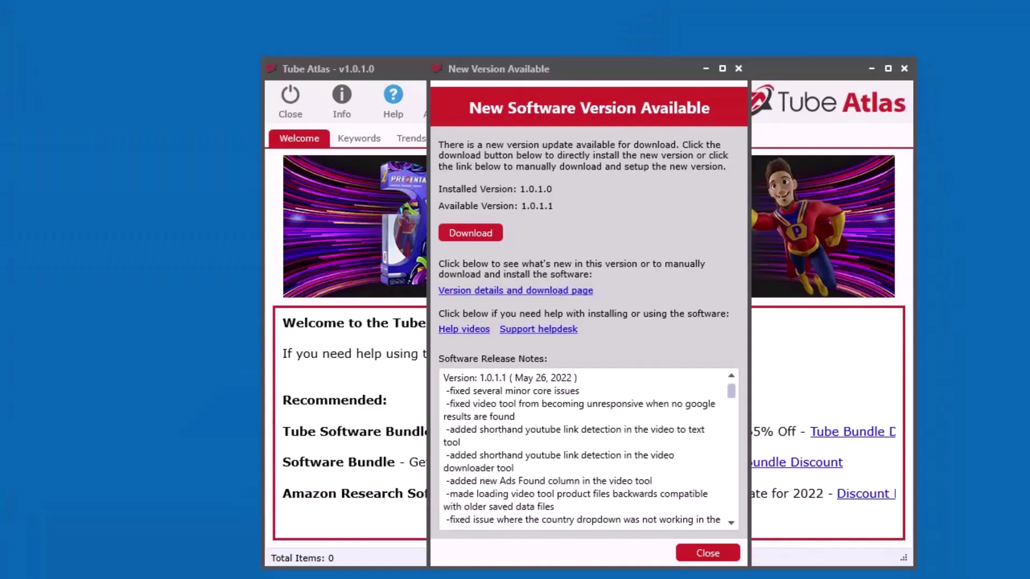
- Reposition the Tube Atlas update notice around the screen
{"action": "left_click_drag", "start_coordinate": [616, 77], "coordinate": [344, 58]}
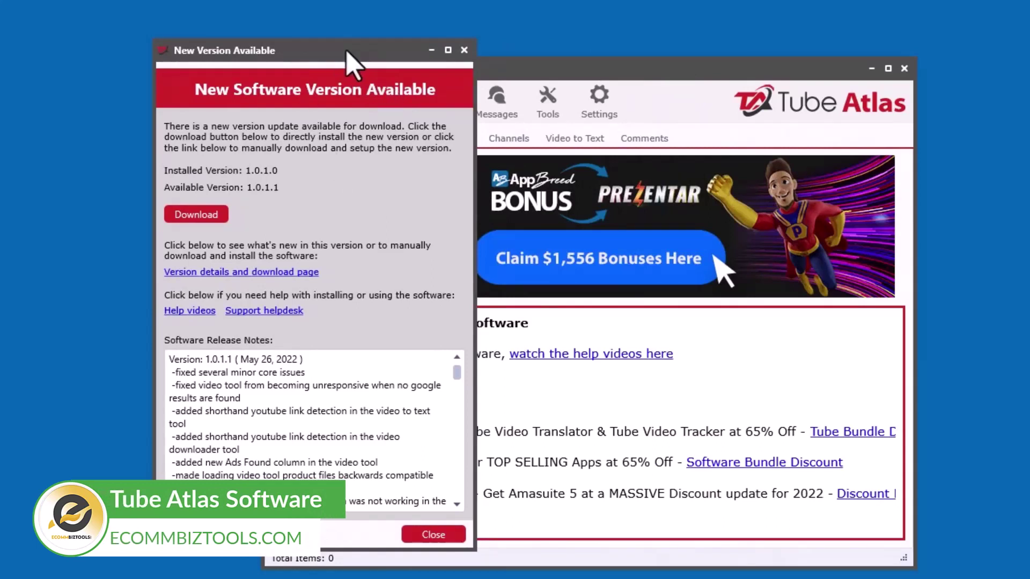
{"action": "left_click_drag", "start_coordinate": [348, 58], "coordinate": [313, 49]}
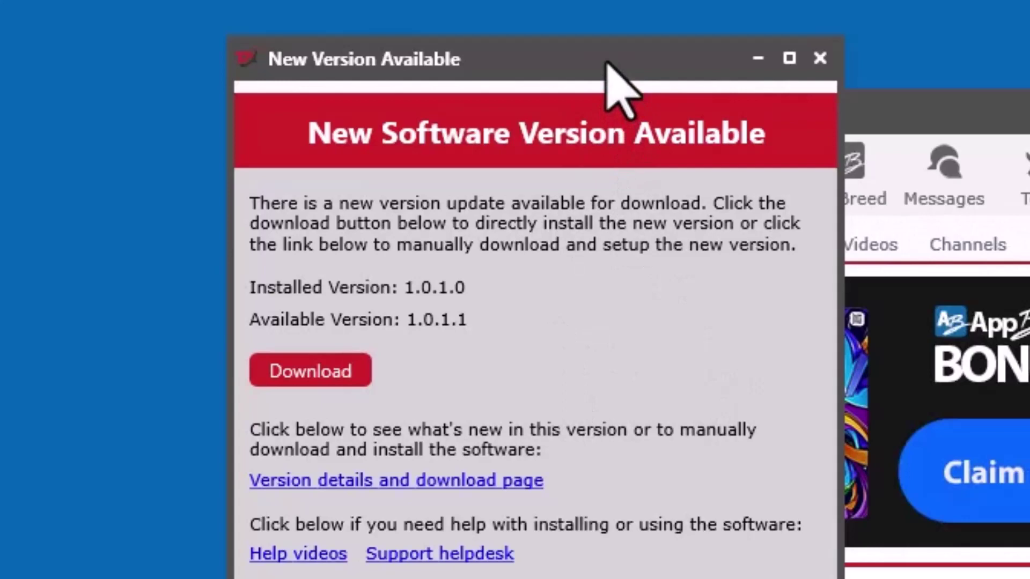
{"action": "left_click_drag", "start_coordinate": [609, 64], "coordinate": [745, 92]}
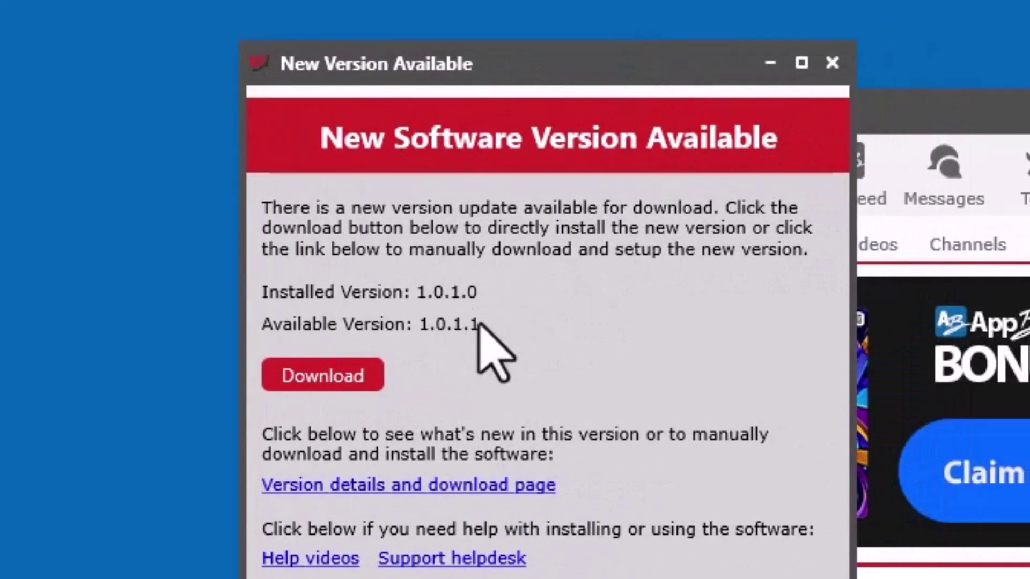
{"action": "left_click_drag", "start_coordinate": [639, 75], "coordinate": [678, 55]}
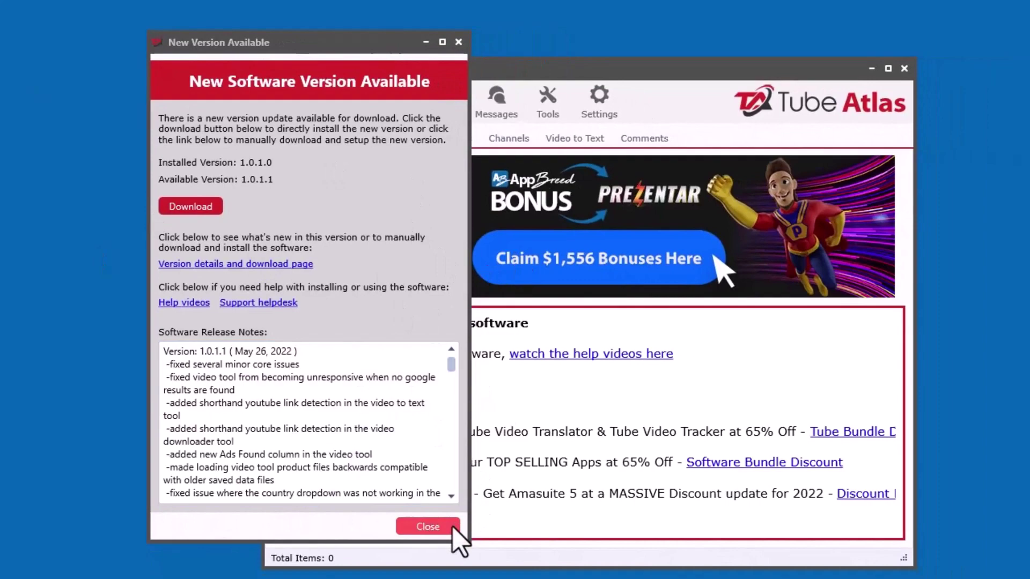
- Close the update notice, open Help > Download & Version Info, and select the 1.0.1.1 change list
{"action": "left_click", "coordinate": [452, 527]}
{"action": "left_click", "coordinate": [406, 107]}
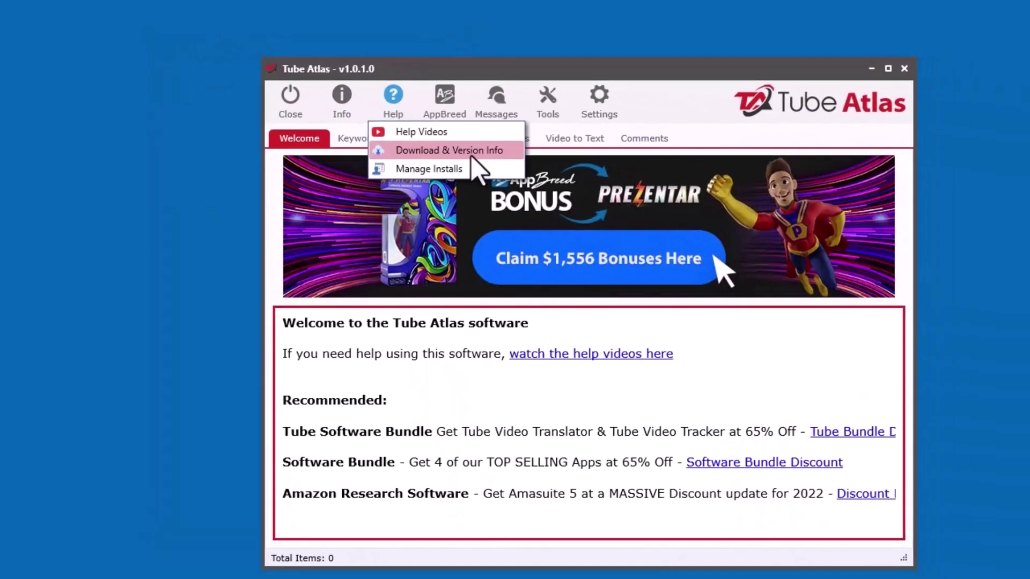
{"action": "left_click", "coordinate": [683, 260]}
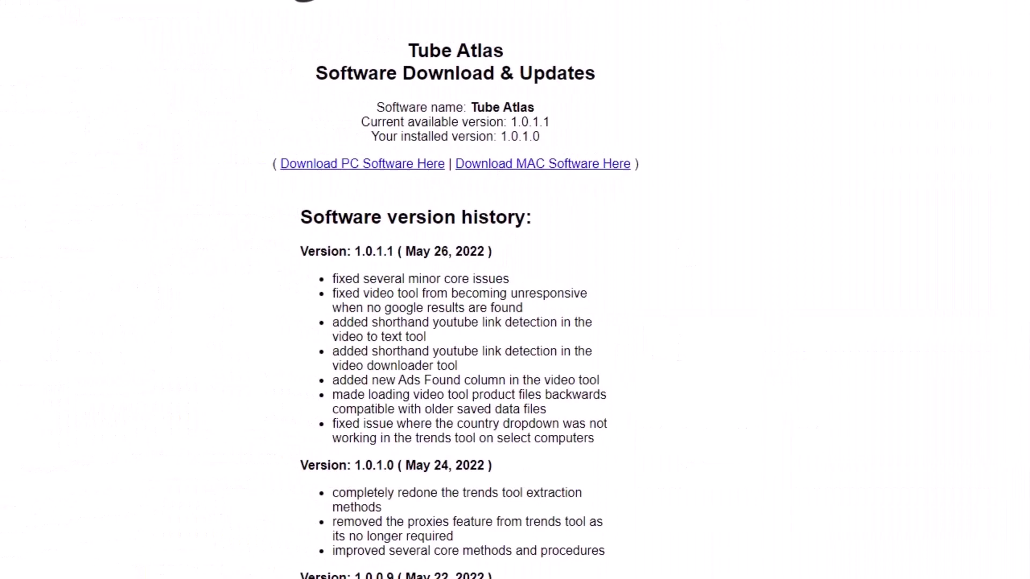
{"action": "left_click_drag", "start_coordinate": [297, 215], "coordinate": [619, 475]}
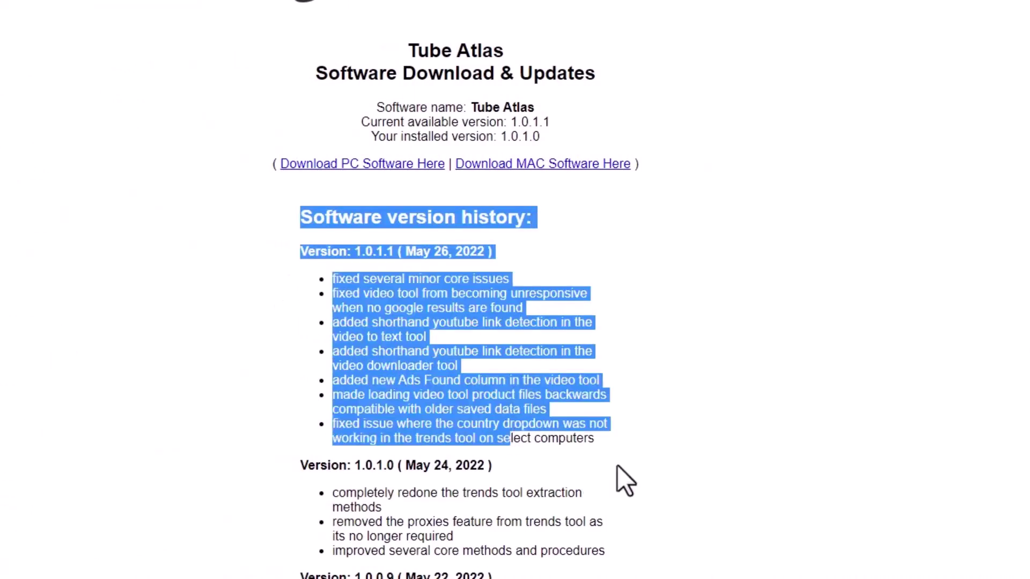
{"action": "left_click", "coordinate": [619, 475]}
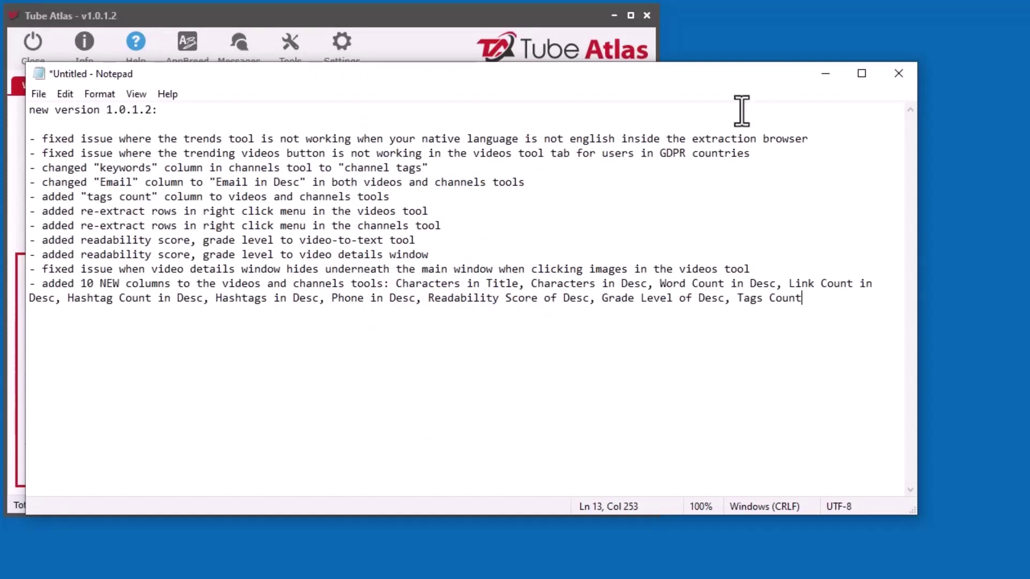
- Highlight 'keywords' in the 1.0.1.2 release notes, then bring up the Channels tool
{"action": "left_click_drag", "start_coordinate": [563, 76], "coordinate": [569, 94]}
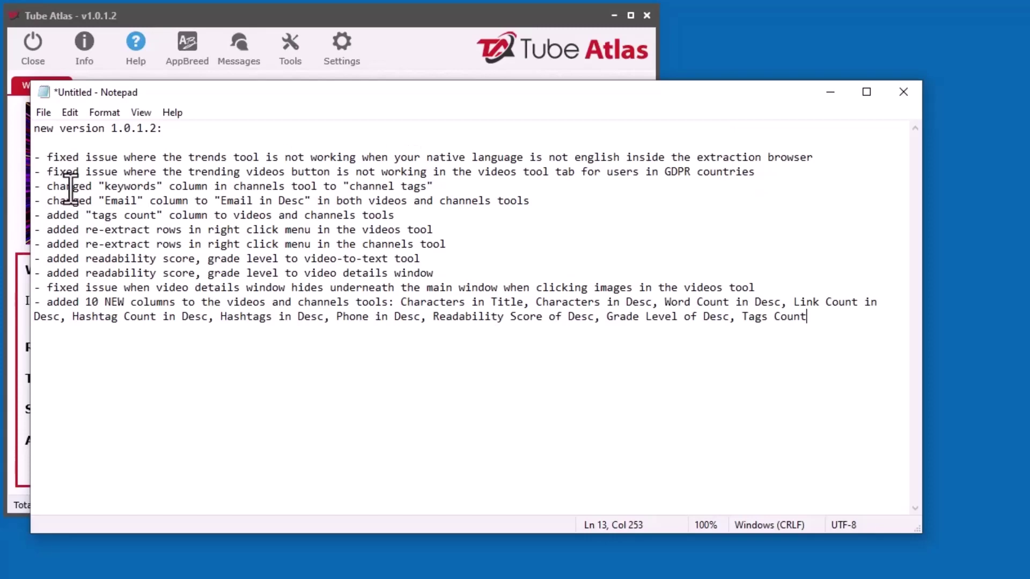
{"action": "double_click", "coordinate": [137, 187]}
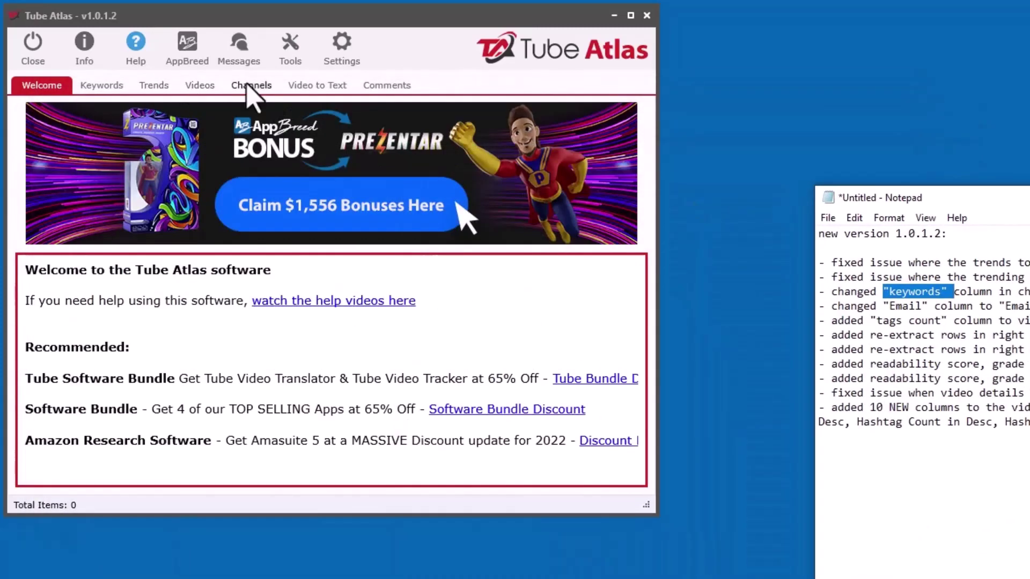
{"action": "left_click", "coordinate": [251, 86]}
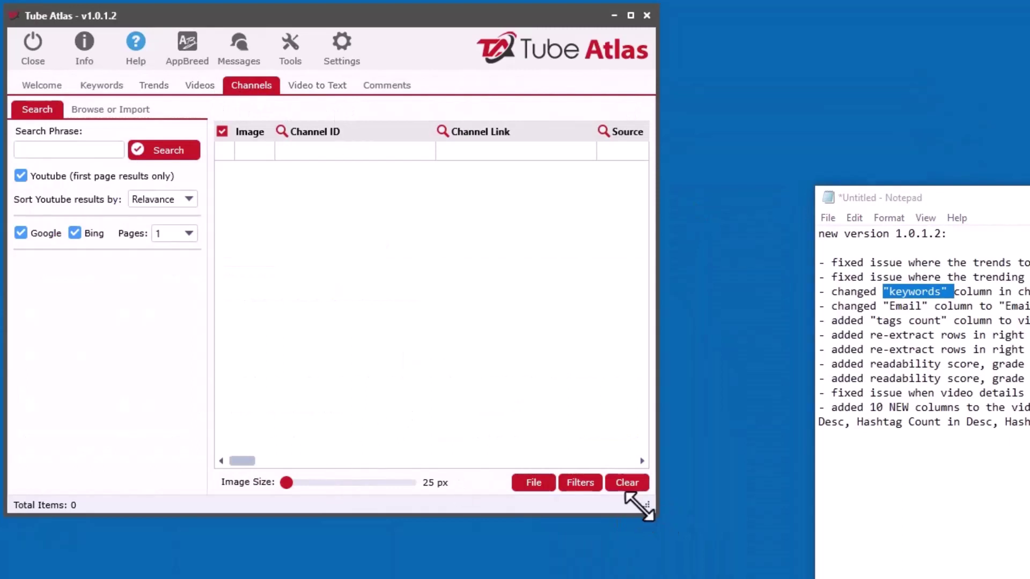
- Enlarge the Tube Atlas window to nearly full screen and scroll the Channels grid right
{"action": "left_click_drag", "start_coordinate": [638, 506], "coordinate": [1008, 566]}
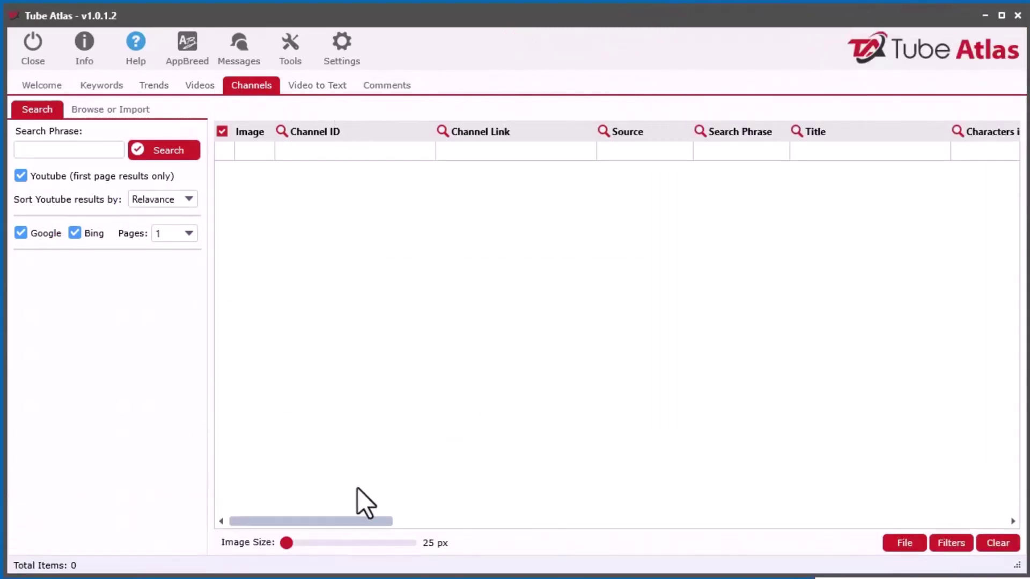
{"action": "left_click_drag", "start_coordinate": [382, 521], "coordinate": [947, 529]}
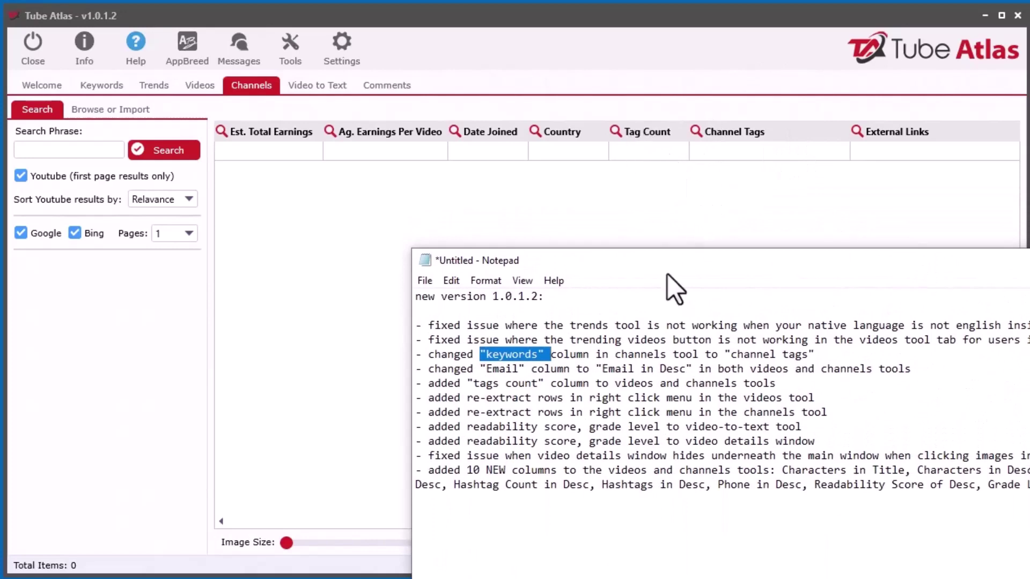
{"action": "left_click", "coordinate": [506, 370]}
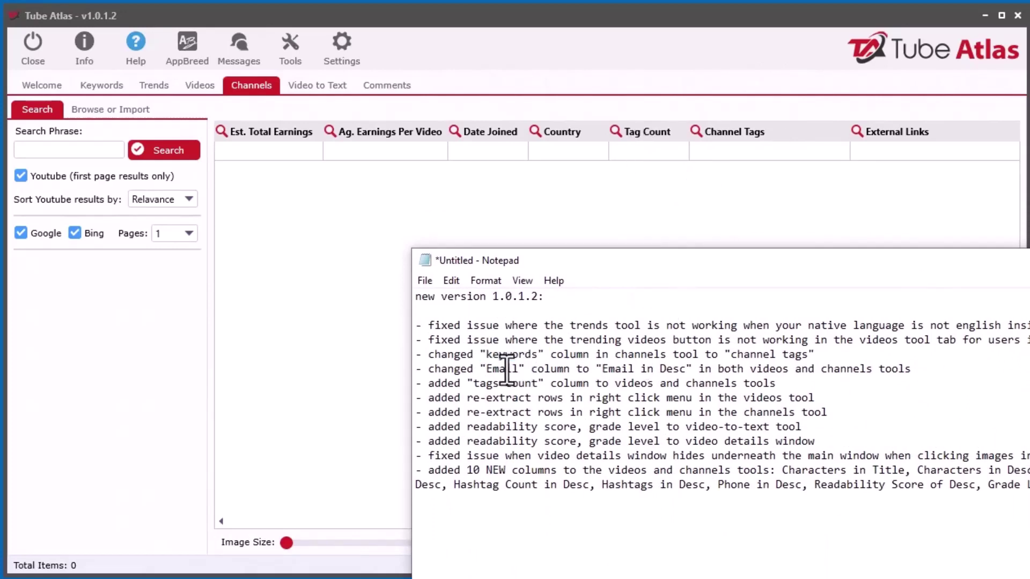
- Highlight the 'Email in Desc' and tags count wording in the release notes
{"action": "double_click", "coordinate": [506, 371]}
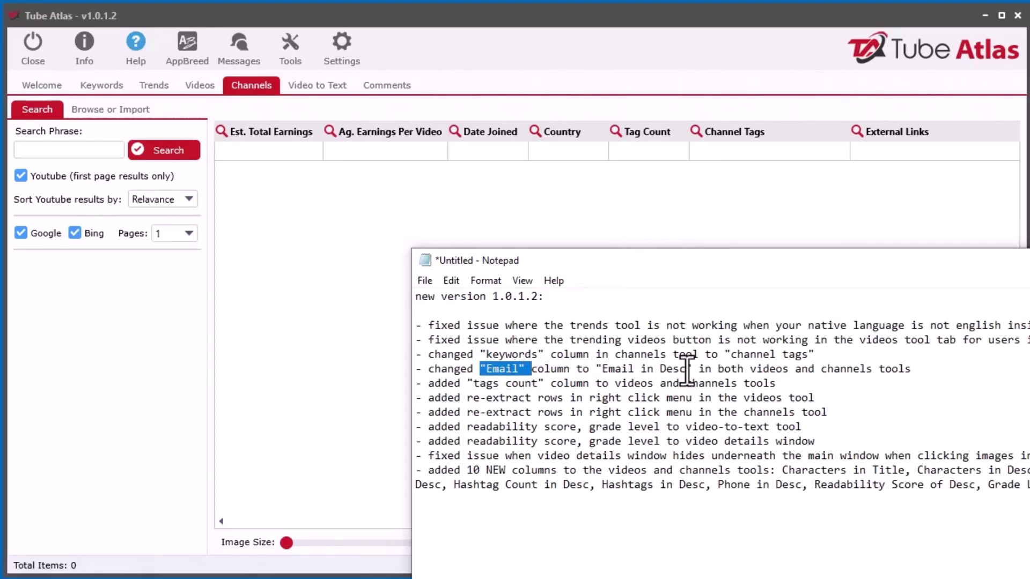
{"action": "left_click_drag", "start_coordinate": [686, 370], "coordinate": [602, 370]}
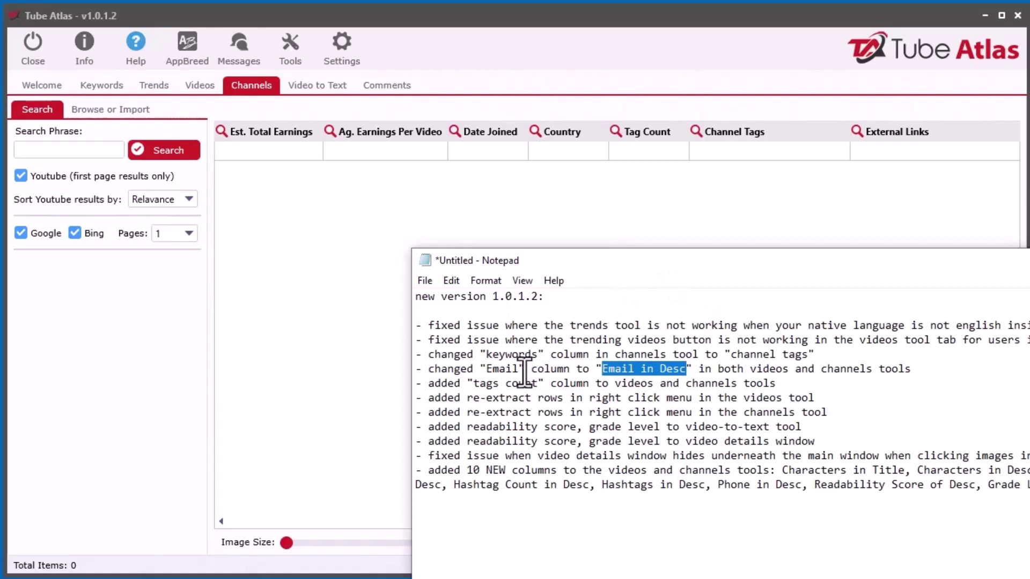
{"action": "left_click_drag", "start_coordinate": [518, 369], "coordinate": [486, 369]}
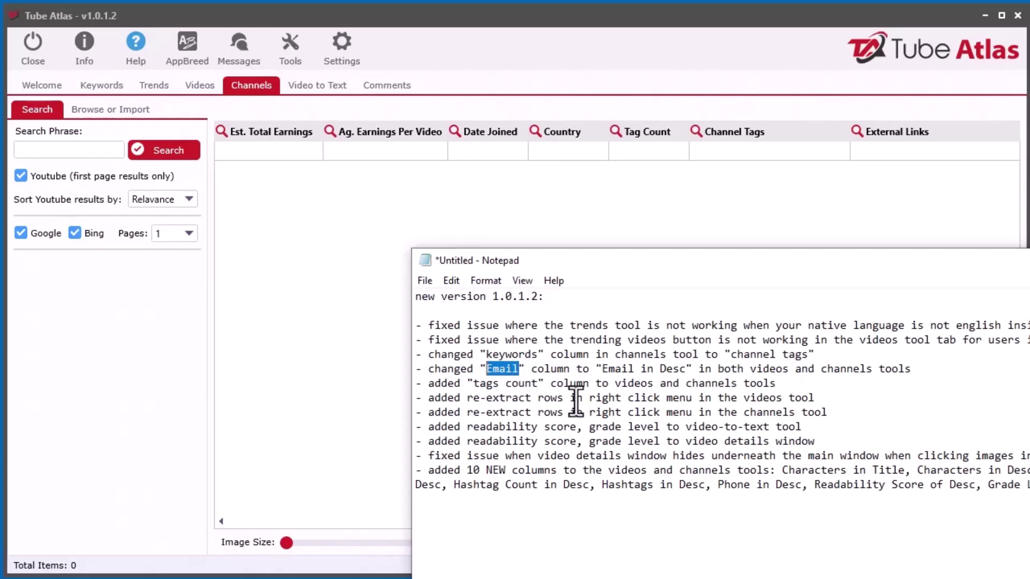
{"action": "left_click_drag", "start_coordinate": [551, 384], "coordinate": [473, 386]}
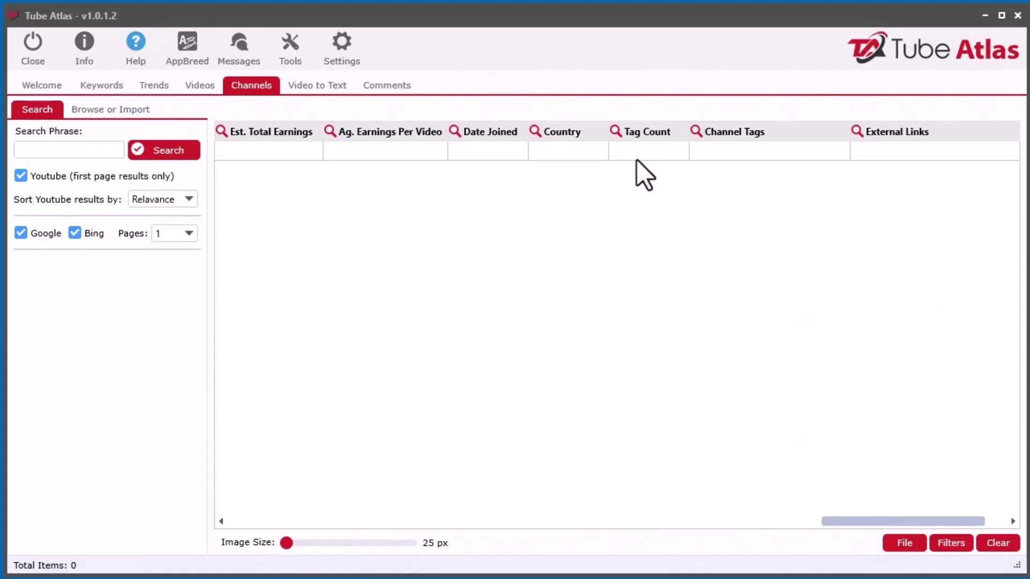
- Check the empty Tag Count column in Channels and the Tag Count column in Videos
{"action": "left_click", "coordinate": [648, 149]}
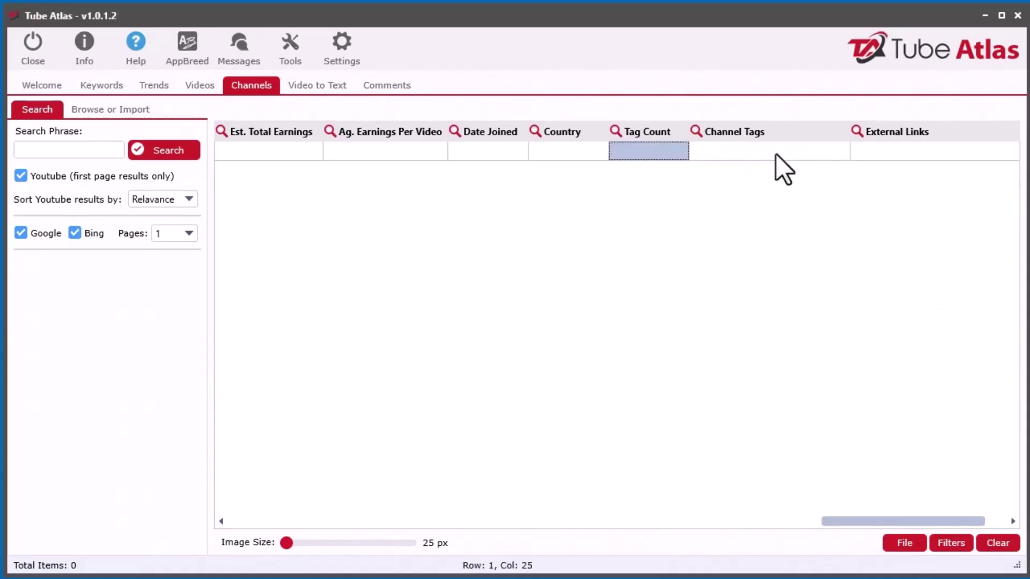
{"action": "left_click", "coordinate": [198, 86]}
{"action": "left_click_drag", "start_coordinate": [313, 513], "coordinate": [960, 523]}
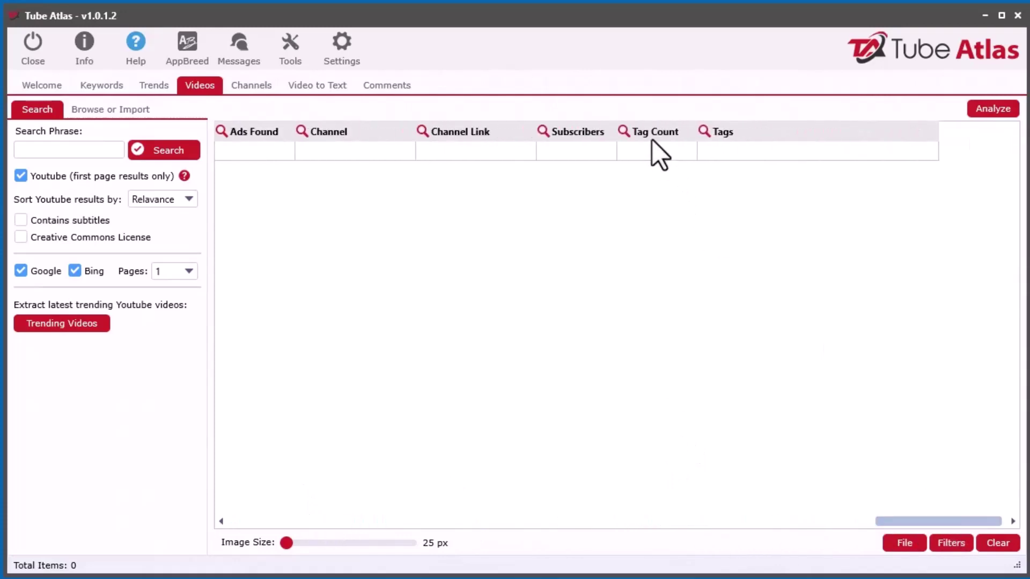
{"action": "key", "text": "alt+Tab"}
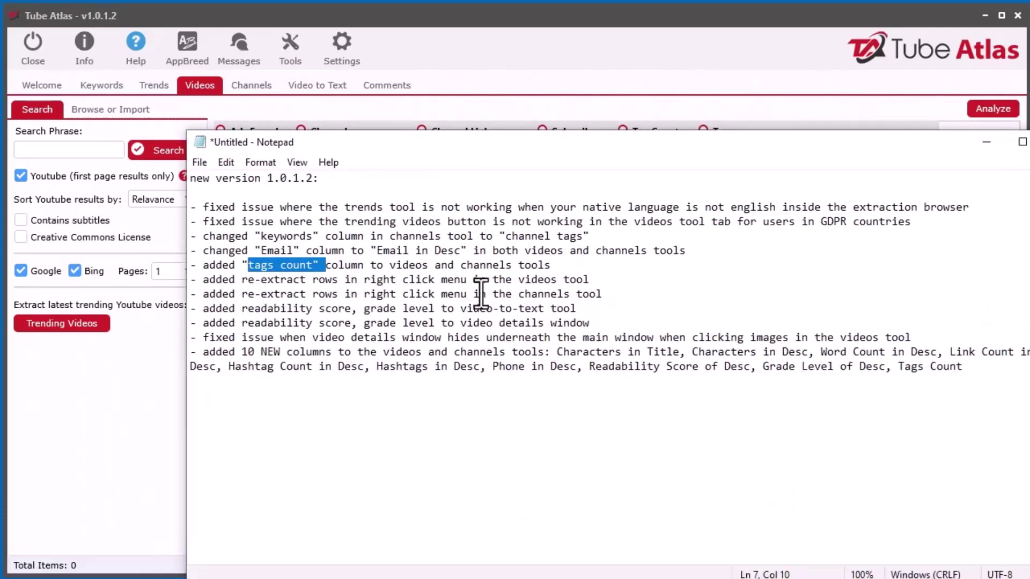
- Highlight the note about 10 new columns added to the Videos and Channels tools
{"action": "left_click", "coordinate": [329, 284]}
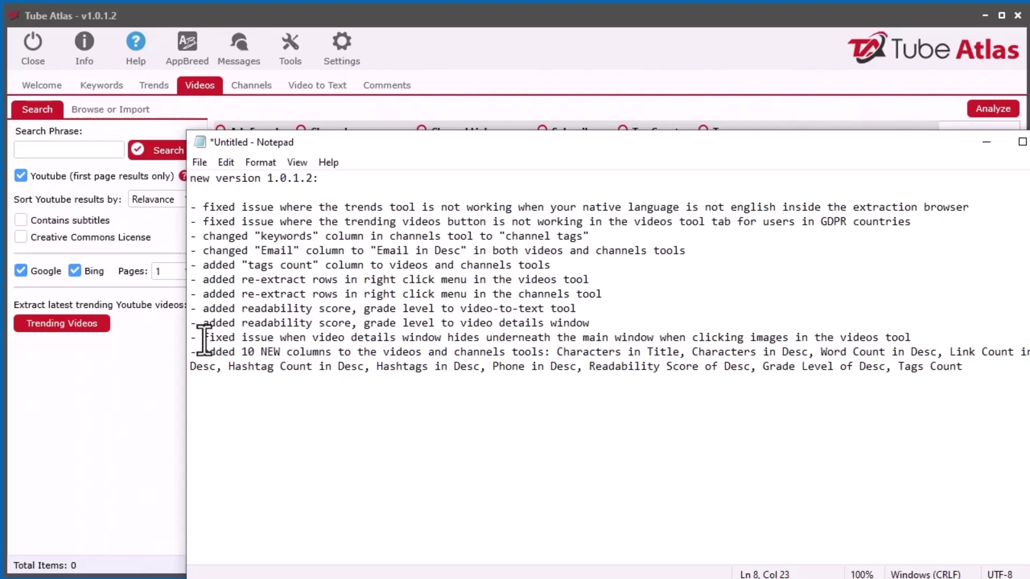
{"action": "left_click_drag", "start_coordinate": [203, 352], "coordinate": [345, 379]}
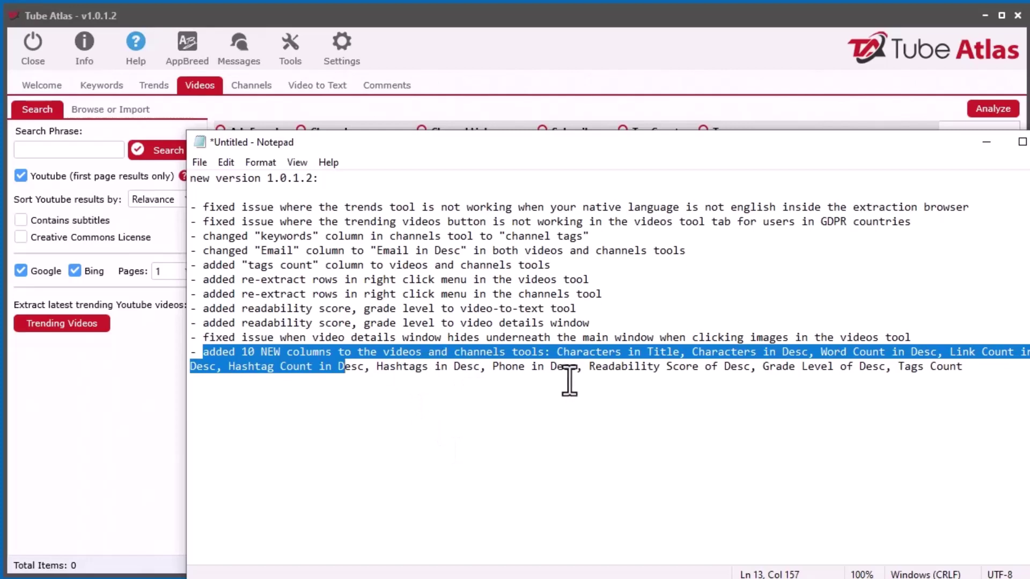
{"action": "left_click", "coordinate": [538, 365]}
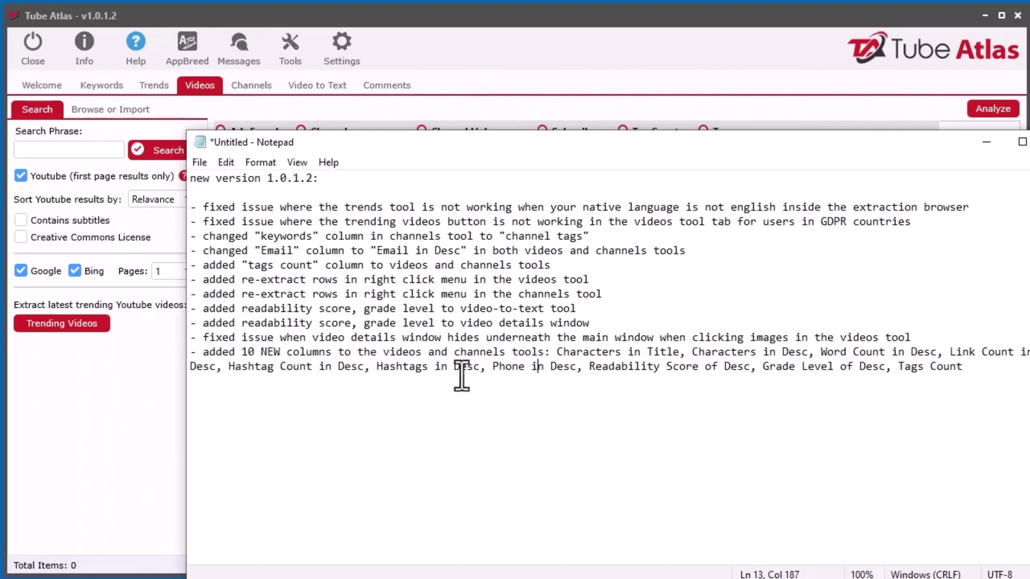
{"action": "double_click", "coordinate": [414, 352]}
{"action": "left_click_drag", "start_coordinate": [545, 354], "coordinate": [456, 354]}
- Move Notepad aside and scroll the Channels grid across Country, Tag Count and External Links
{"action": "left_click", "coordinate": [479, 415]}
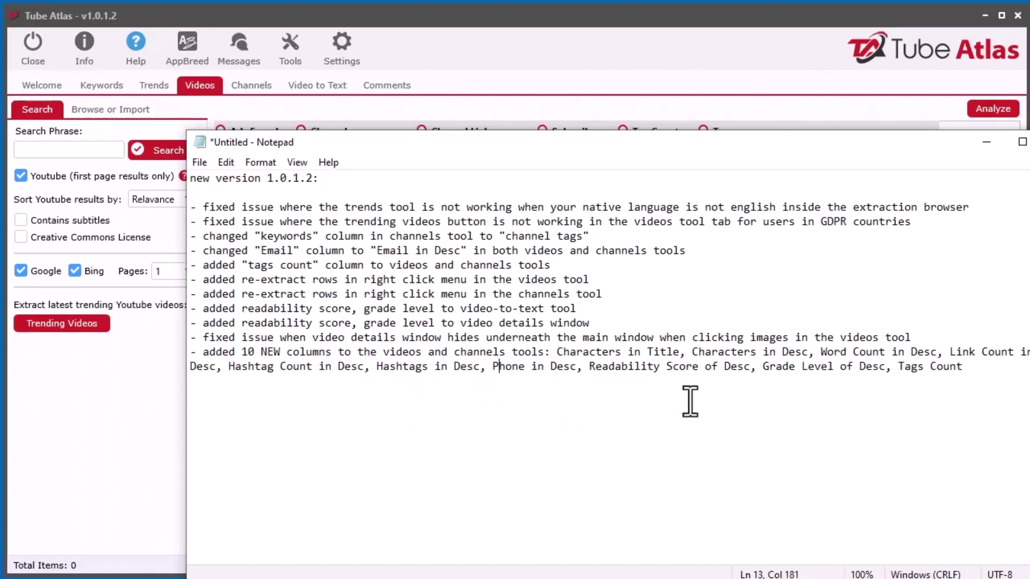
{"action": "left_click_drag", "start_coordinate": [610, 143], "coordinate": [1029, 263]}
{"action": "left_click_drag", "start_coordinate": [886, 524], "coordinate": [320, 531]}
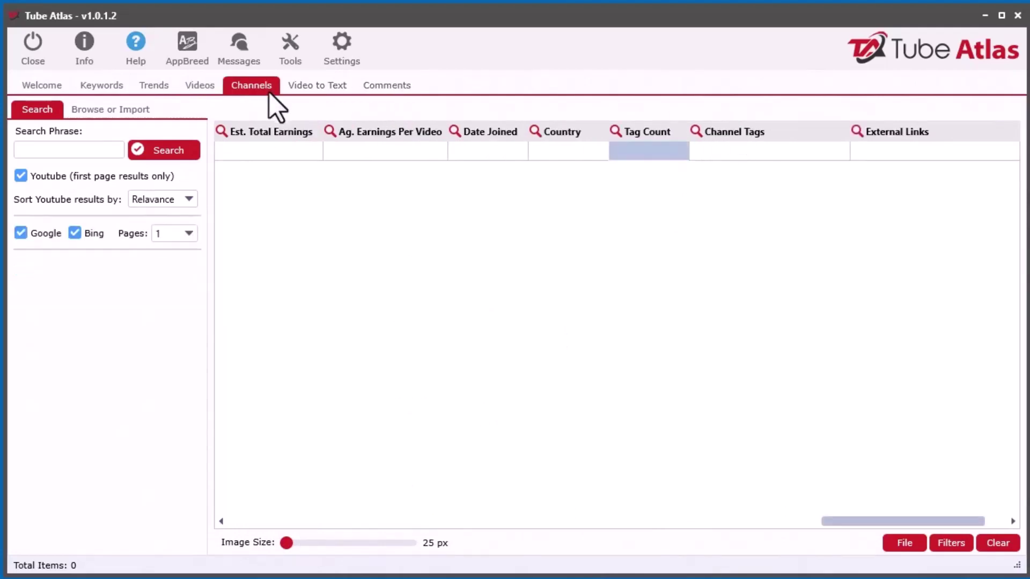
- Show the 186 'web design services' Videos results scrolled to Characters in Desc and Word Count
{"action": "left_click_drag", "start_coordinate": [916, 522], "coordinate": [414, 524]}
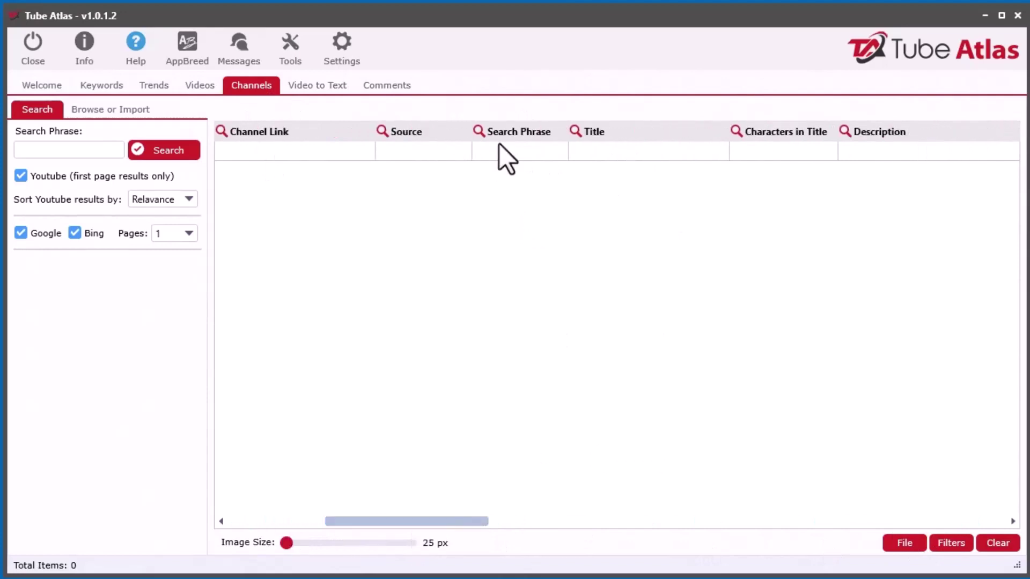
{"action": "left_click", "coordinate": [199, 82]}
{"action": "left_click_drag", "start_coordinate": [368, 520], "coordinate": [452, 517]}
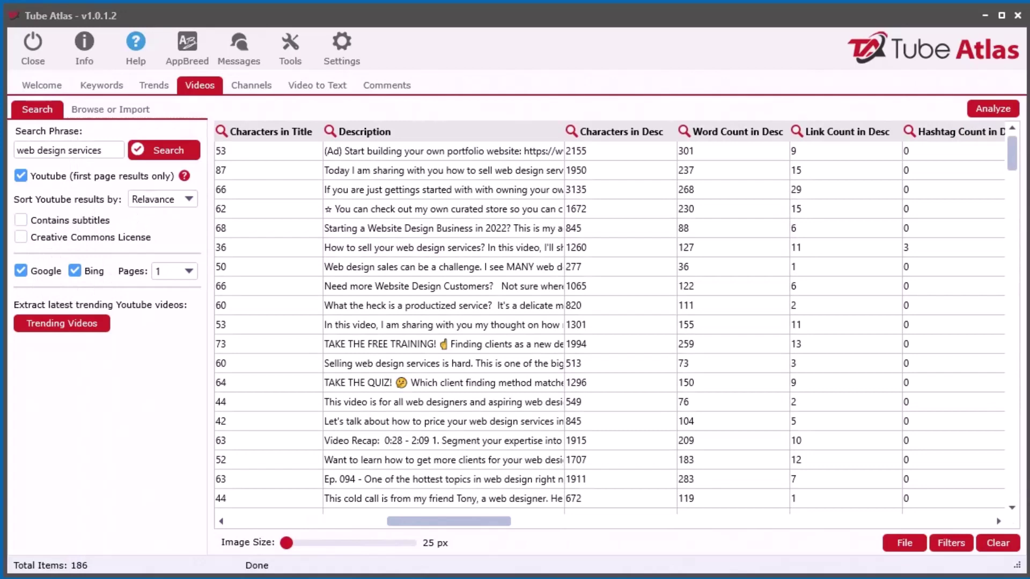
- Inspect row 1's Word Count of 301 and its Link Count value
{"action": "left_click_drag", "start_coordinate": [468, 523], "coordinate": [469, 524]}
{"action": "left_click_drag", "start_coordinate": [485, 521], "coordinate": [491, 520]}
{"action": "left_click", "coordinate": [606, 151]}
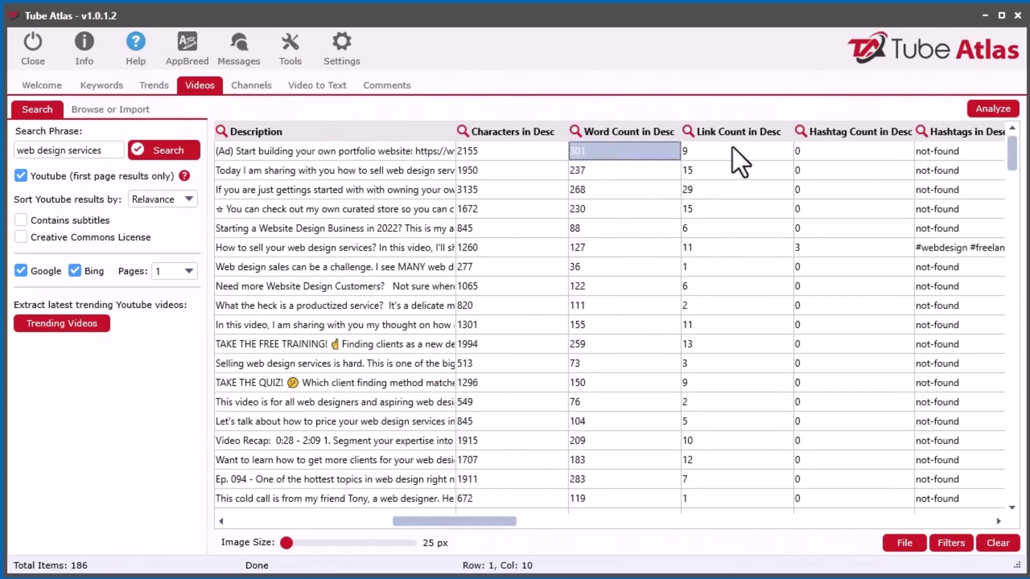
{"action": "left_click", "coordinate": [733, 149]}
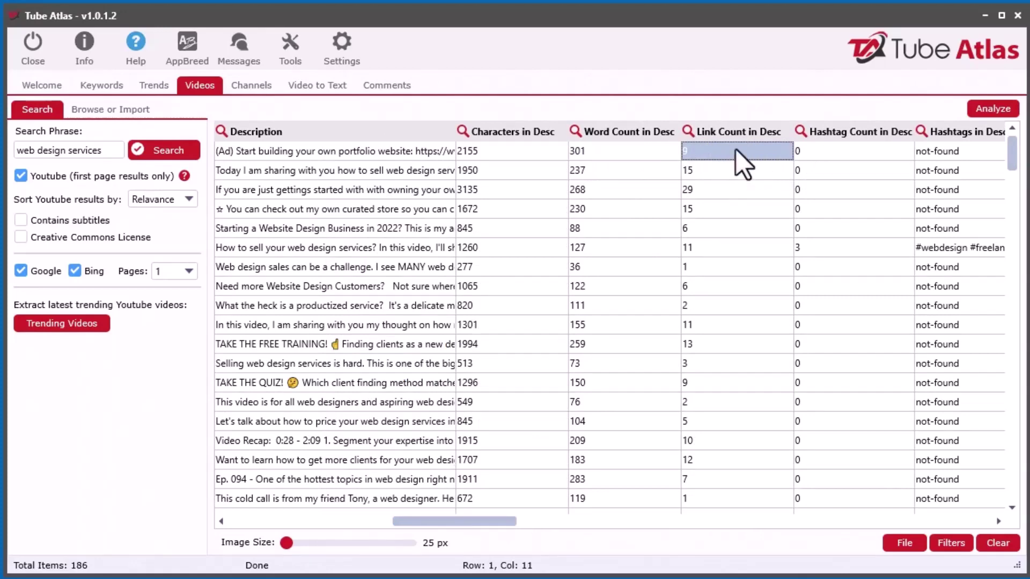
- Sort the video results by Hashtags in Desc, bringing #1 and #AWS to the top
{"action": "left_click_drag", "start_coordinate": [449, 521], "coordinate": [471, 514]}
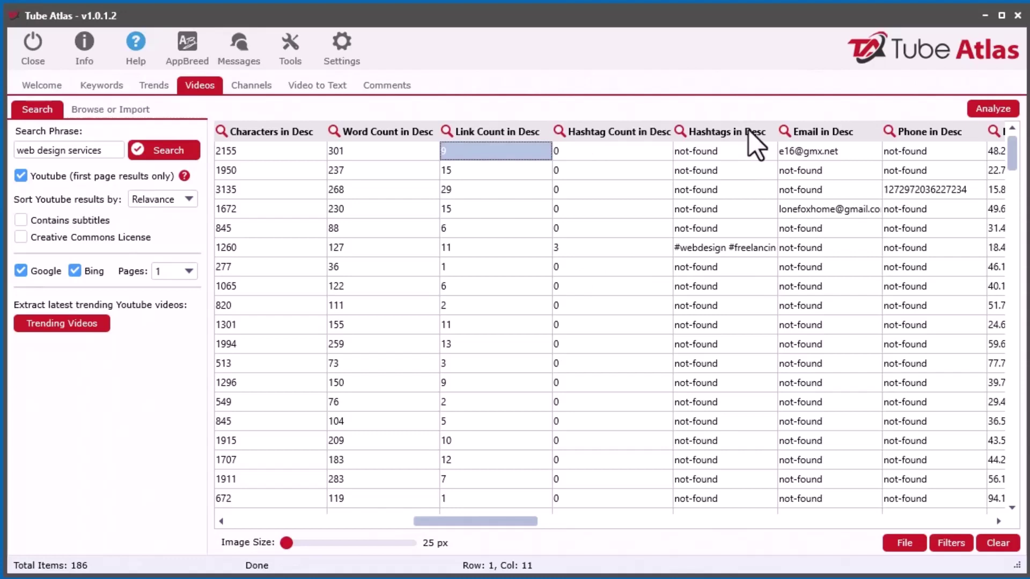
{"action": "left_click", "coordinate": [734, 249]}
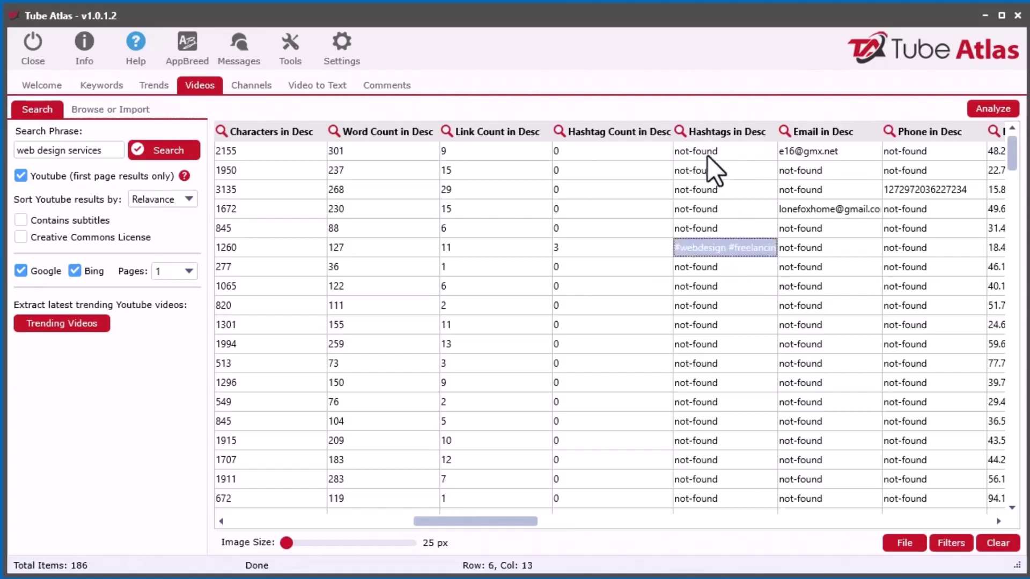
{"action": "left_click", "coordinate": [709, 136]}
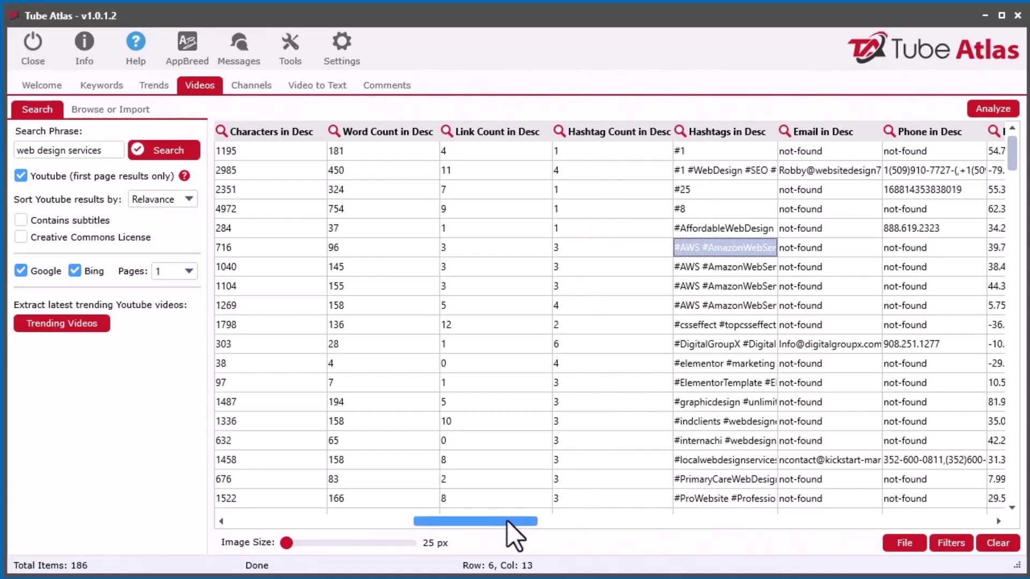
- Sort the video results by Email in Desc, then by Phone in Desc
{"action": "left_click_drag", "start_coordinate": [507, 520], "coordinate": [531, 519]}
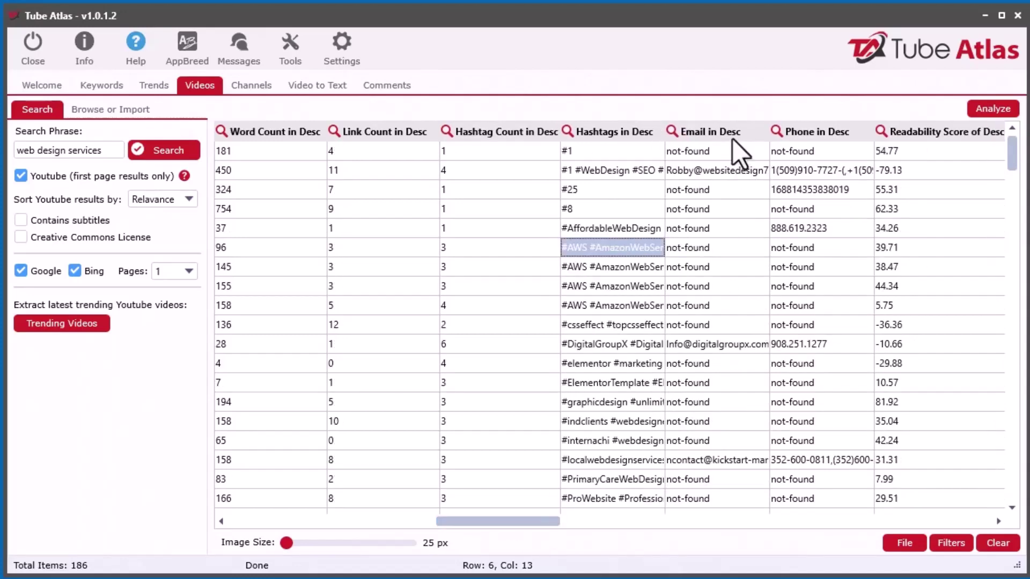
{"action": "left_click", "coordinate": [732, 132]}
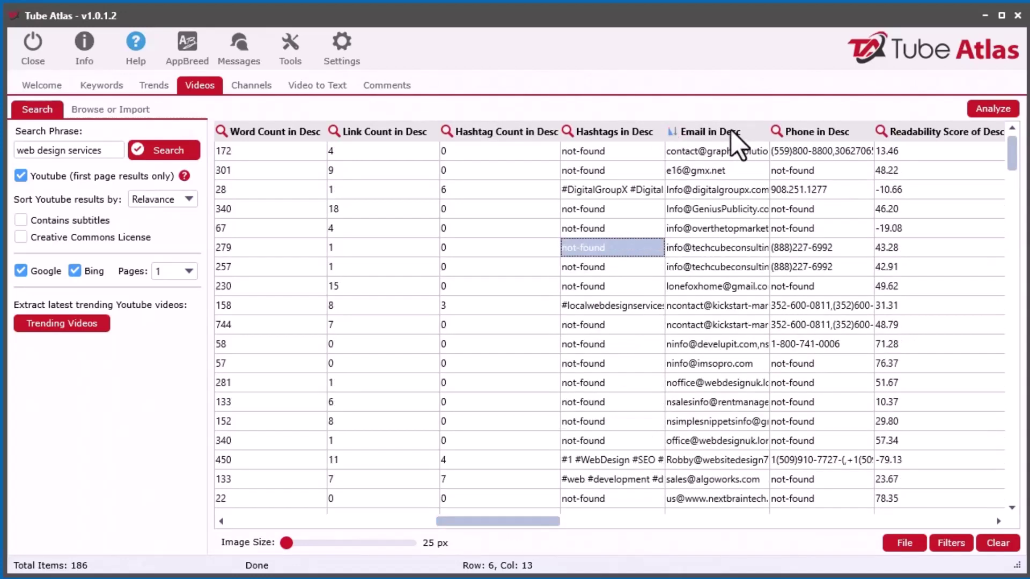
{"action": "left_click", "coordinate": [836, 133]}
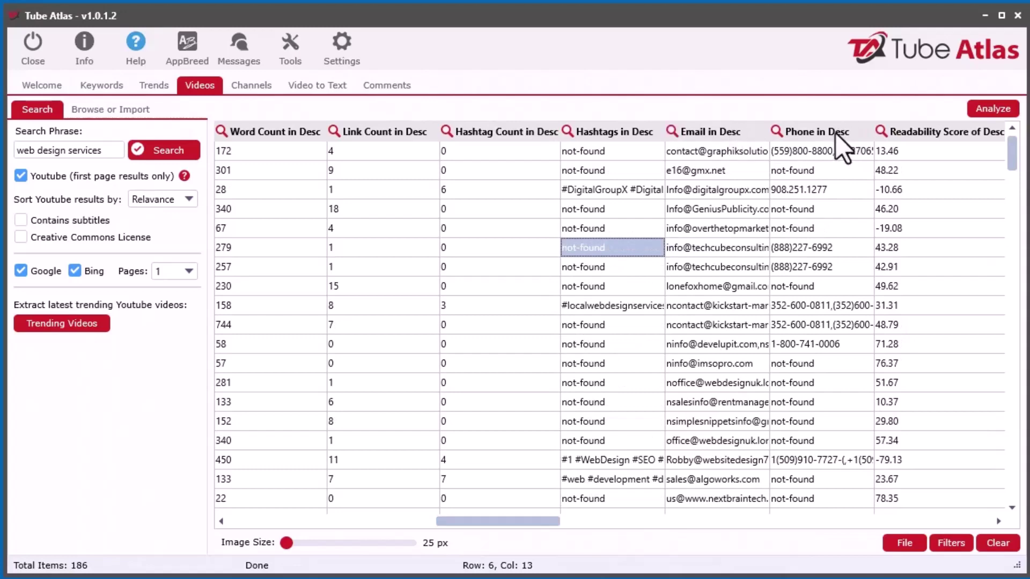
- Scroll right to show the Readability Score and Grade Level of Desc columns
{"action": "left_click", "coordinate": [999, 520]}
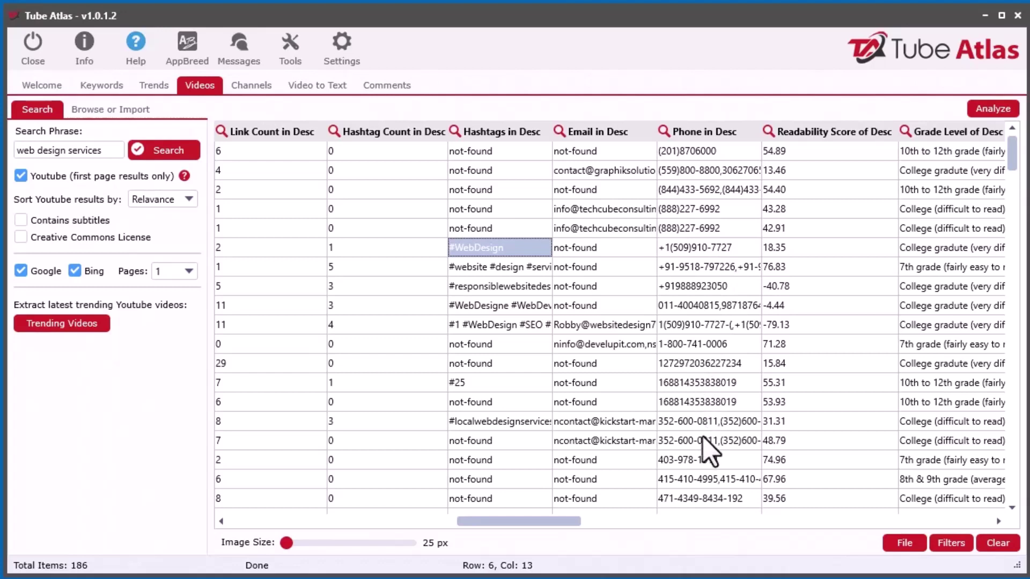
{"action": "left_click", "coordinate": [724, 328]}
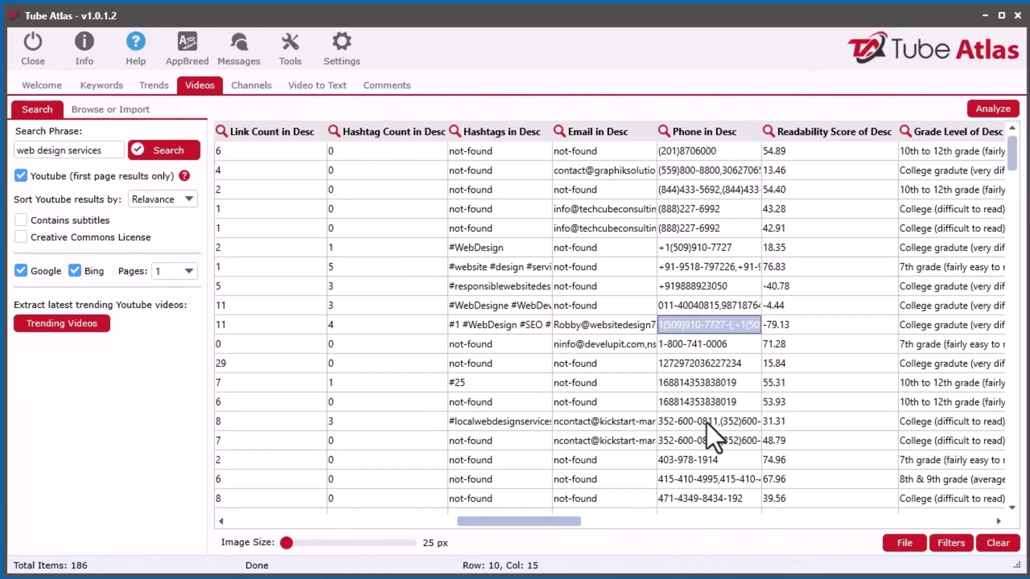
{"action": "scroll", "coordinate": [705, 432], "scroll_direction": "left", "scroll_amount": 3}
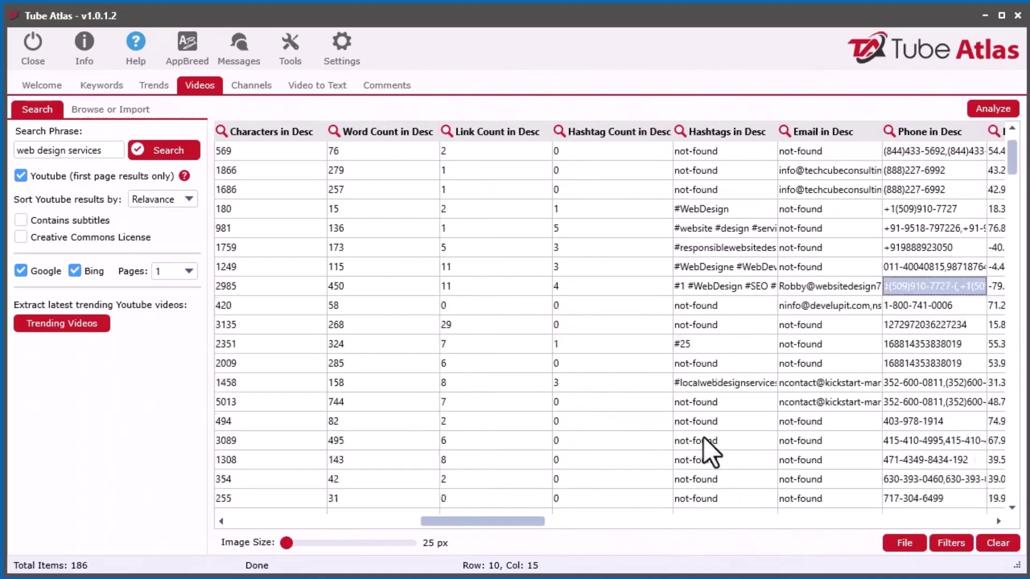
{"action": "left_click", "coordinate": [999, 520]}
{"action": "left_click", "coordinate": [998, 521]}
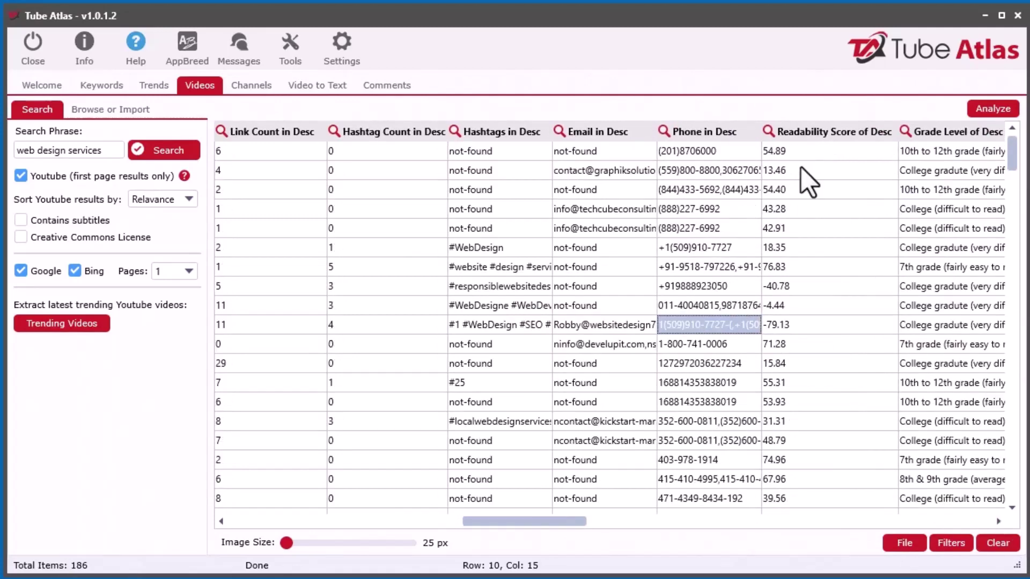
{"action": "left_click", "coordinate": [713, 149]}
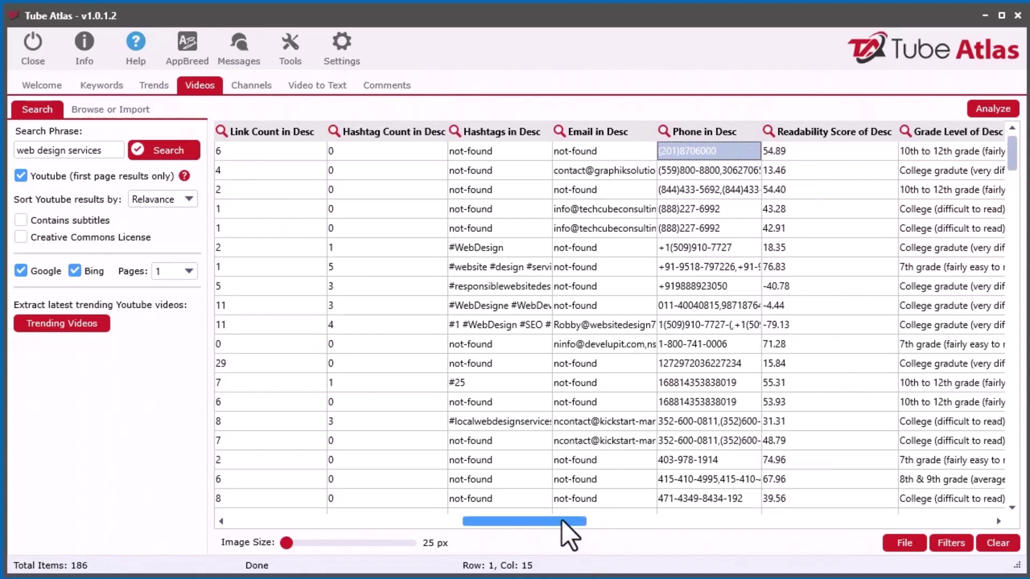
{"action": "right_click", "coordinate": [736, 157]}
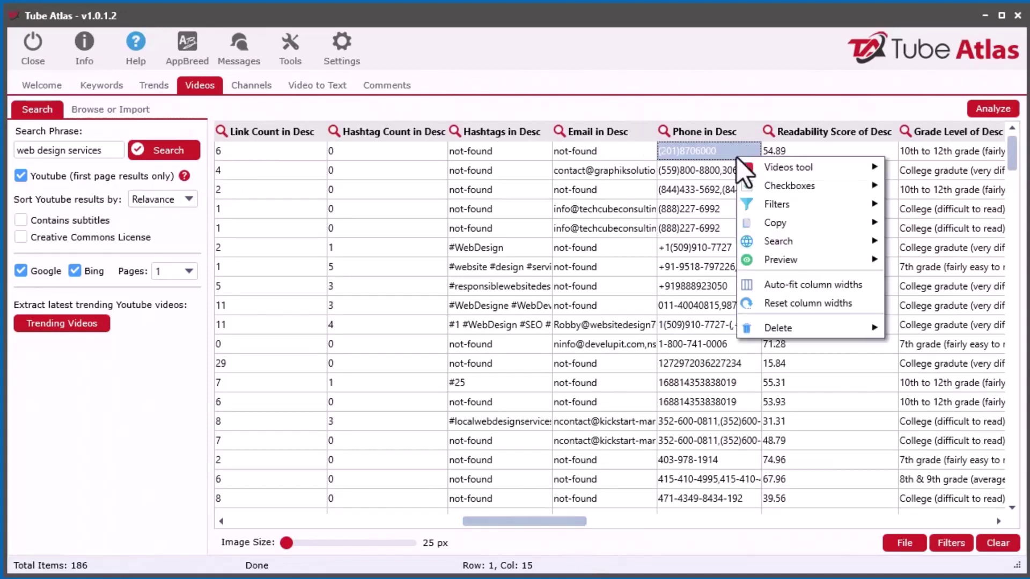
{"action": "mouse_move", "coordinate": [803, 170]}
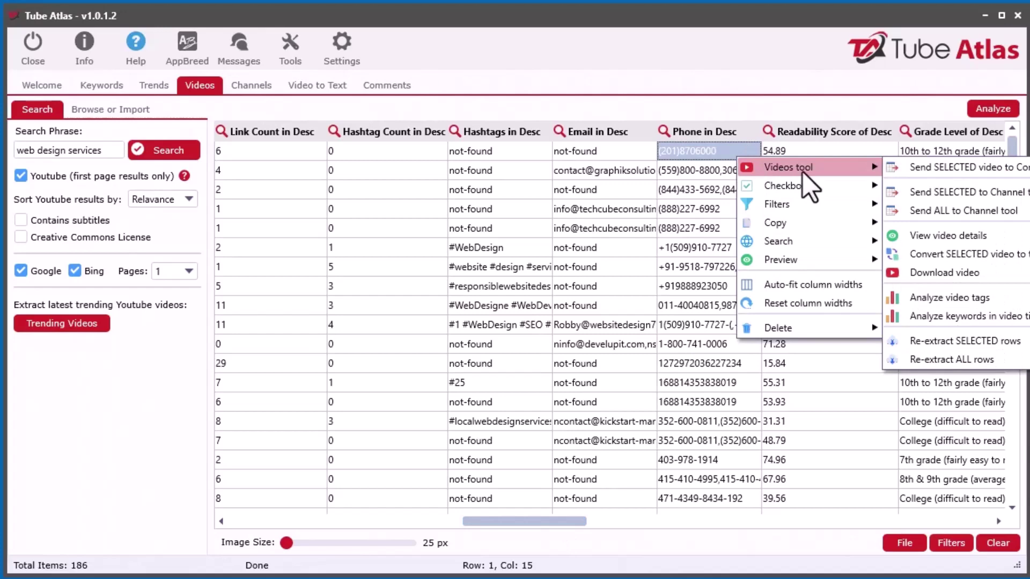
{"action": "left_click", "coordinate": [941, 237]}
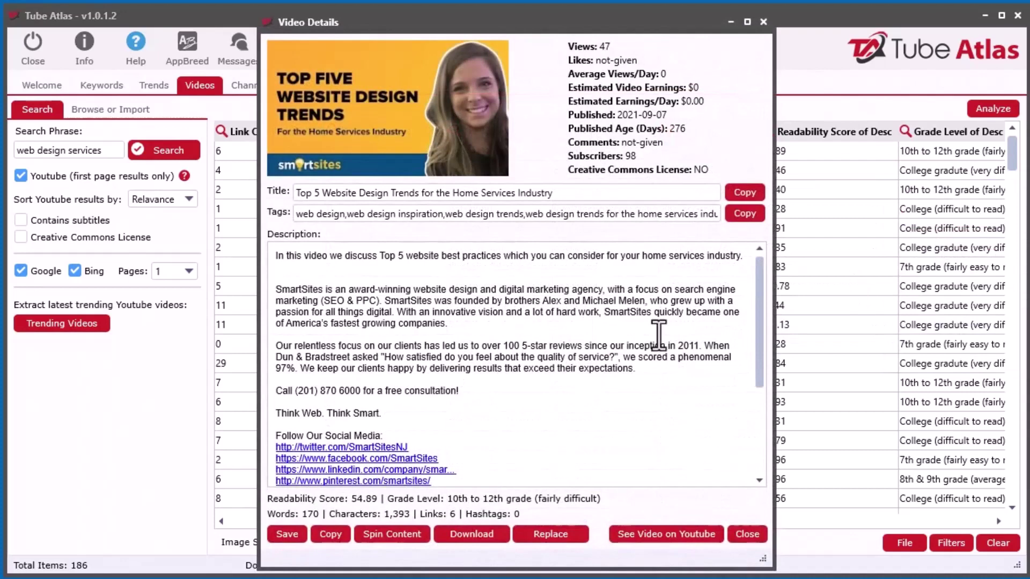
{"action": "scroll", "coordinate": [443, 434], "scroll_direction": "down", "scroll_amount": 3}
{"action": "scroll", "coordinate": [526, 449], "scroll_direction": "down", "scroll_amount": 4}
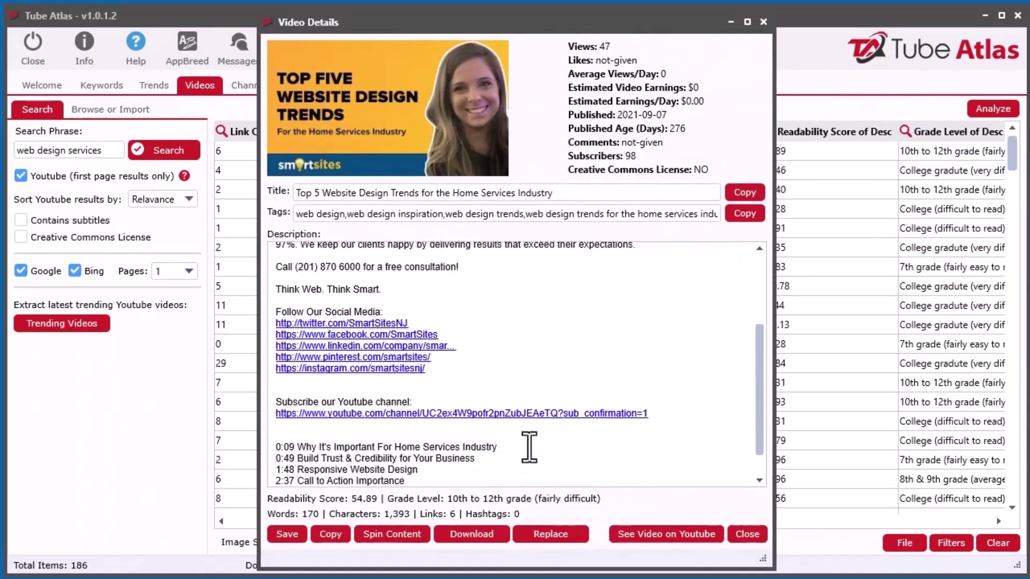
{"action": "scroll", "coordinate": [614, 459], "scroll_direction": "up", "scroll_amount": 4}
{"action": "scroll", "coordinate": [625, 457], "scroll_direction": "up", "scroll_amount": 1}
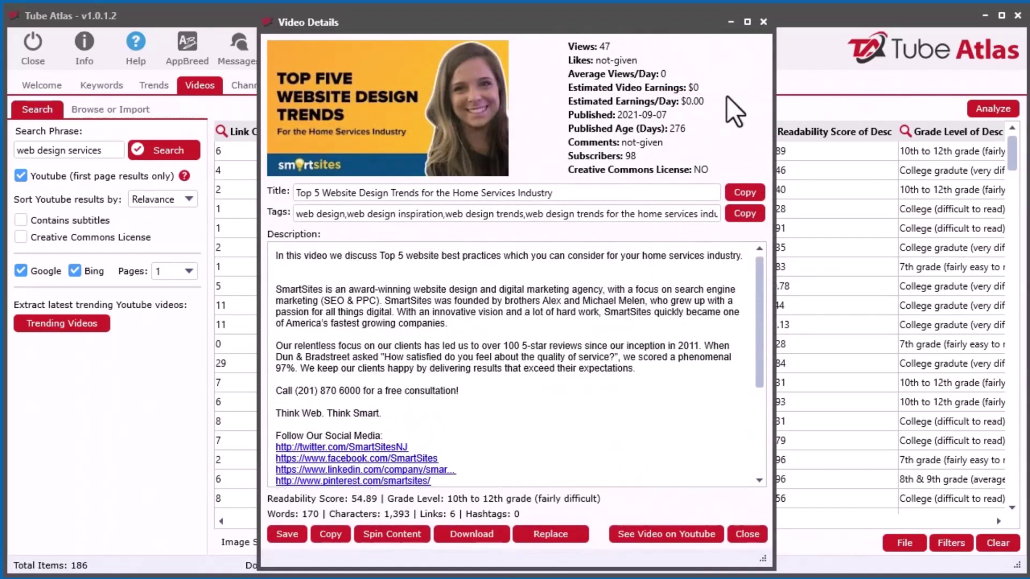
{"action": "left_click_drag", "start_coordinate": [596, 23], "coordinate": [161, 96]}
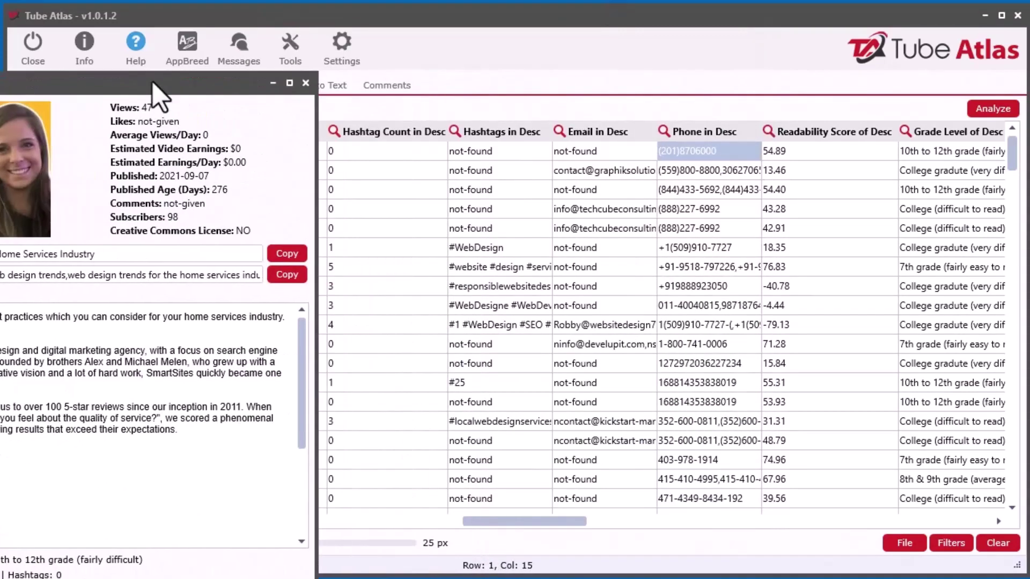
{"action": "left_click", "coordinate": [580, 266]}
{"action": "right_click", "coordinate": [581, 266]}
{"action": "mouse_move", "coordinate": [611, 276]}
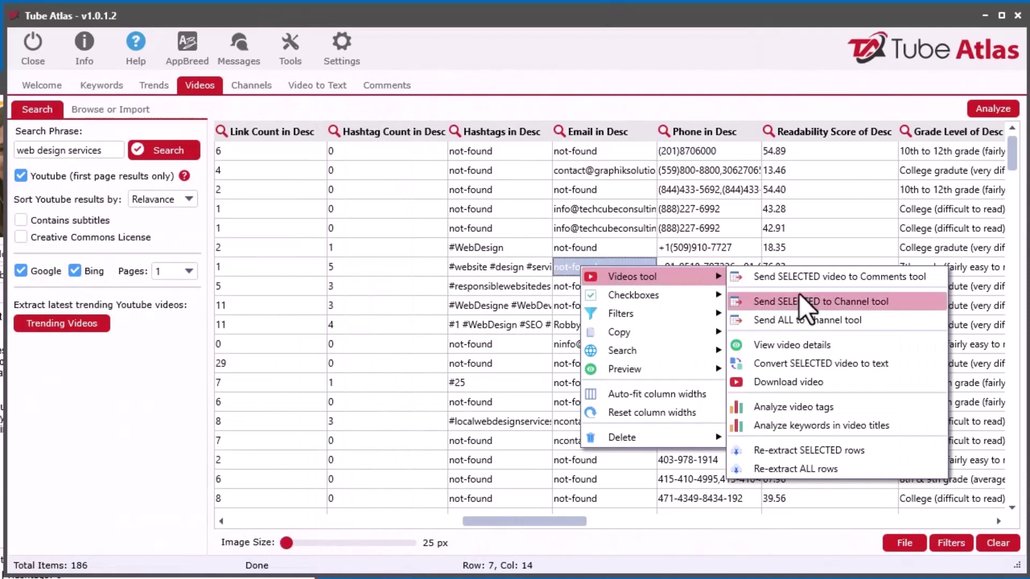
{"action": "left_click", "coordinate": [821, 345]}
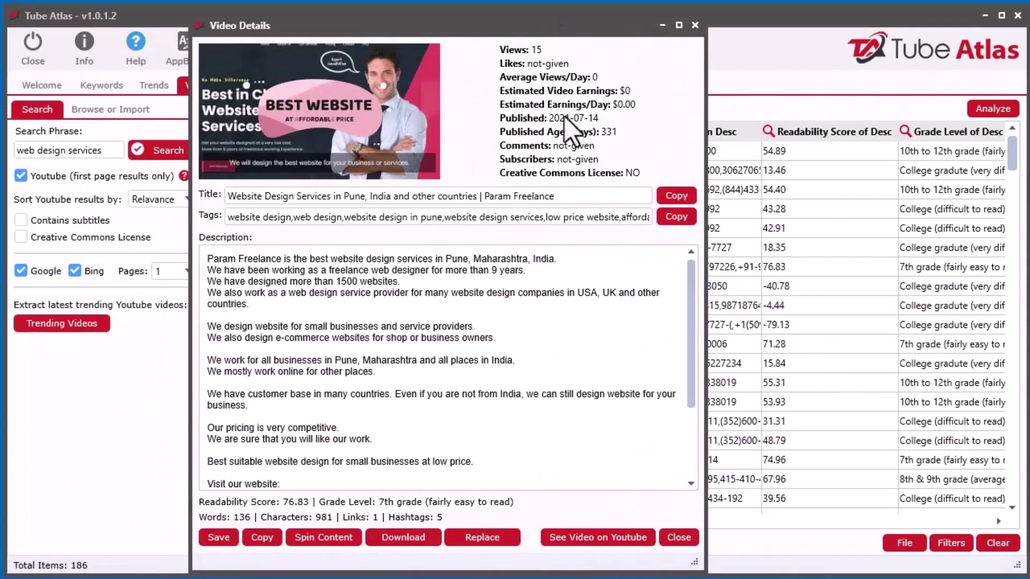
{"action": "scroll", "coordinate": [571, 440], "scroll_direction": "down", "scroll_amount": 5}
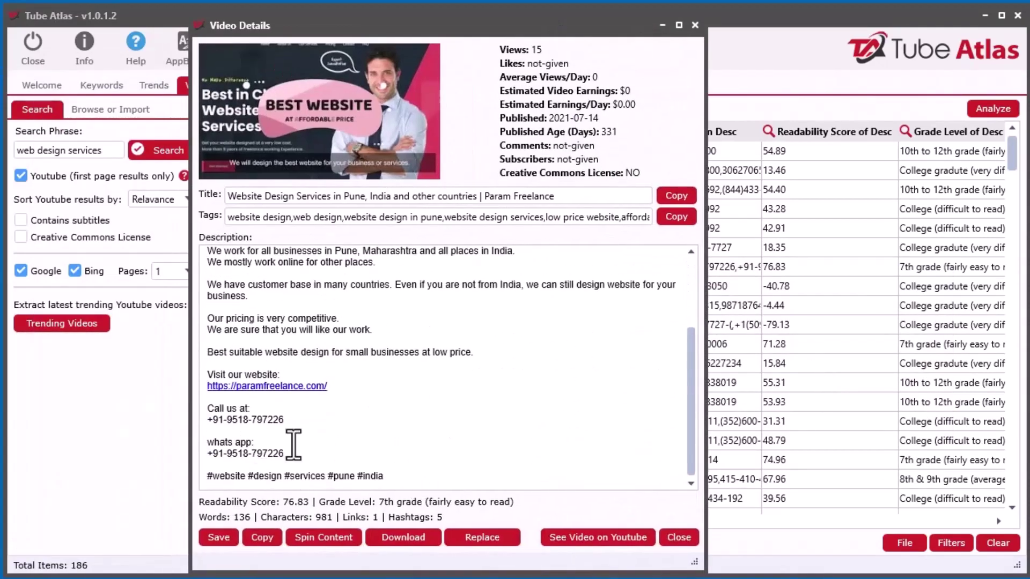
{"action": "scroll", "coordinate": [510, 427], "scroll_direction": "up", "scroll_amount": 2}
{"action": "left_click_drag", "start_coordinate": [569, 30], "coordinate": [419, 0]}
{"action": "scroll", "coordinate": [172, 424], "scroll_direction": "down", "scroll_amount": 1}
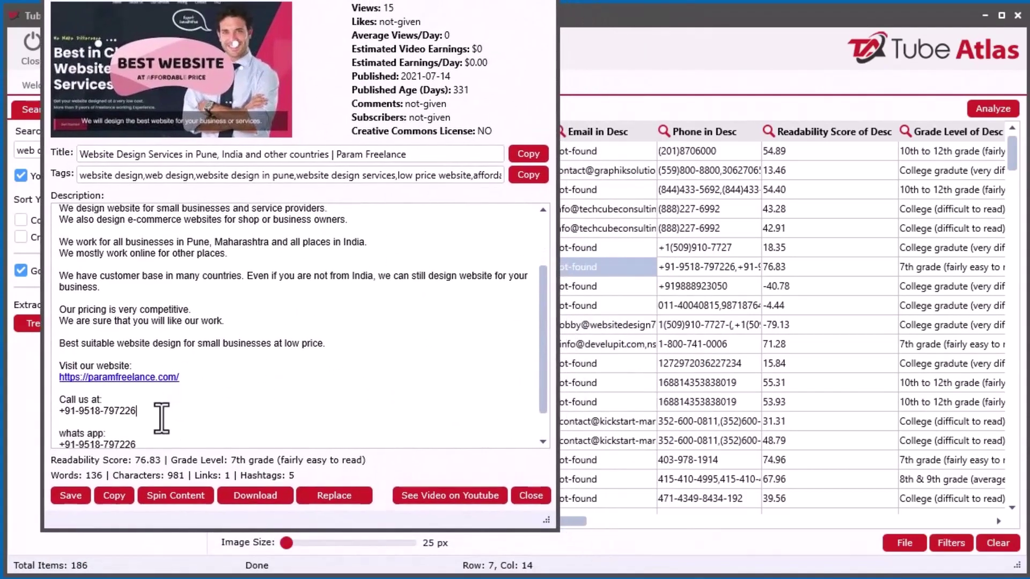
{"action": "left_click_drag", "start_coordinate": [155, 412], "coordinate": [59, 411]}
{"action": "scroll", "coordinate": [283, 421], "scroll_direction": "down", "scroll_amount": 2}
{"action": "left_click_drag", "start_coordinate": [151, 416], "coordinate": [31, 411]}
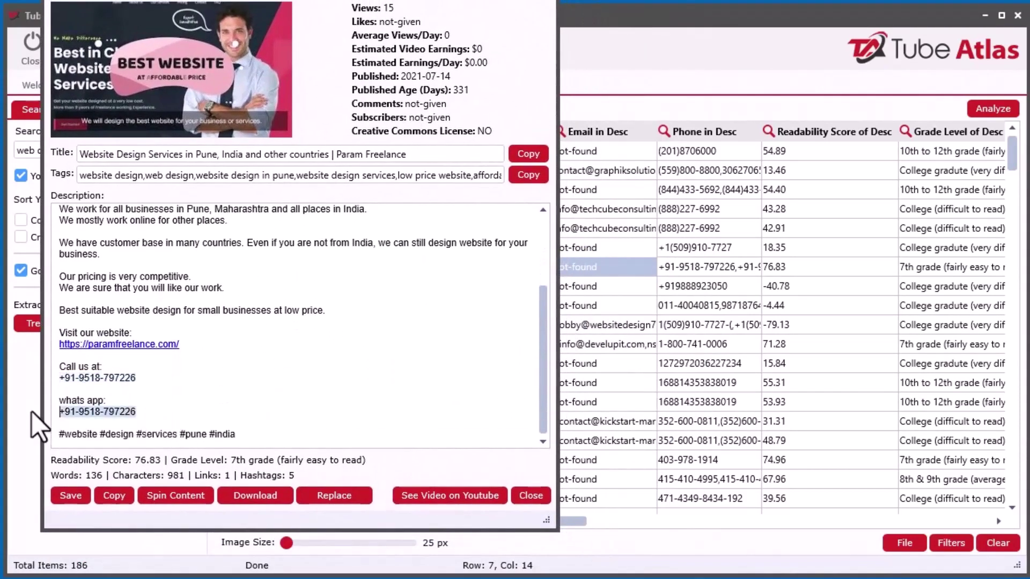
{"action": "left_click", "coordinate": [166, 380]}
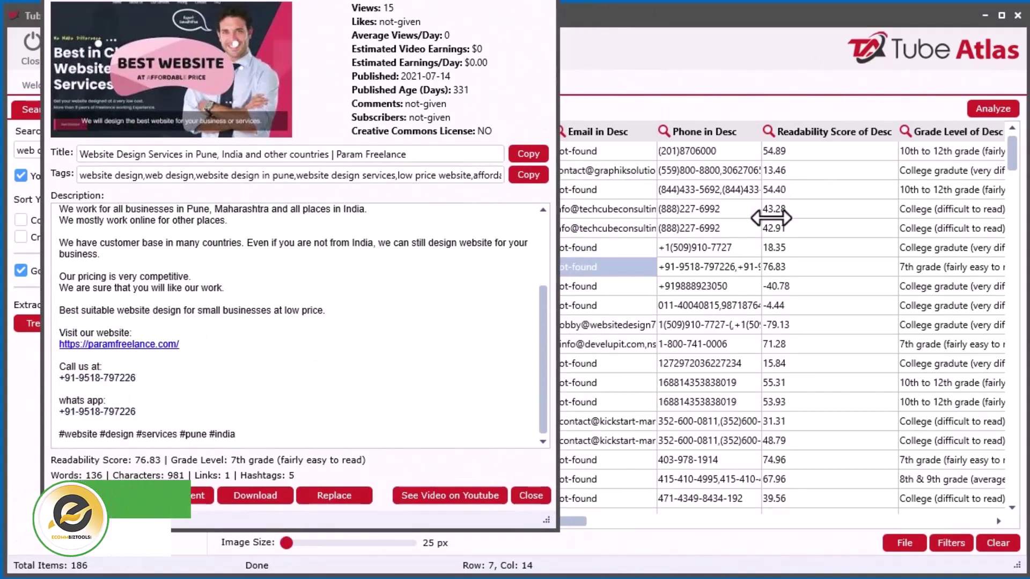
{"action": "left_click_drag", "start_coordinate": [472, 4], "coordinate": [433, 65]}
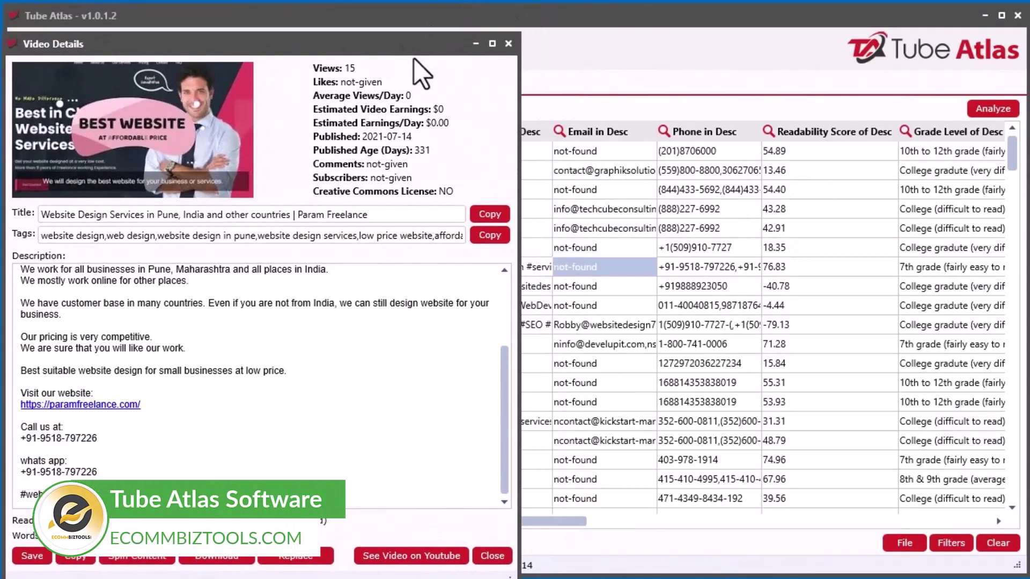
{"action": "left_click", "coordinate": [491, 556]}
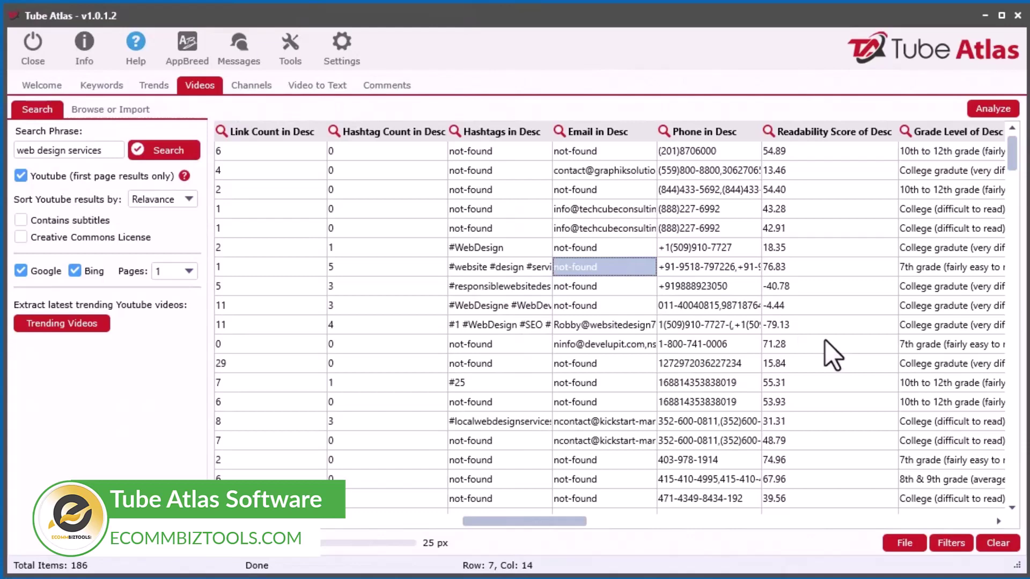
- Sort by Readability Score of Desc, 94.11 first, and widen the Grade Level of Desc column
{"action": "left_click_drag", "start_coordinate": [555, 524], "coordinate": [584, 519]}
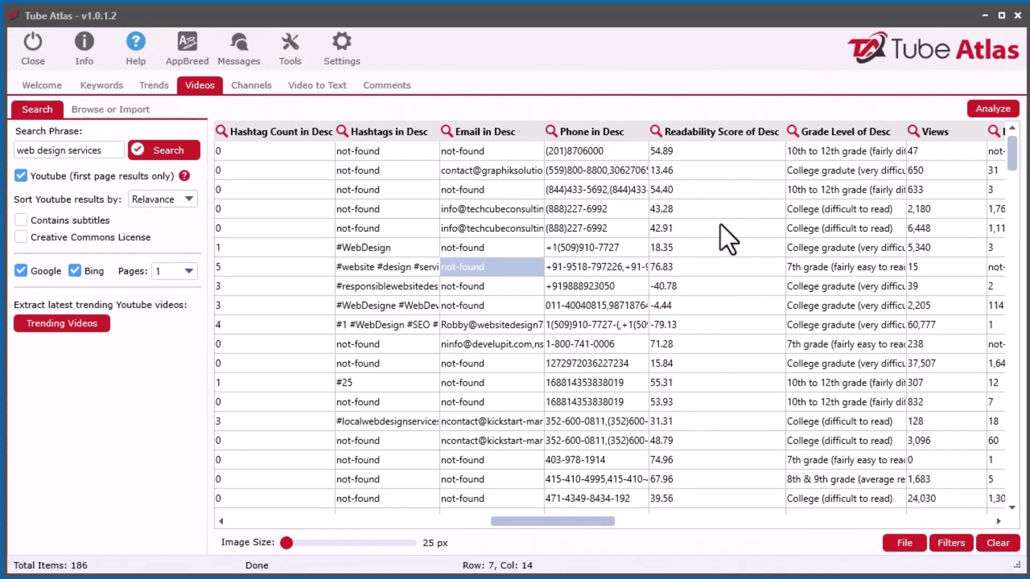
{"action": "left_click", "coordinate": [999, 522]}
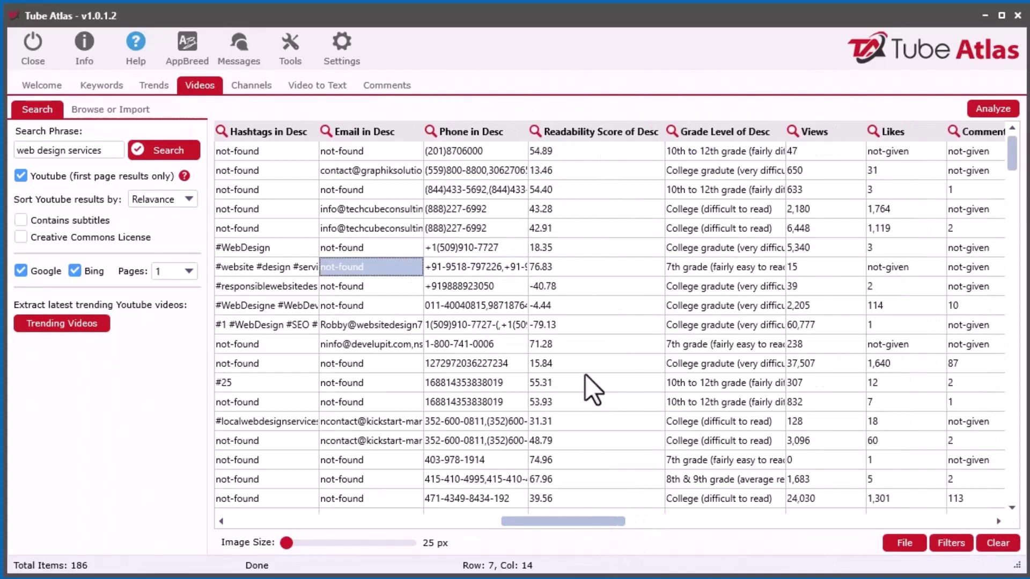
{"action": "left_click", "coordinate": [597, 131]}
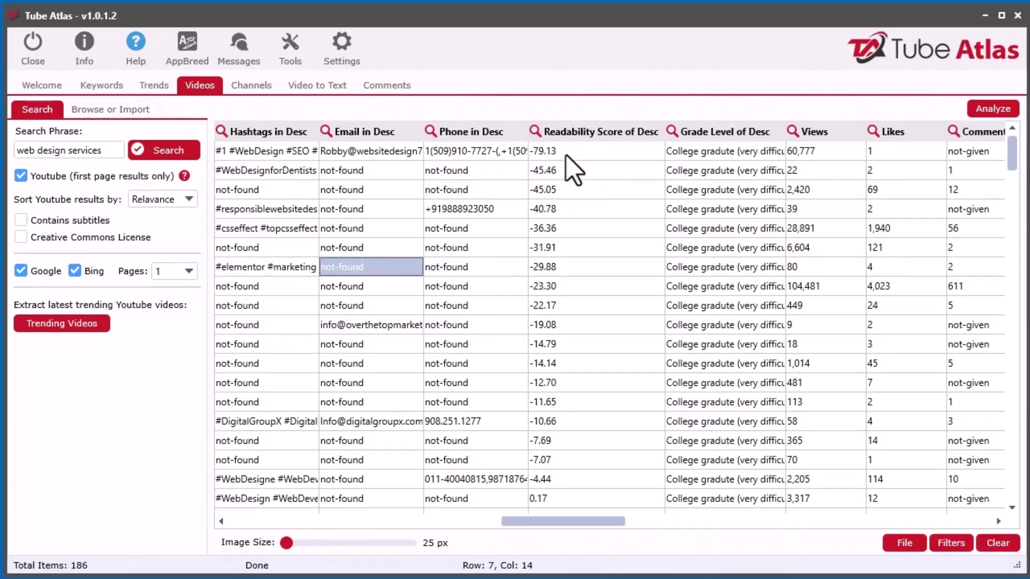
{"action": "left_click", "coordinate": [575, 131]}
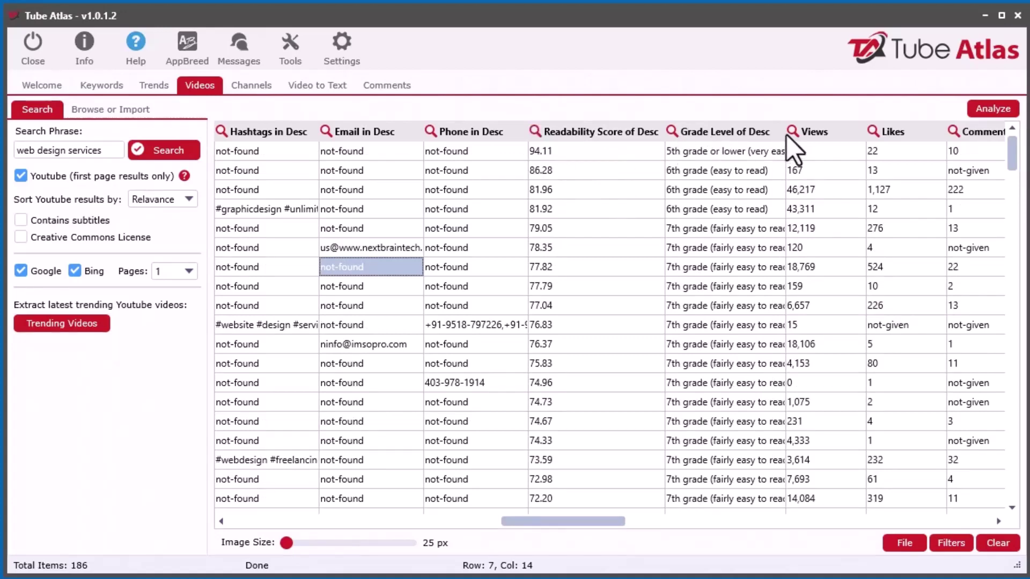
{"action": "left_click_drag", "start_coordinate": [785, 133], "coordinate": [870, 133]}
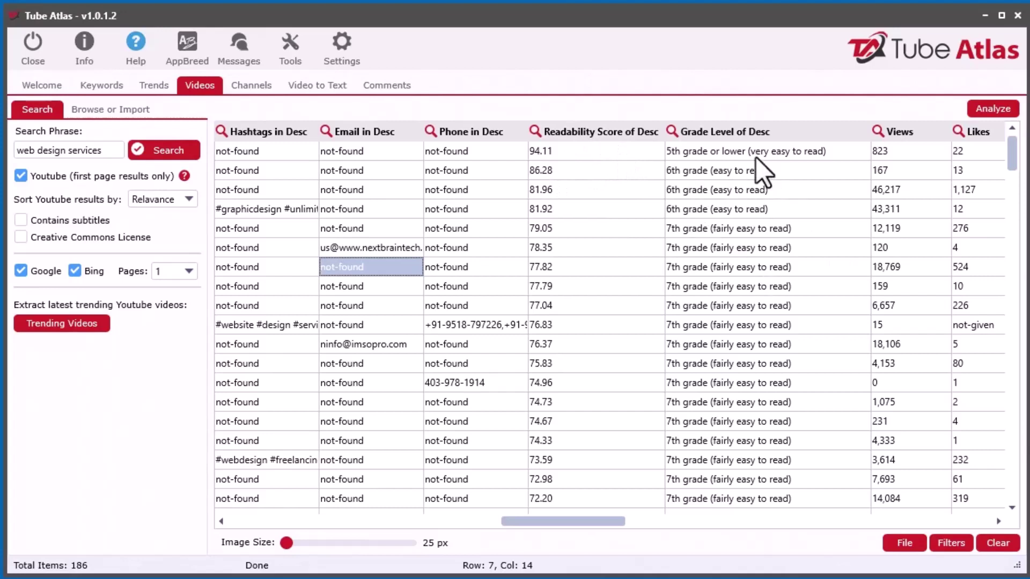
{"action": "left_click", "coordinate": [728, 230]}
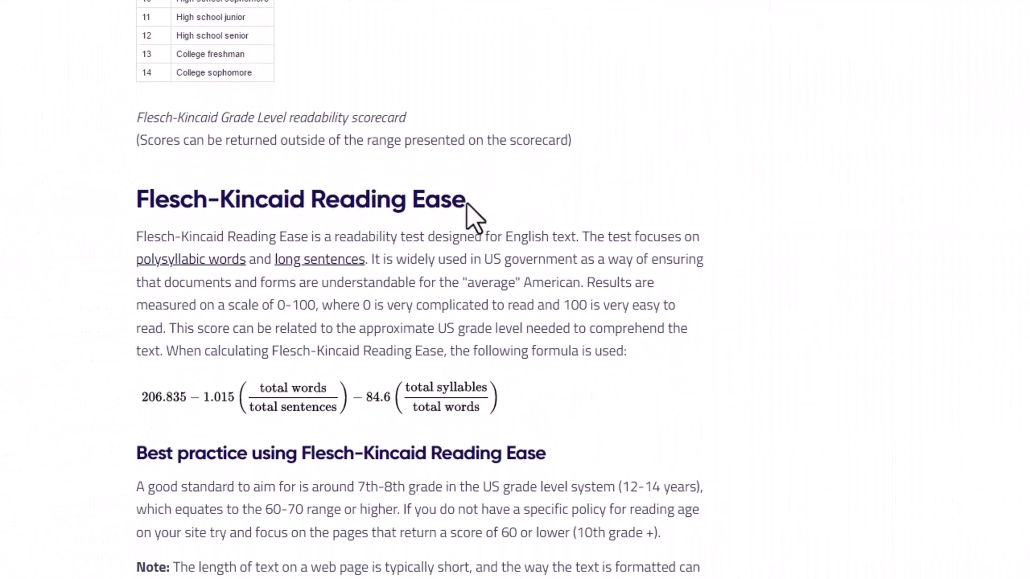
{"action": "left_click_drag", "start_coordinate": [467, 203], "coordinate": [136, 193]}
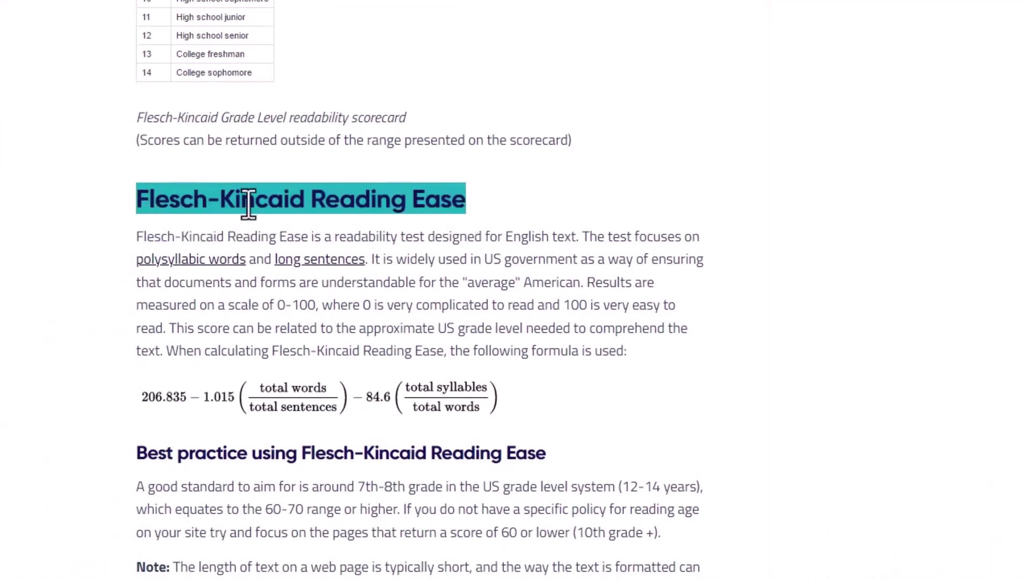
{"action": "left_click", "coordinate": [548, 200]}
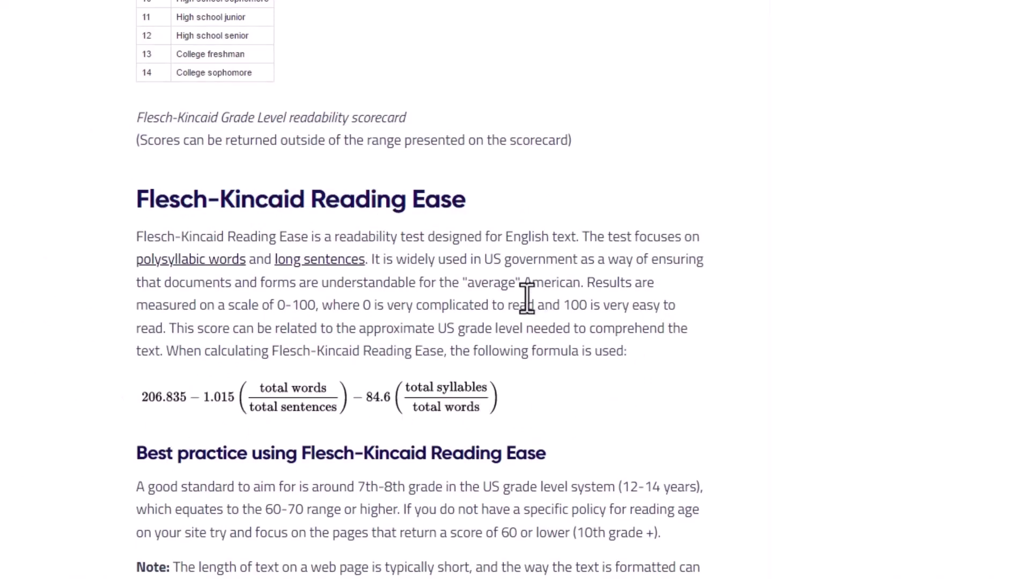
{"action": "scroll", "coordinate": [709, 298], "scroll_direction": "down", "scroll_amount": 3}
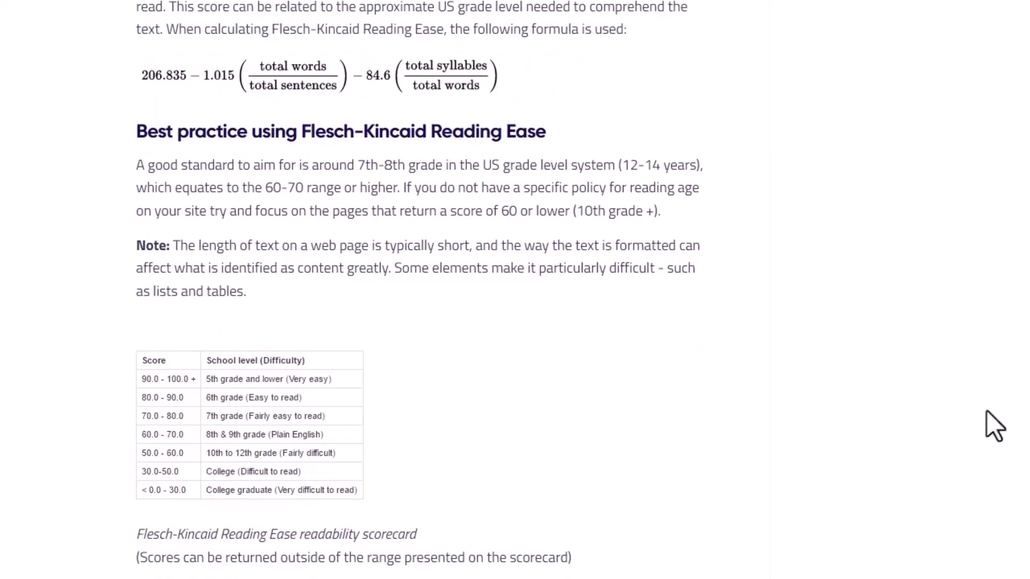
{"action": "scroll", "coordinate": [418, 289], "scroll_direction": "up", "scroll_amount": 20}
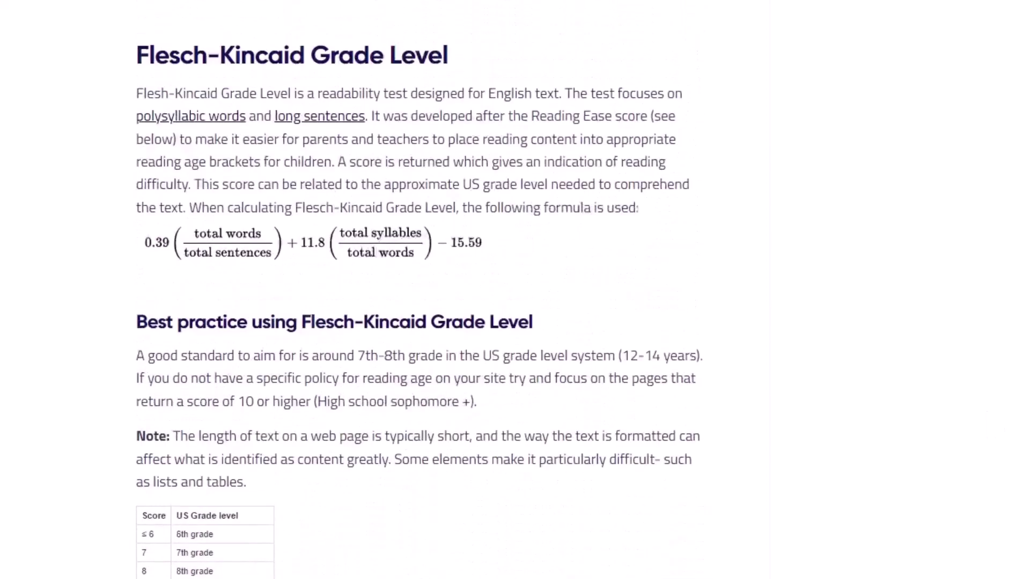
{"action": "scroll", "coordinate": [418, 289], "scroll_direction": "up", "scroll_amount": 20}
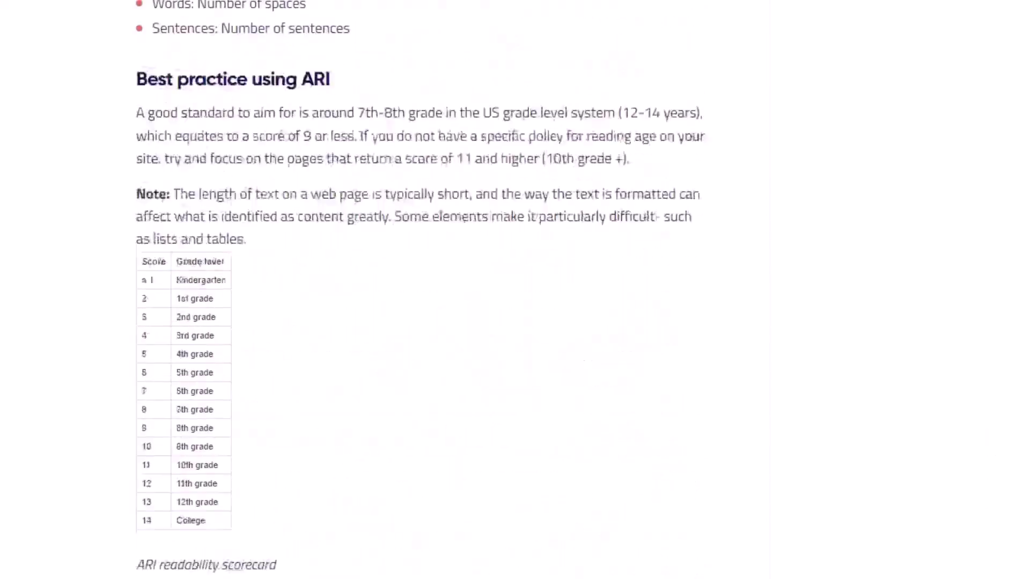
{"action": "scroll", "coordinate": [418, 289], "scroll_direction": "up", "scroll_amount": 5}
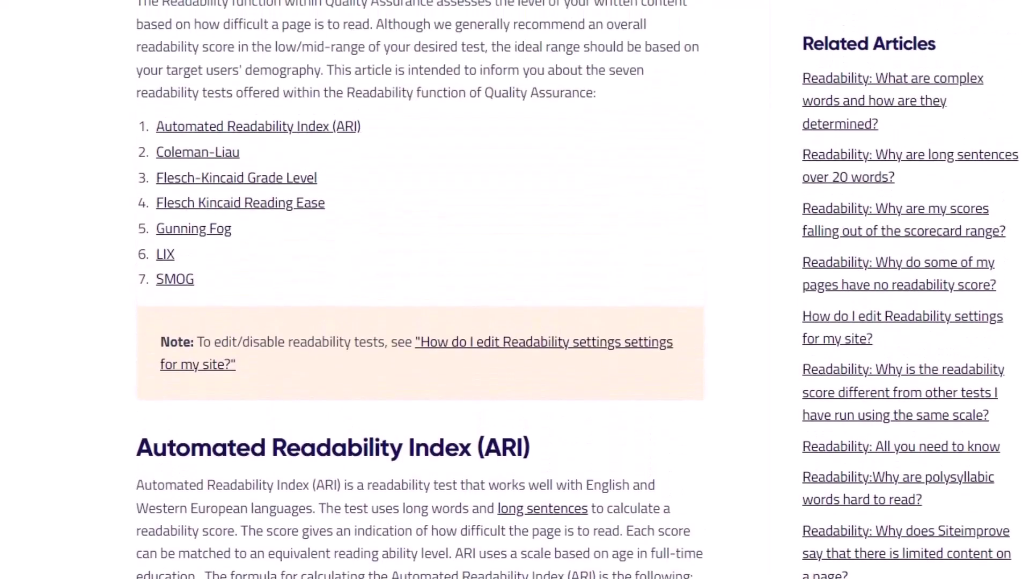
{"action": "scroll", "coordinate": [419, 290], "scroll_direction": "down", "scroll_amount": 3}
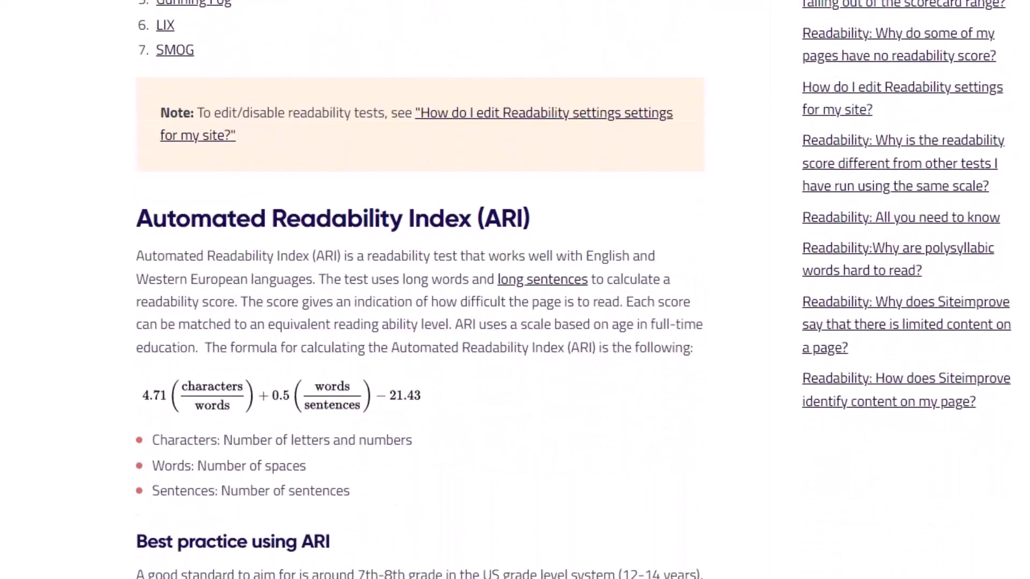
{"action": "scroll", "coordinate": [548, 334], "scroll_direction": "down", "scroll_amount": 3}
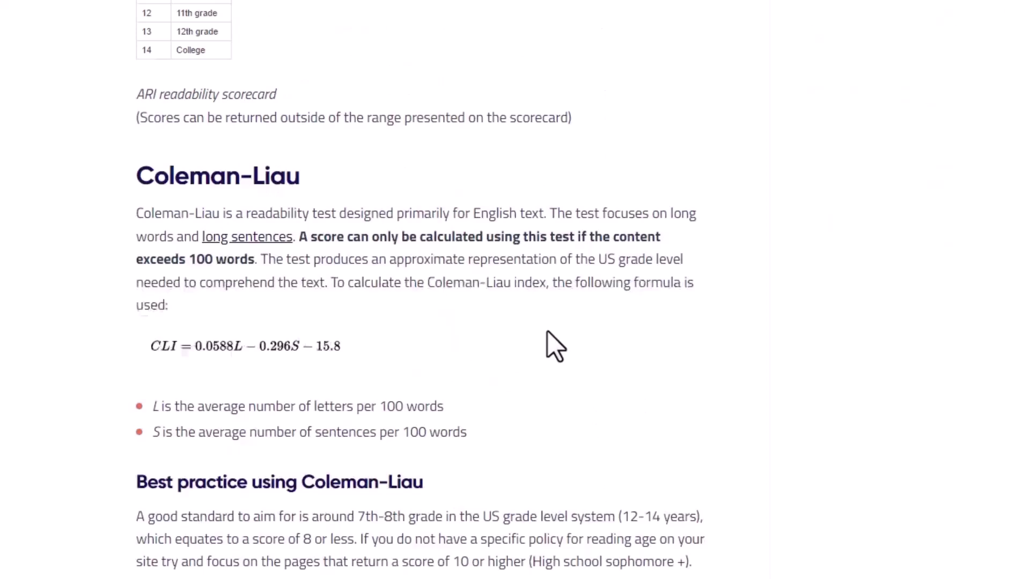
{"action": "scroll", "coordinate": [548, 332], "scroll_direction": "down", "scroll_amount": 20}
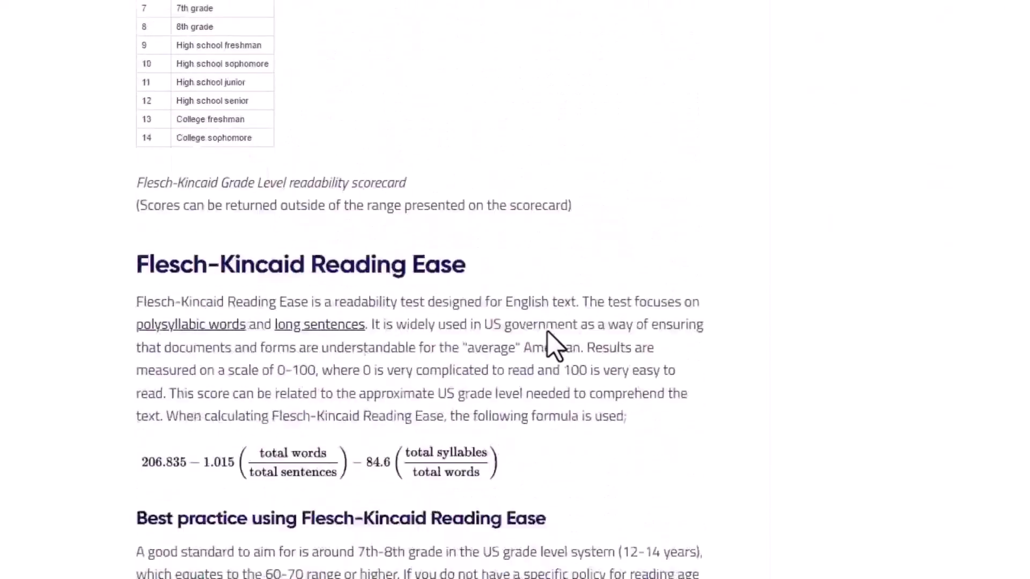
{"action": "scroll", "coordinate": [547, 330], "scroll_direction": "down", "scroll_amount": 20}
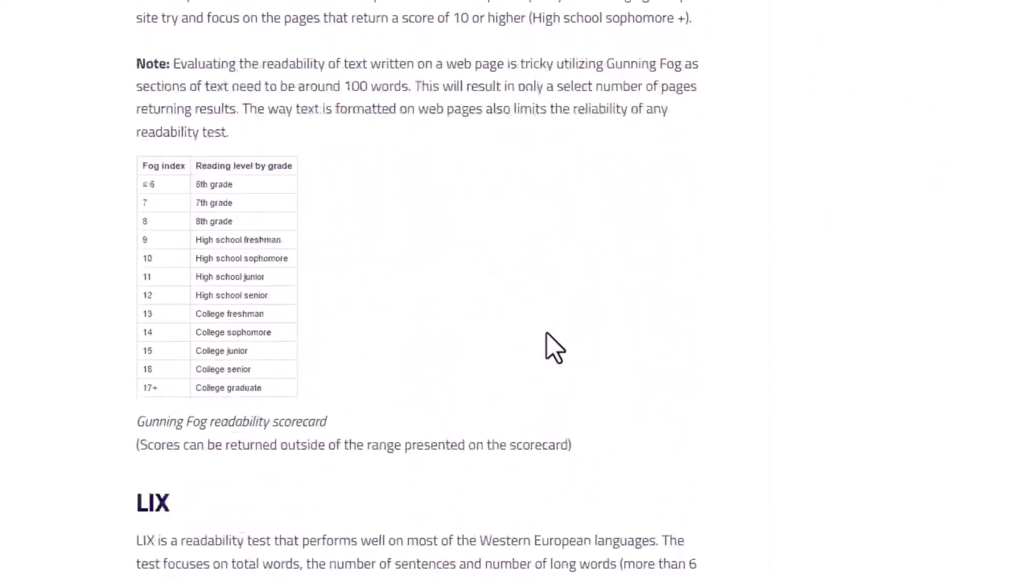
{"action": "scroll", "coordinate": [547, 333], "scroll_direction": "down", "scroll_amount": 10}
{"action": "scroll", "coordinate": [546, 333], "scroll_direction": "up", "scroll_amount": 20}
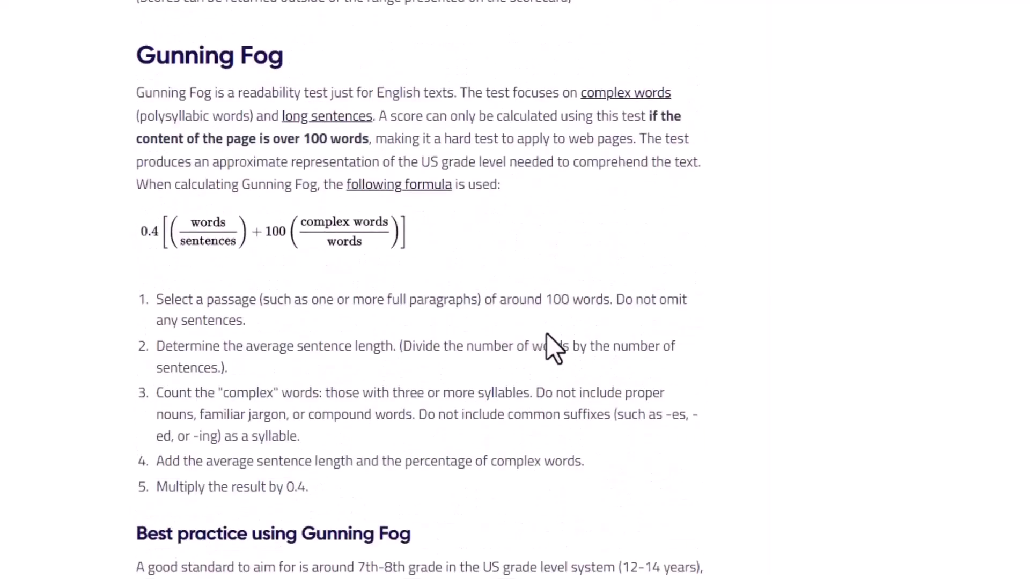
{"action": "scroll", "coordinate": [546, 334], "scroll_direction": "up", "scroll_amount": 10}
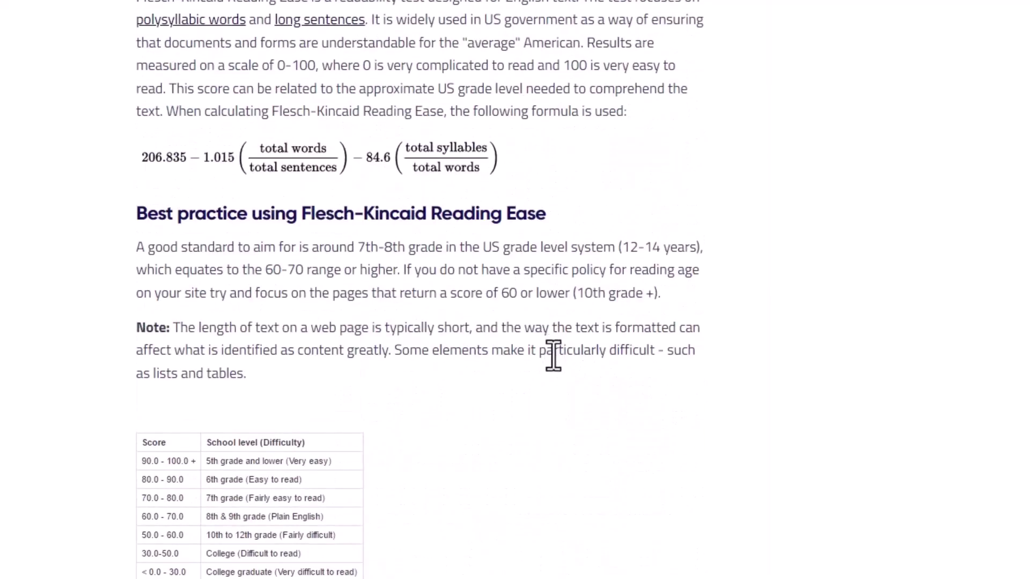
{"action": "scroll", "coordinate": [556, 388], "scroll_direction": "up", "scroll_amount": 3}
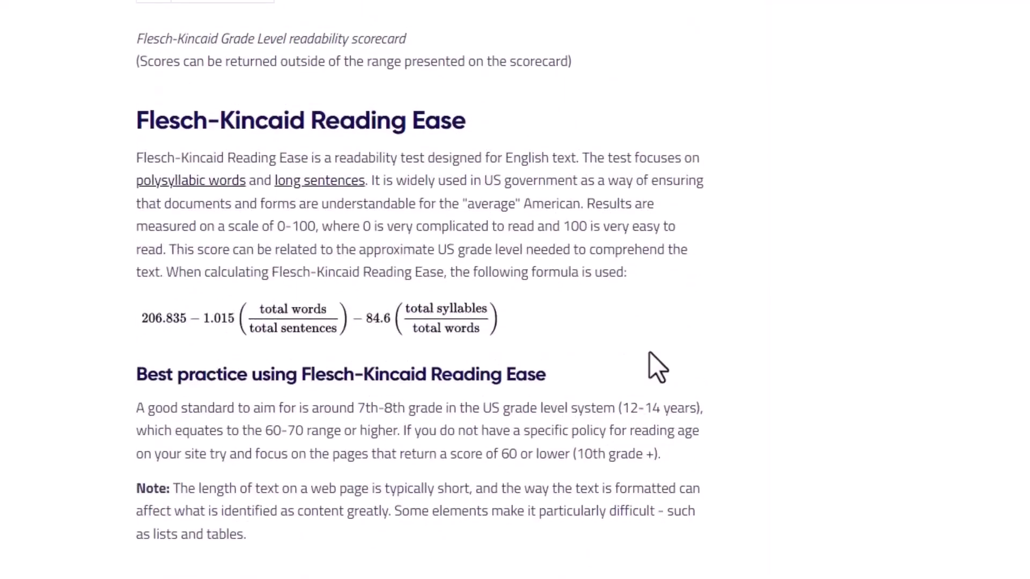
{"action": "scroll", "coordinate": [593, 421], "scroll_direction": "up", "scroll_amount": 7}
{"action": "scroll", "coordinate": [595, 420], "scroll_direction": "down", "scroll_amount": 7}
{"action": "left_click_drag", "start_coordinate": [485, 124], "coordinate": [128, 129]}
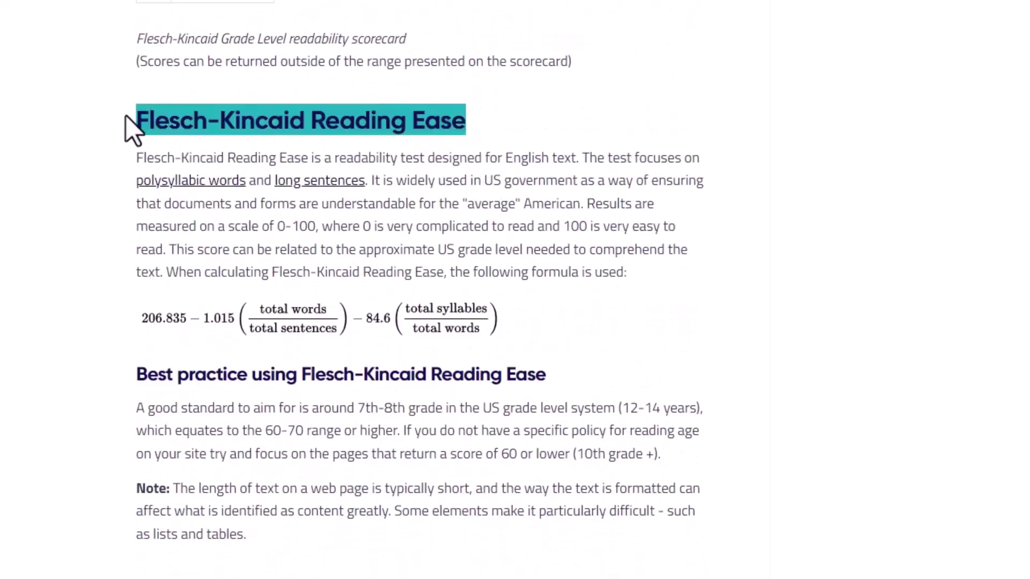
{"action": "left_click", "coordinate": [649, 172]}
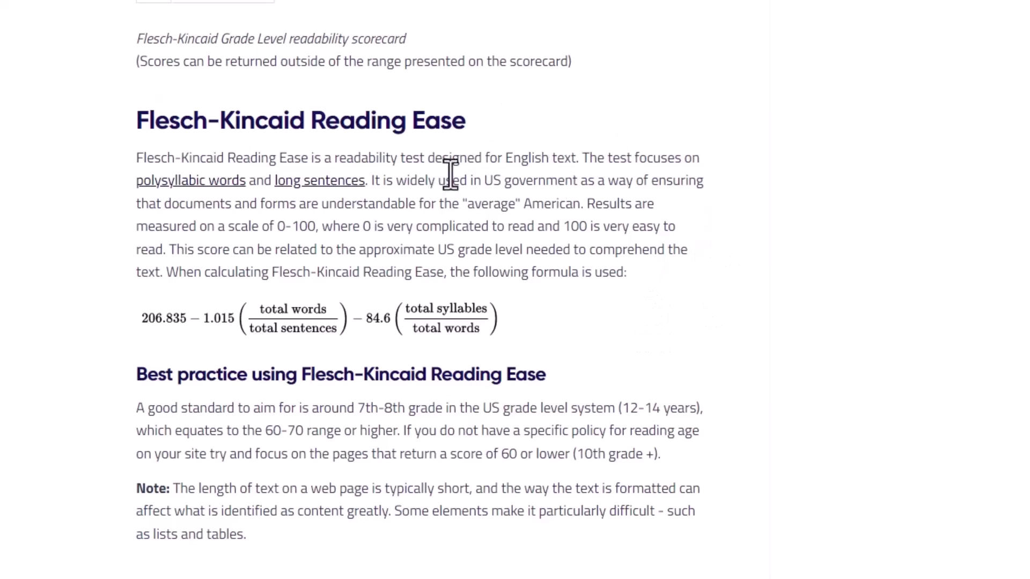
{"action": "left_click_drag", "start_coordinate": [397, 181], "coordinate": [579, 181]}
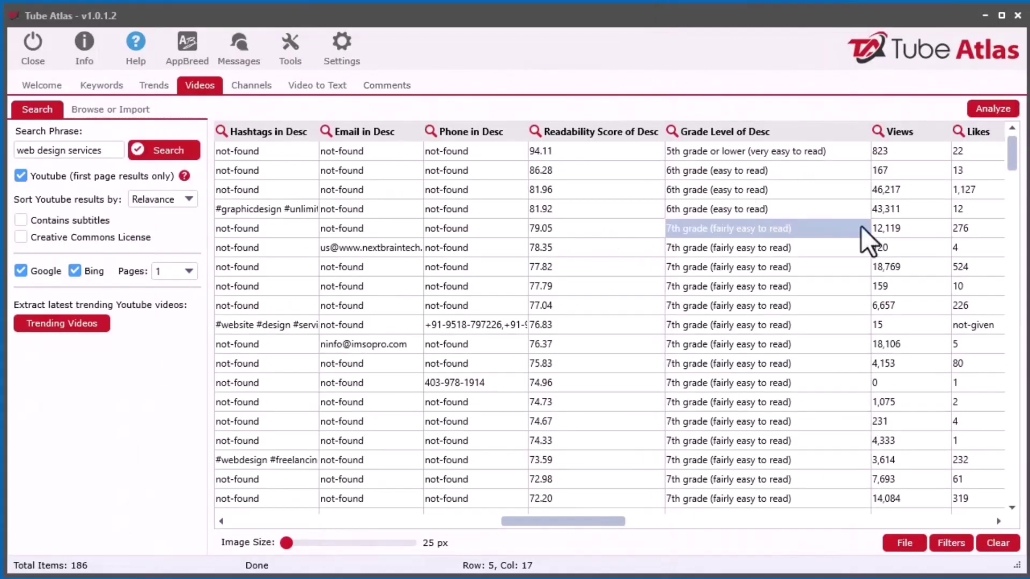
- Check the third video's tag count of 22, then select the 'web design services' search phrase
{"action": "left_click", "coordinate": [588, 519]}
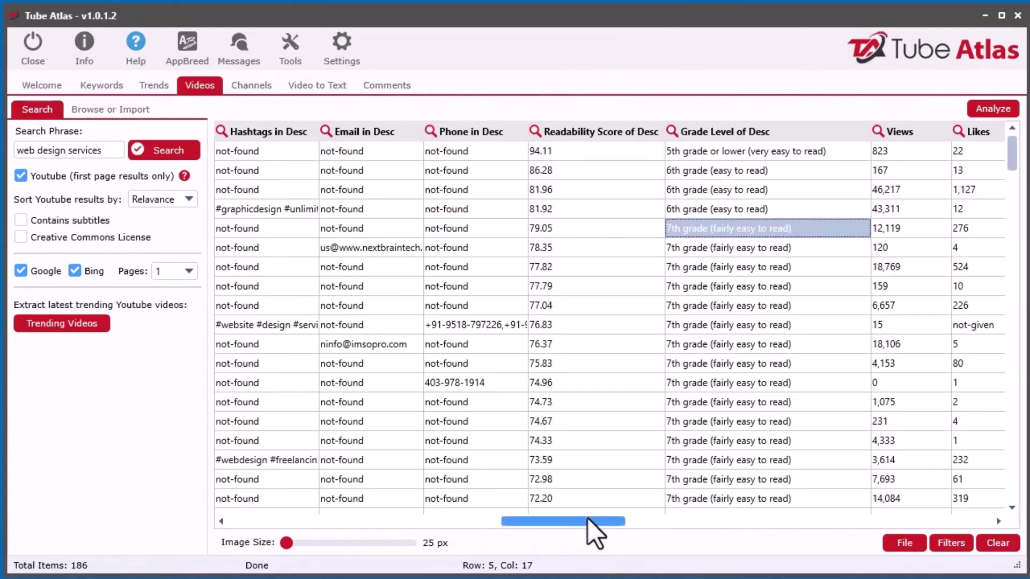
{"action": "left_click_drag", "start_coordinate": [587, 519], "coordinate": [931, 515]}
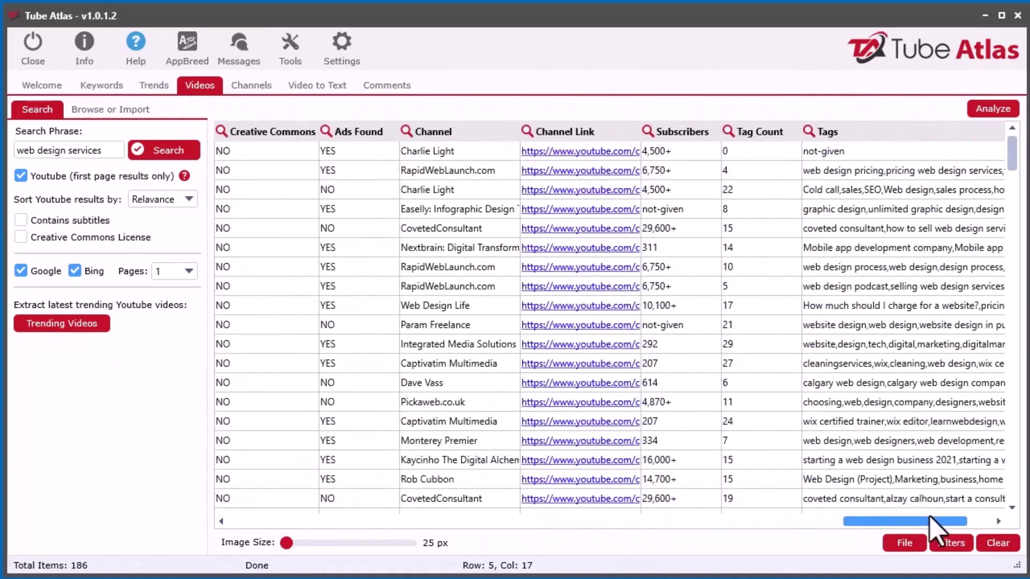
{"action": "left_click", "coordinate": [760, 189]}
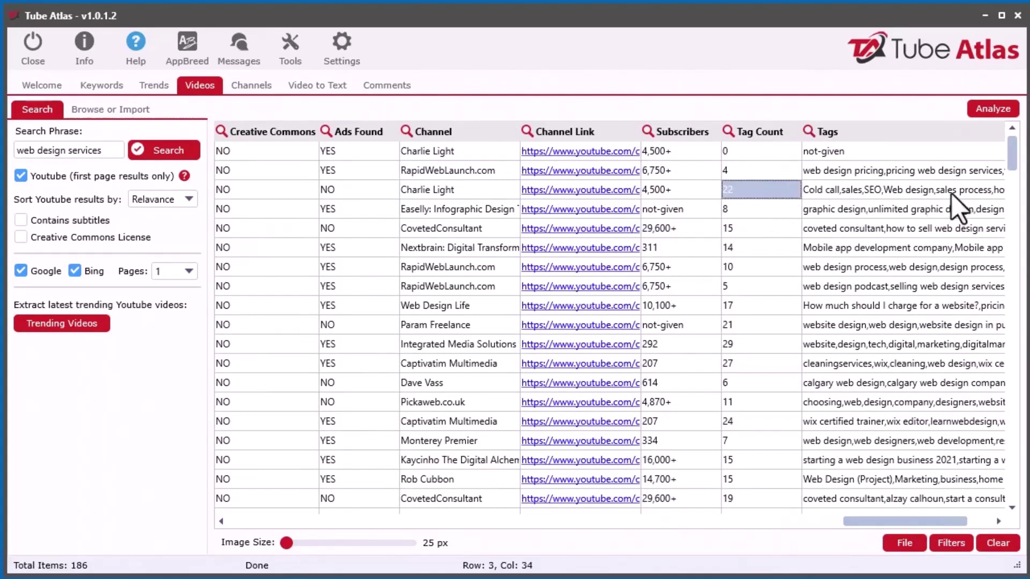
{"action": "scroll", "coordinate": [763, 316], "scroll_direction": "down", "scroll_amount": 1}
{"action": "scroll", "coordinate": [763, 317], "scroll_direction": "up", "scroll_amount": 1}
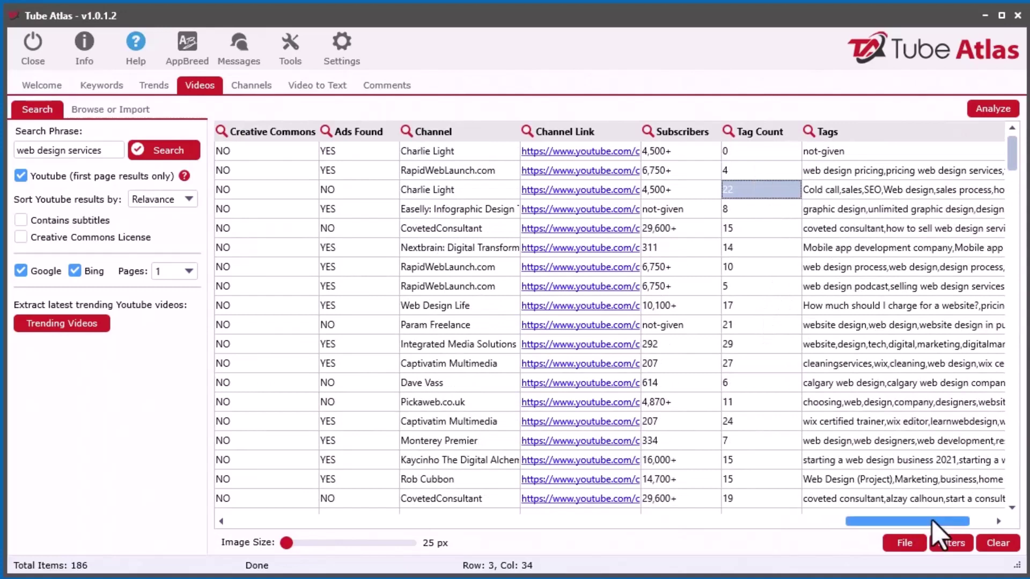
{"action": "left_click_drag", "start_coordinate": [932, 519], "coordinate": [754, 521]}
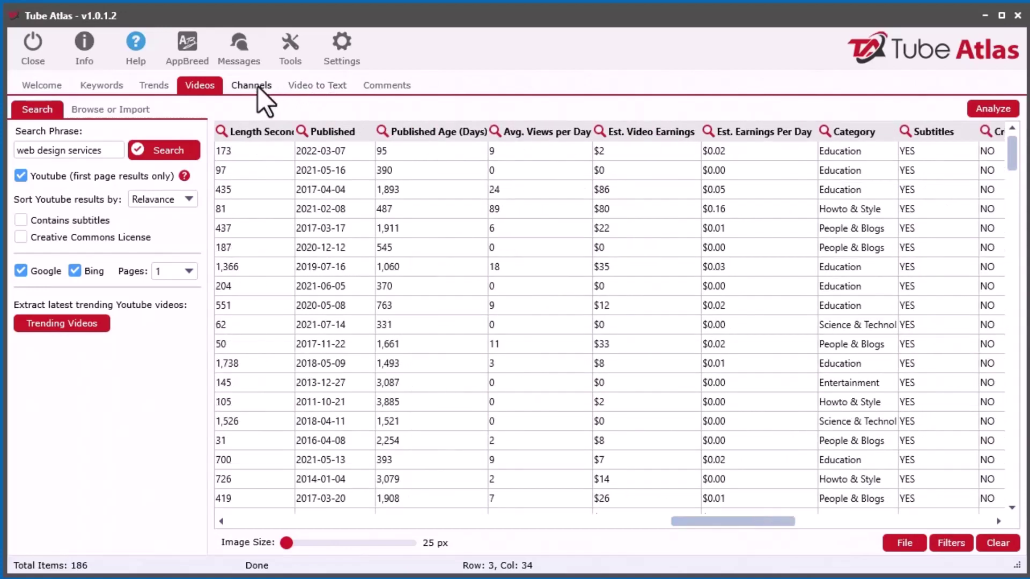
{"action": "left_click_drag", "start_coordinate": [103, 150], "coordinate": [18, 151]}
{"action": "key", "text": "ctrl+c"}
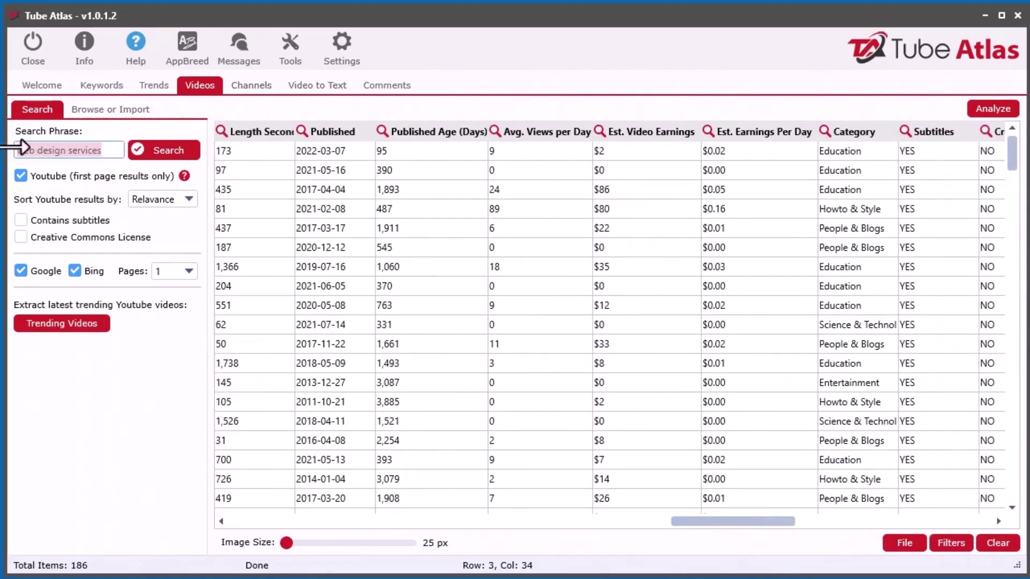
- Run a Channels search for the pasted phrase 'web design services'
{"action": "left_click", "coordinate": [260, 86]}
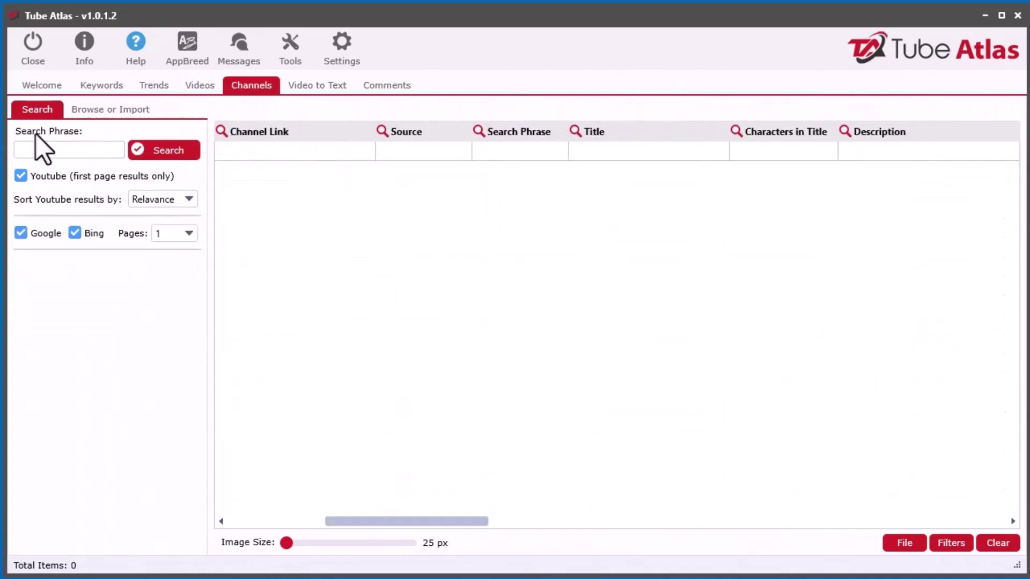
{"action": "left_click", "coordinate": [42, 147]}
{"action": "key", "text": "ctrl+v"}
{"action": "left_click", "coordinate": [177, 153]}
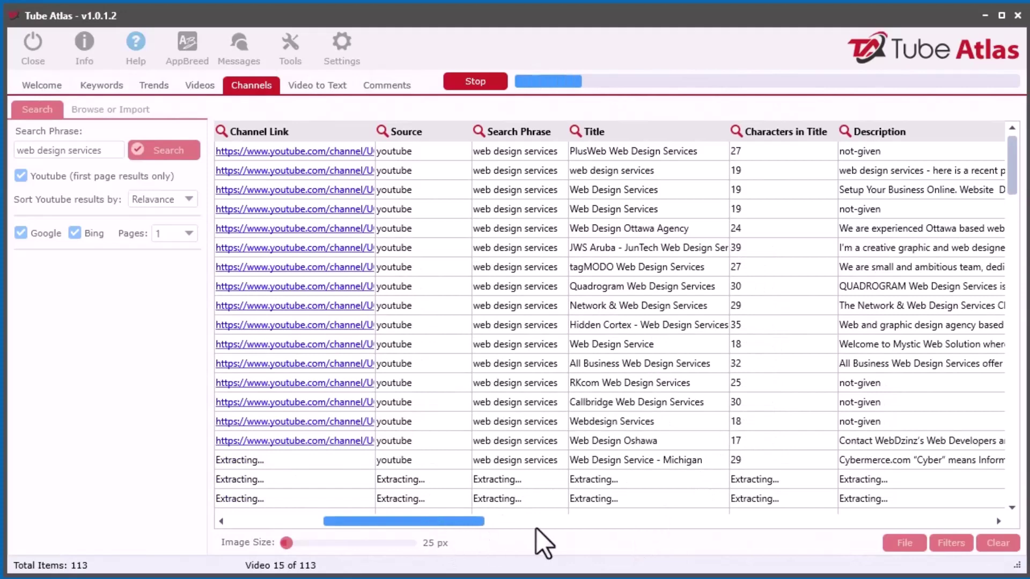
- Sort the 113 channels by Hashtag Count, Hashtags, Email and Phone in Desc in turn
{"action": "left_click", "coordinate": [600, 522]}
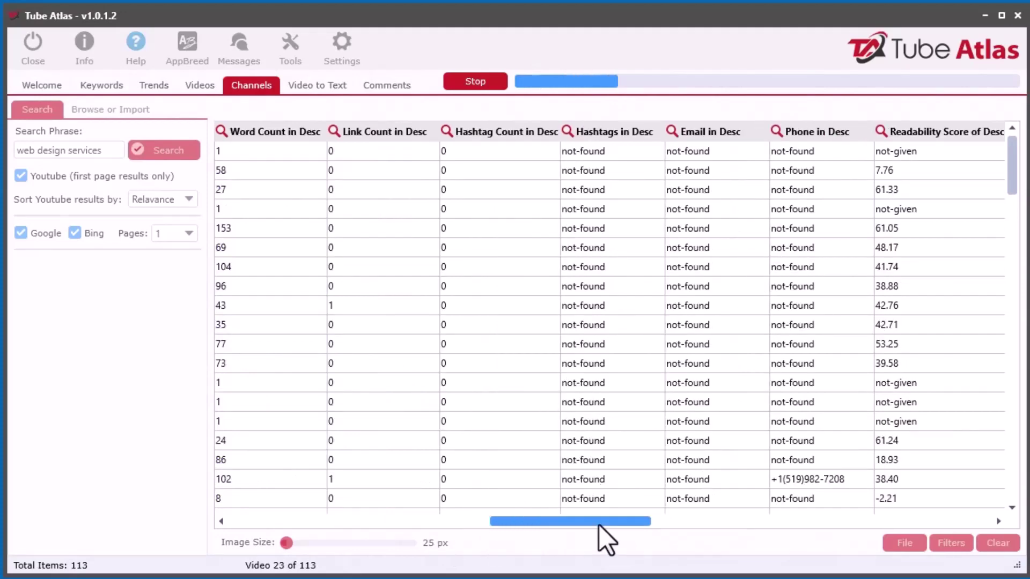
{"action": "left_click_drag", "start_coordinate": [597, 522], "coordinate": [459, 528]}
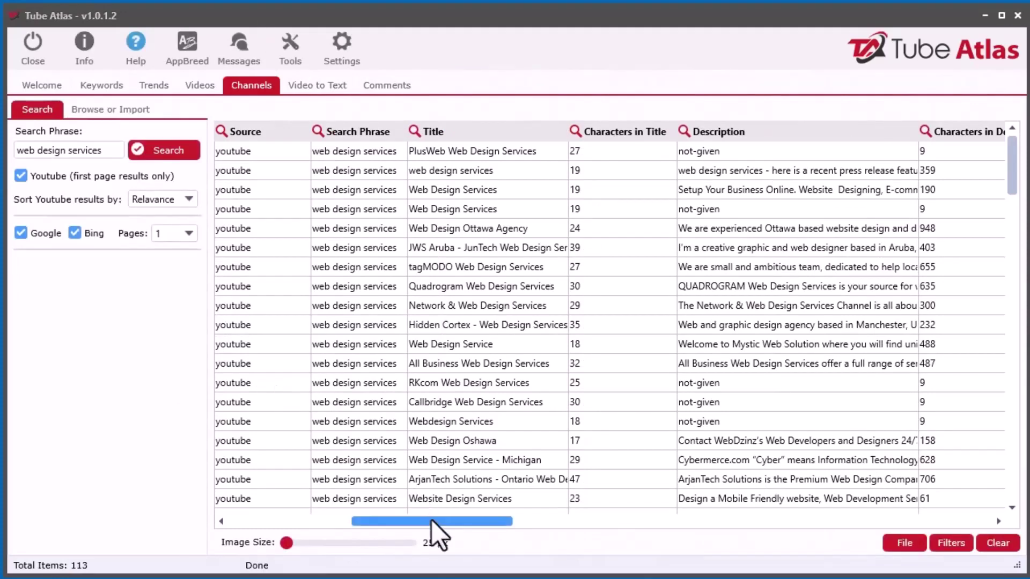
{"action": "left_click_drag", "start_coordinate": [432, 520], "coordinate": [514, 518]}
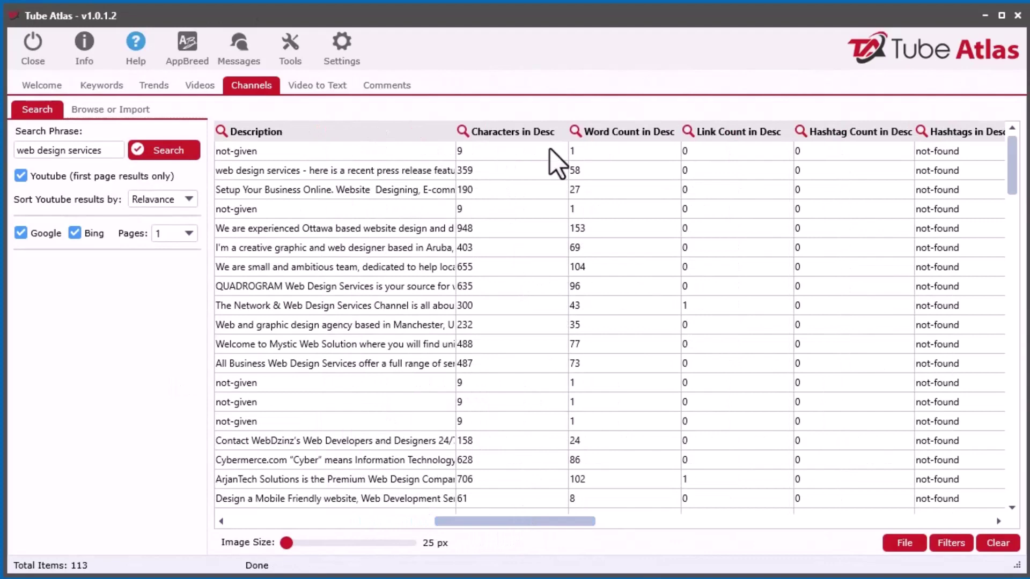
{"action": "left_click_drag", "start_coordinate": [565, 524], "coordinate": [629, 520]}
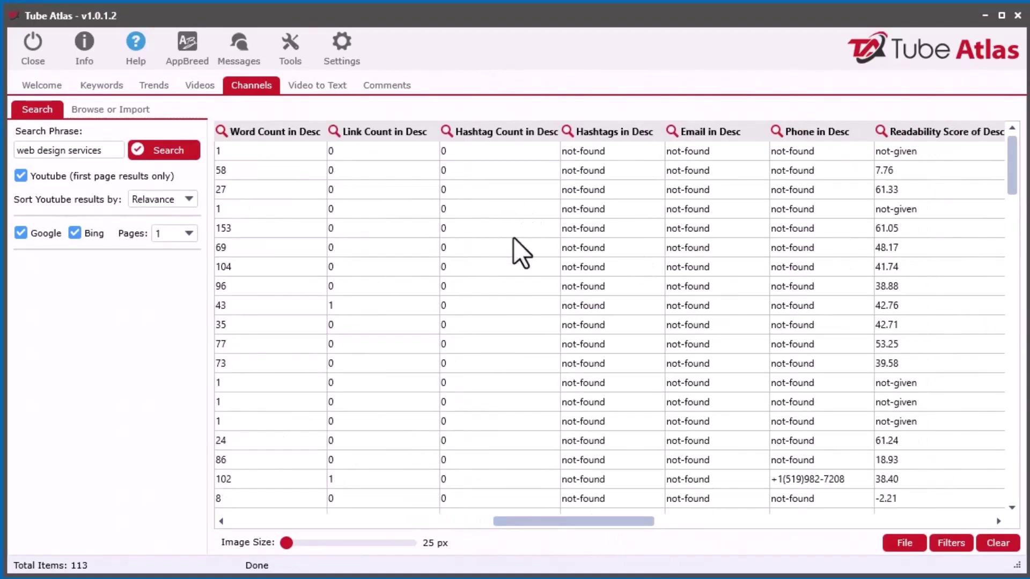
{"action": "left_click", "coordinate": [516, 134]}
{"action": "left_click", "coordinate": [643, 131]}
{"action": "left_click", "coordinate": [732, 133]}
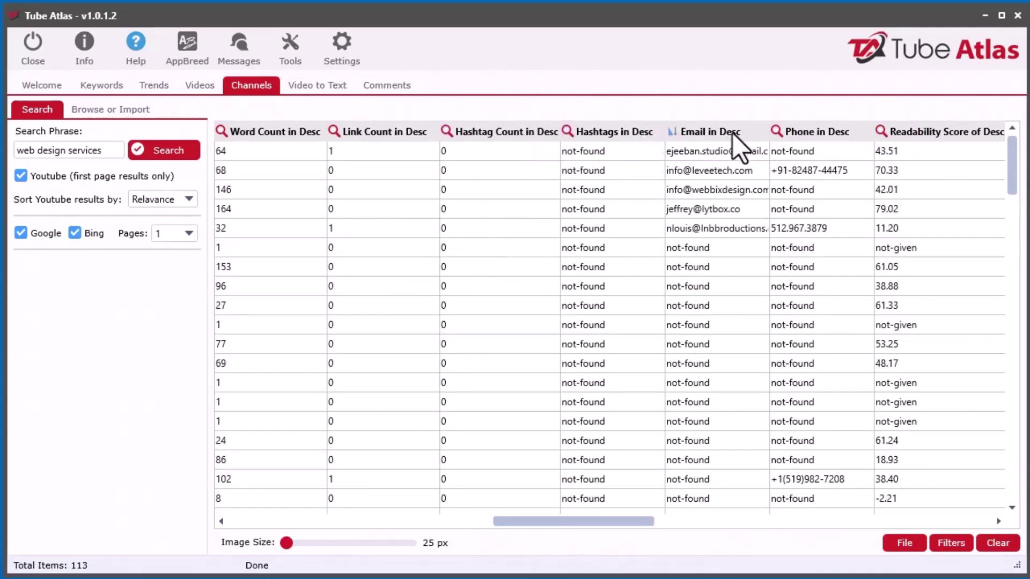
{"action": "left_click", "coordinate": [834, 133]}
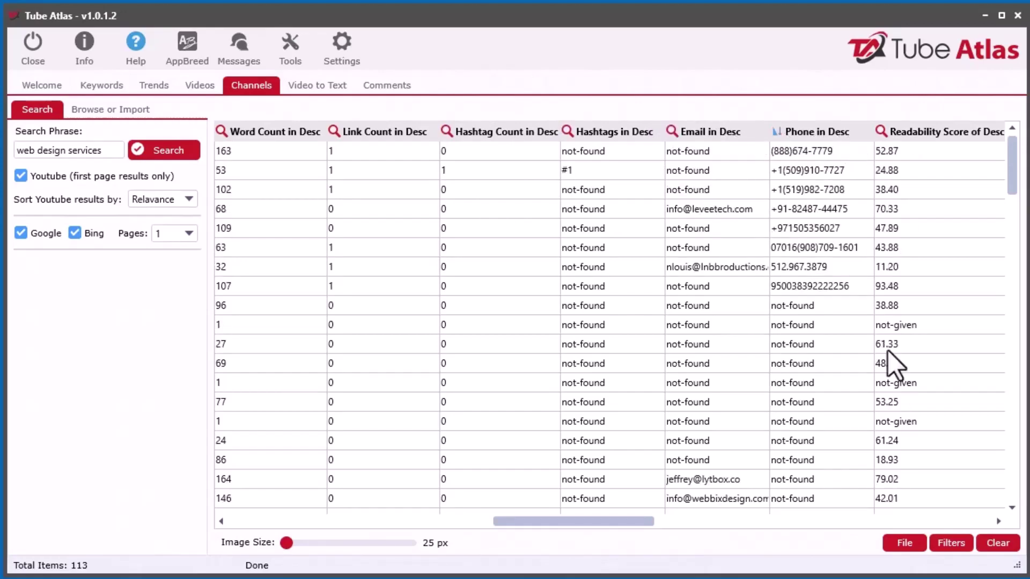
- Sort the channels by Tag Count, highest first, starting from 49
{"action": "left_click_drag", "start_coordinate": [616, 523], "coordinate": [899, 509]}
{"action": "left_click", "coordinate": [747, 129]}
{"action": "left_click", "coordinate": [749, 132]}
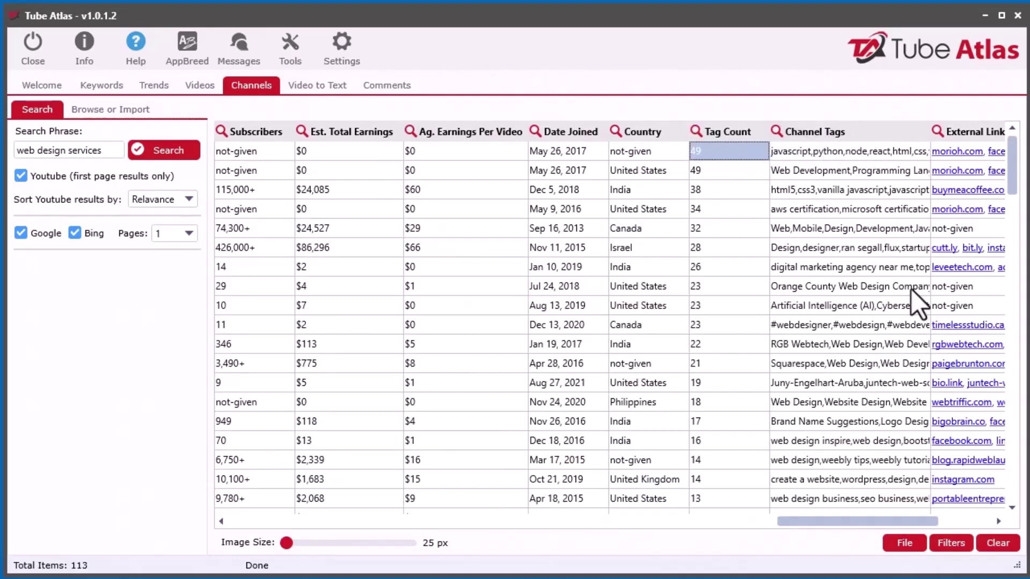
{"action": "left_click_drag", "start_coordinate": [893, 520], "coordinate": [397, 489]}
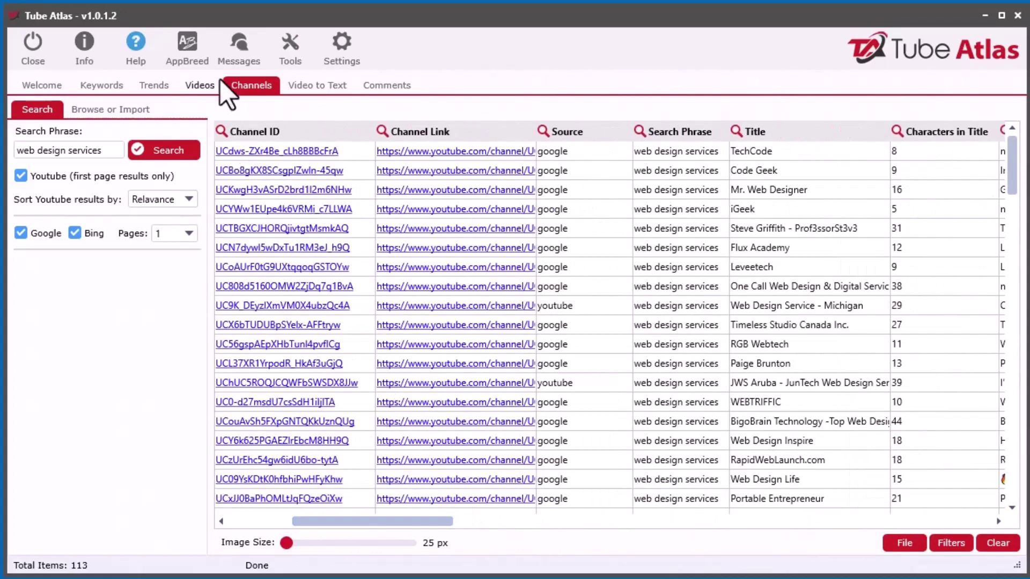
- Clear the channel table, sort saved projects newest first, and load ta-channels 3.tacf
{"action": "left_click", "coordinate": [997, 543]}
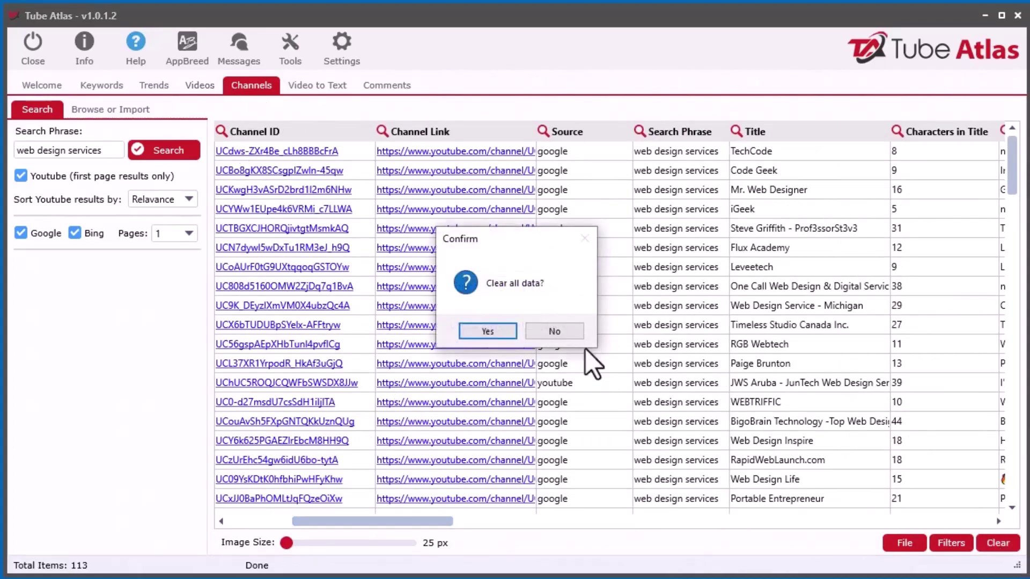
{"action": "left_click", "coordinate": [486, 330]}
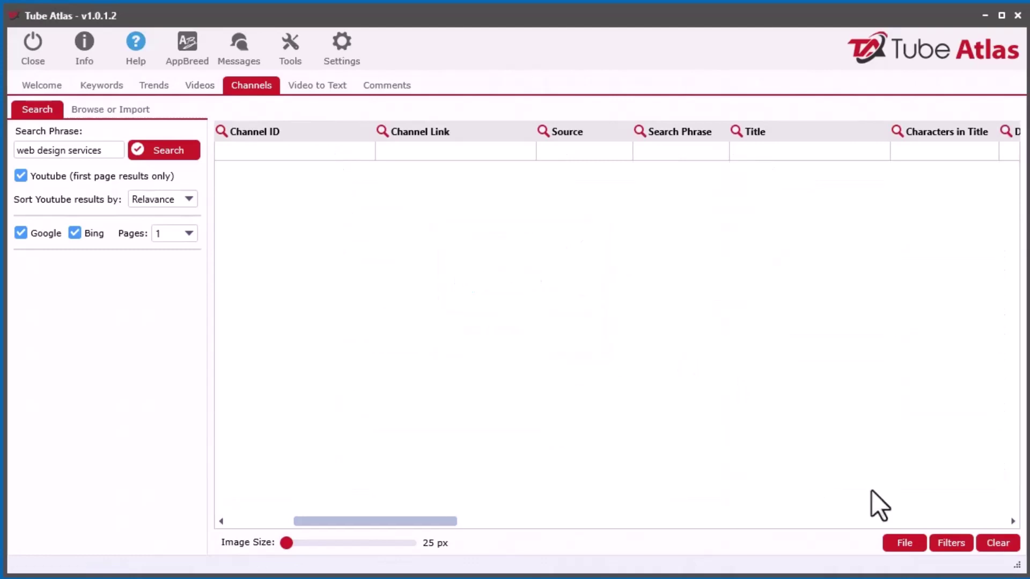
{"action": "left_click", "coordinate": [918, 540]}
{"action": "left_click", "coordinate": [928, 554]}
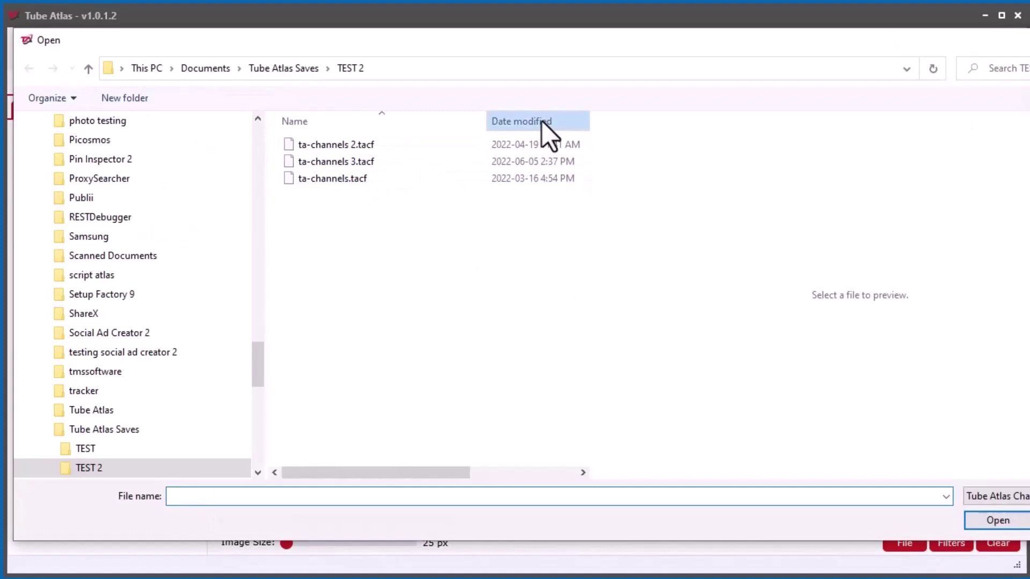
{"action": "left_click", "coordinate": [542, 121]}
{"action": "left_click", "coordinate": [542, 122]}
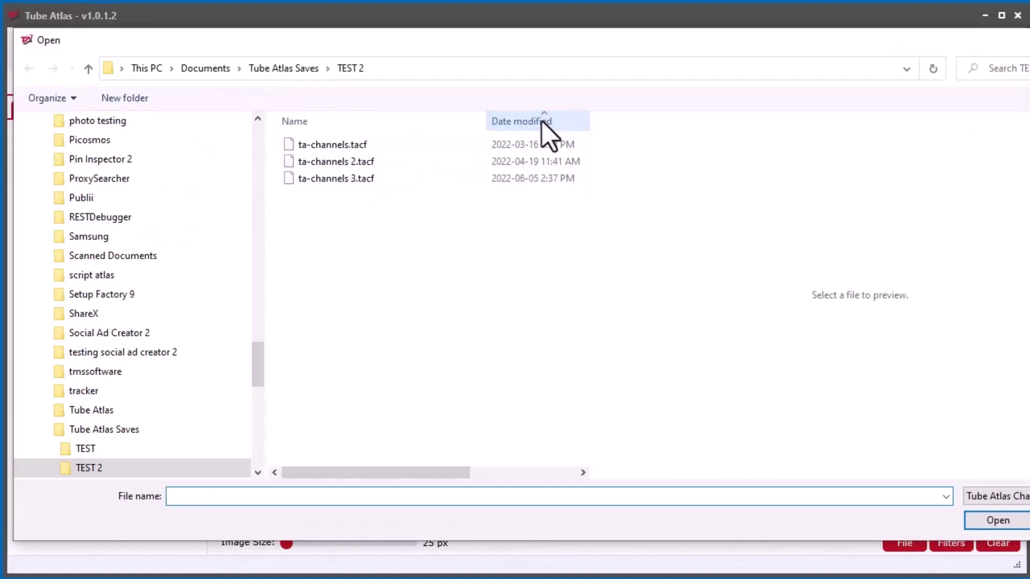
{"action": "left_click", "coordinate": [542, 121]}
{"action": "left_click", "coordinate": [346, 146]}
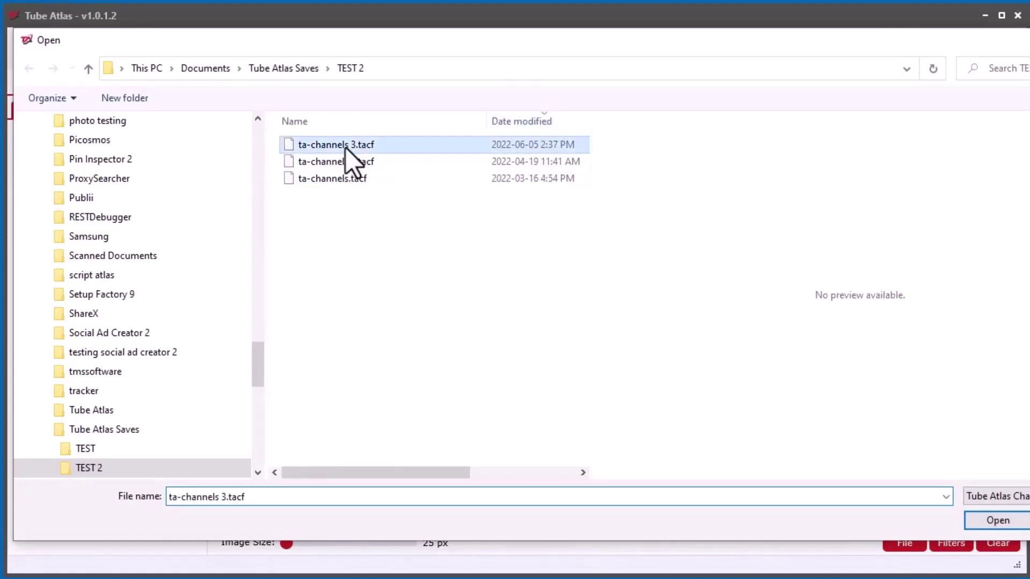
{"action": "double_click", "coordinate": [345, 146]}
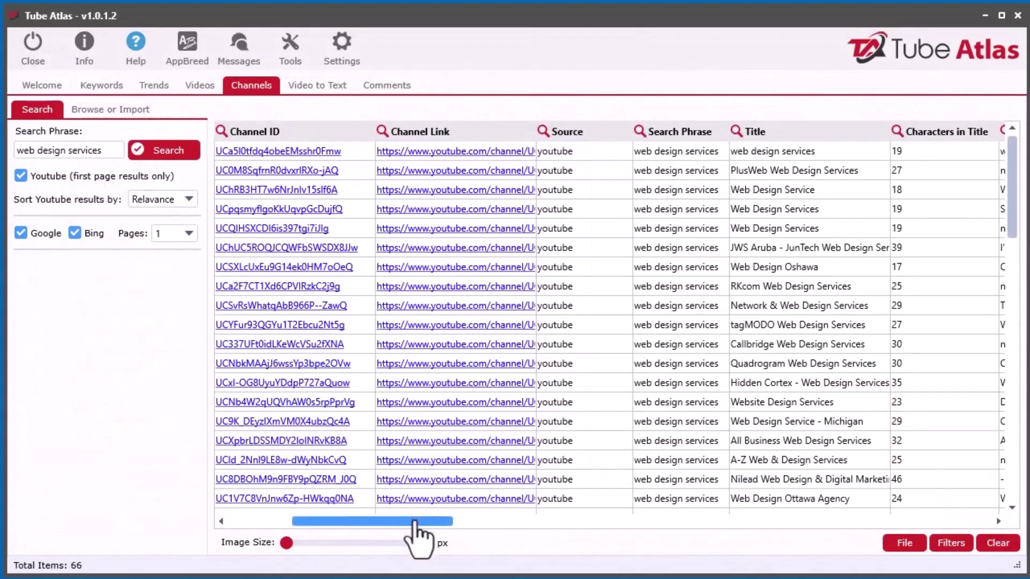
{"action": "left_click_drag", "start_coordinate": [415, 521], "coordinate": [586, 532]}
- Load the saved project ta-channels.tacf into the channel table
{"action": "left_click", "coordinate": [899, 542]}
{"action": "left_click", "coordinate": [933, 578]}
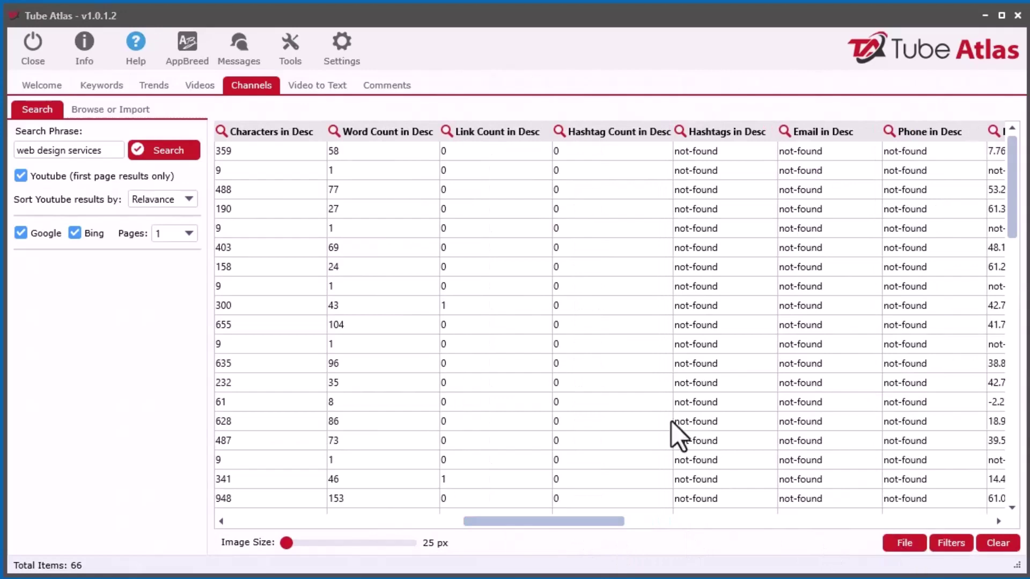
{"action": "double_click", "coordinate": [344, 181]}
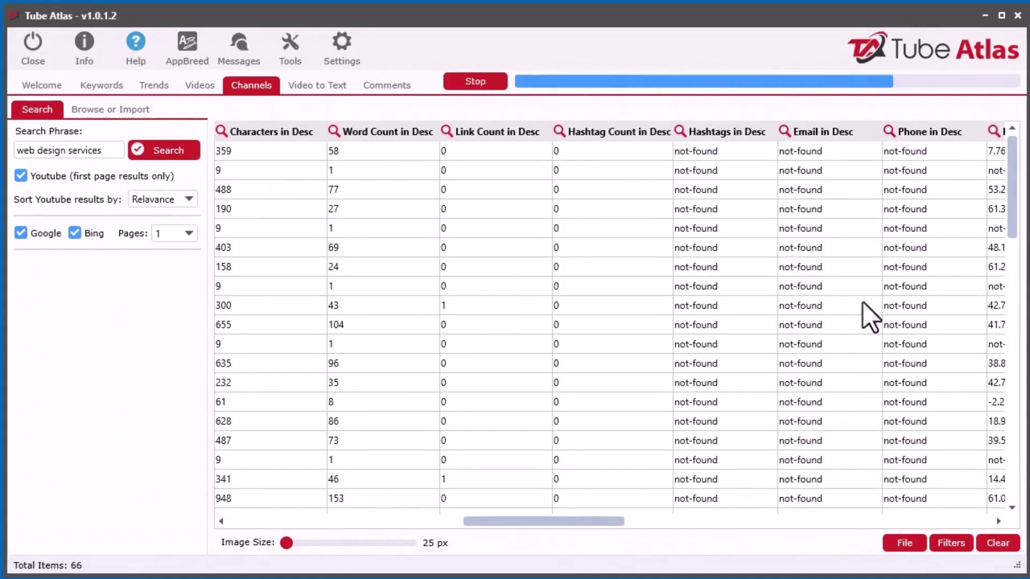
{"action": "left_click_drag", "start_coordinate": [1012, 150], "coordinate": [1025, 234]}
- Clear the table again and reload ta-channels.tacf, giving 144 not-extracted channels
{"action": "left_click", "coordinate": [1009, 546]}
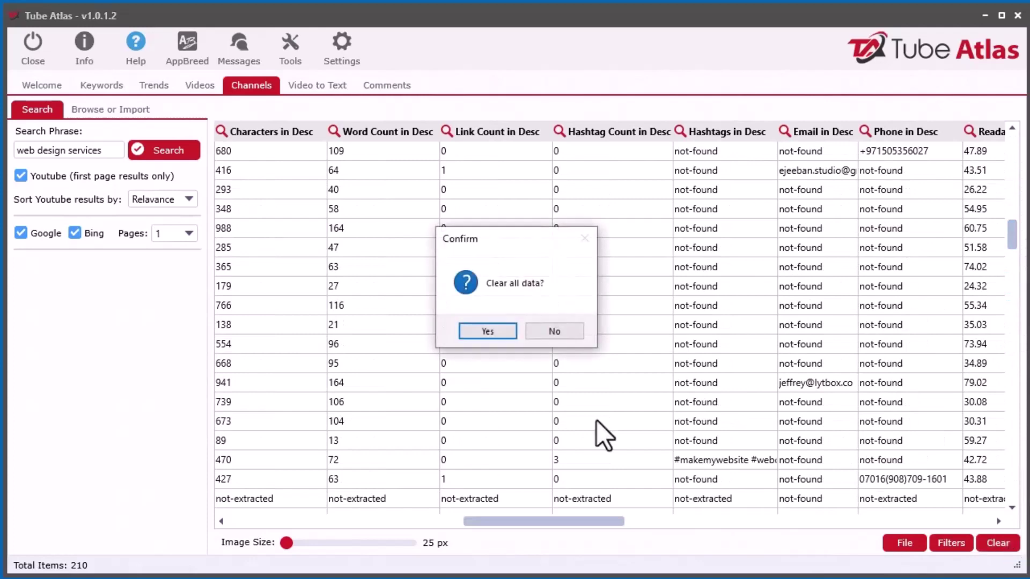
{"action": "left_click", "coordinate": [495, 336]}
{"action": "left_click", "coordinate": [904, 544]}
{"action": "left_click", "coordinate": [918, 577]}
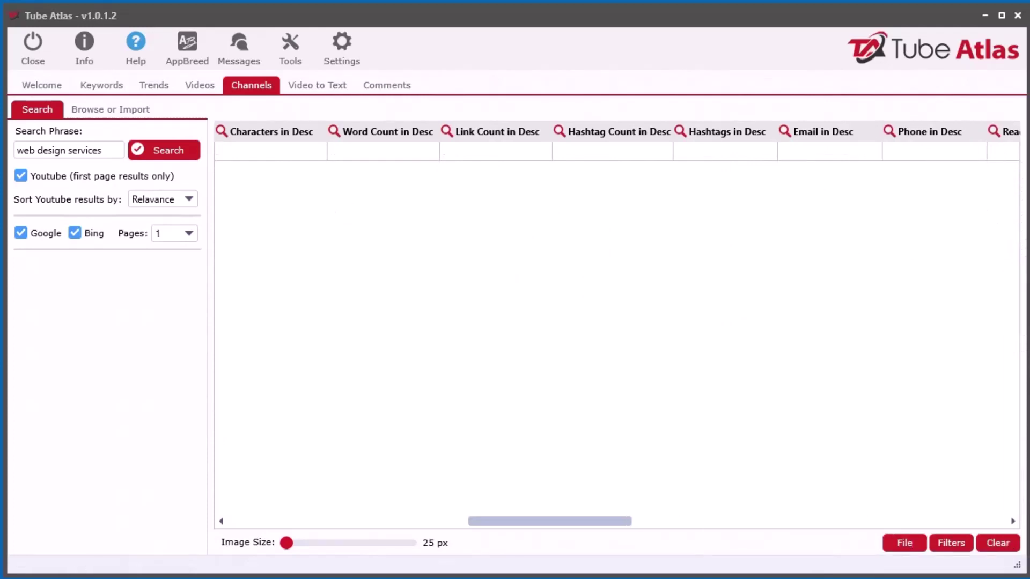
{"action": "double_click", "coordinate": [366, 185]}
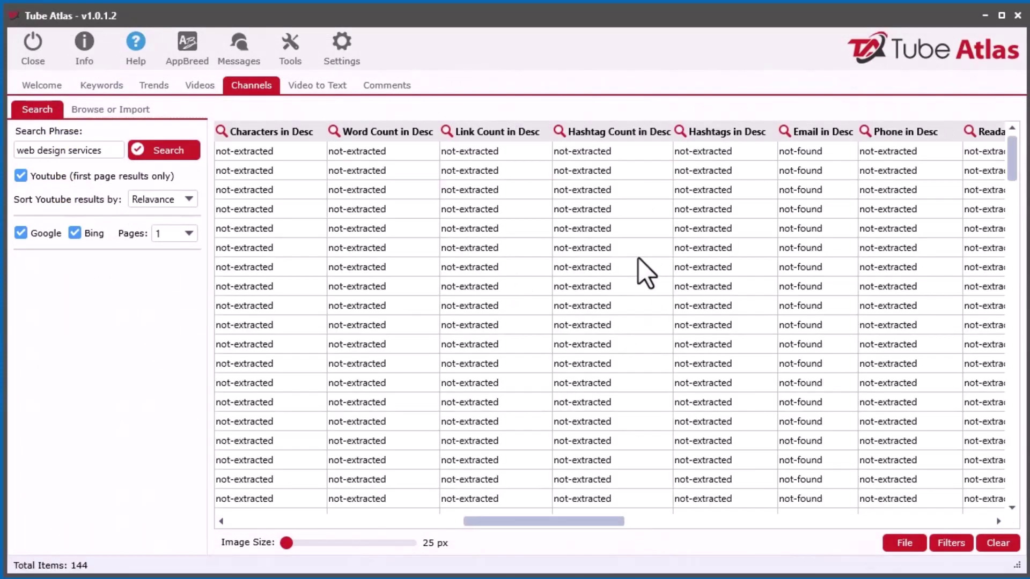
- Browse the table's row options and select, then deselect, rows 4 and 5
{"action": "left_click_drag", "start_coordinate": [572, 521], "coordinate": [613, 516]}
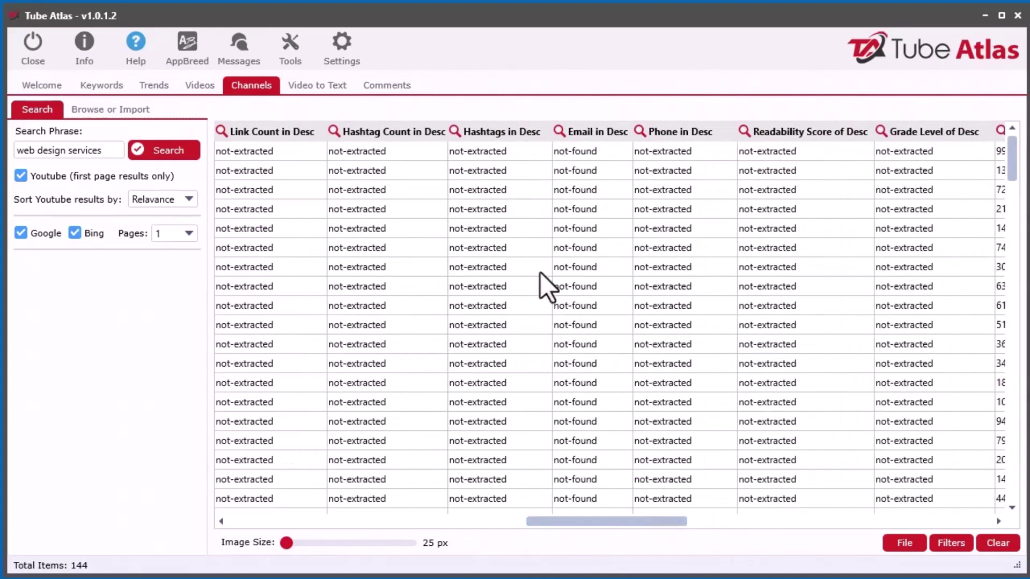
{"action": "right_click", "coordinate": [411, 179]}
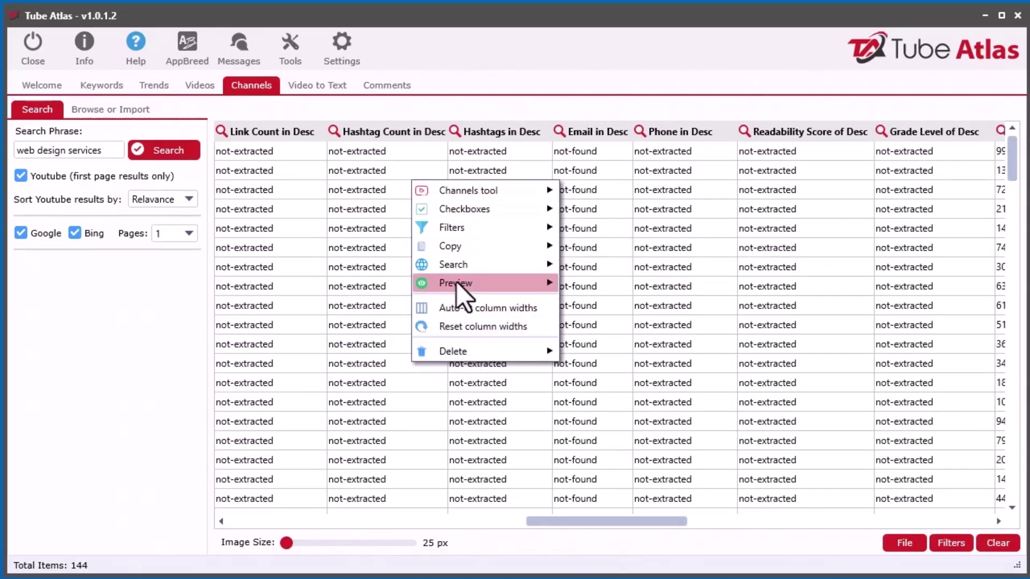
{"action": "left_click", "coordinate": [386, 208]}
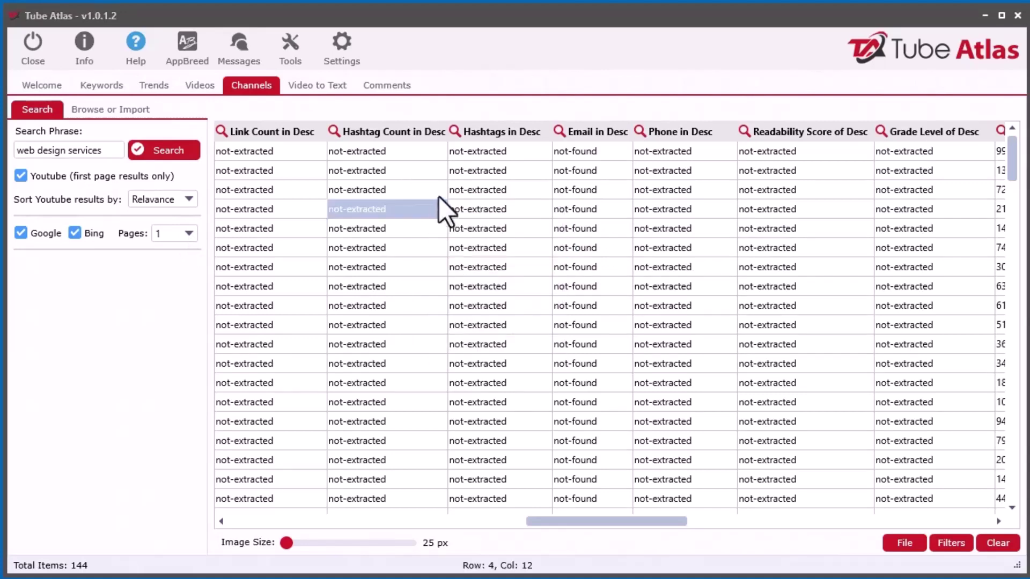
{"action": "right_click", "coordinate": [414, 207]}
{"action": "mouse_move", "coordinate": [510, 218]}
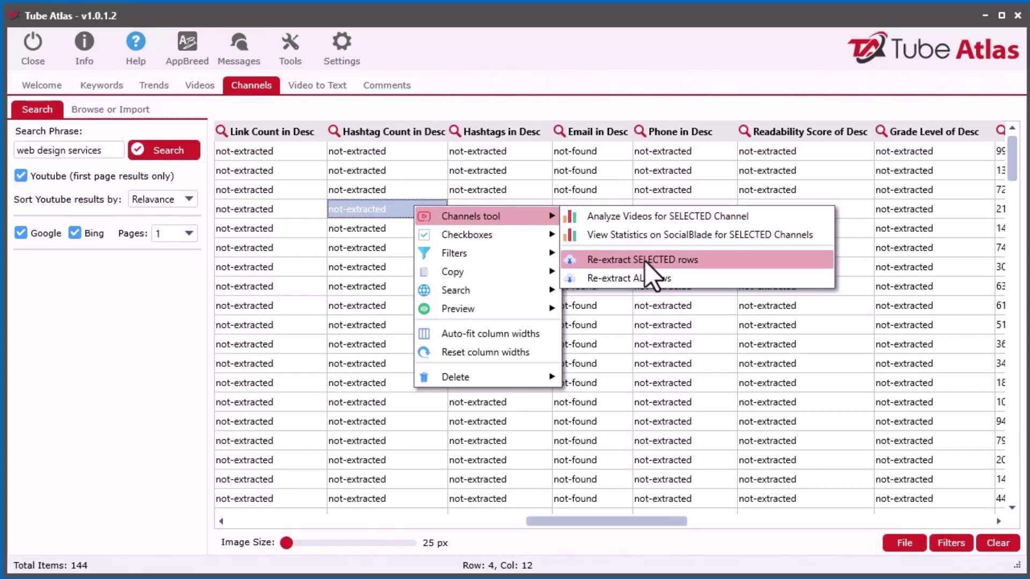
{"action": "left_click", "coordinate": [359, 205]}
{"action": "left_click", "coordinate": [377, 231]}
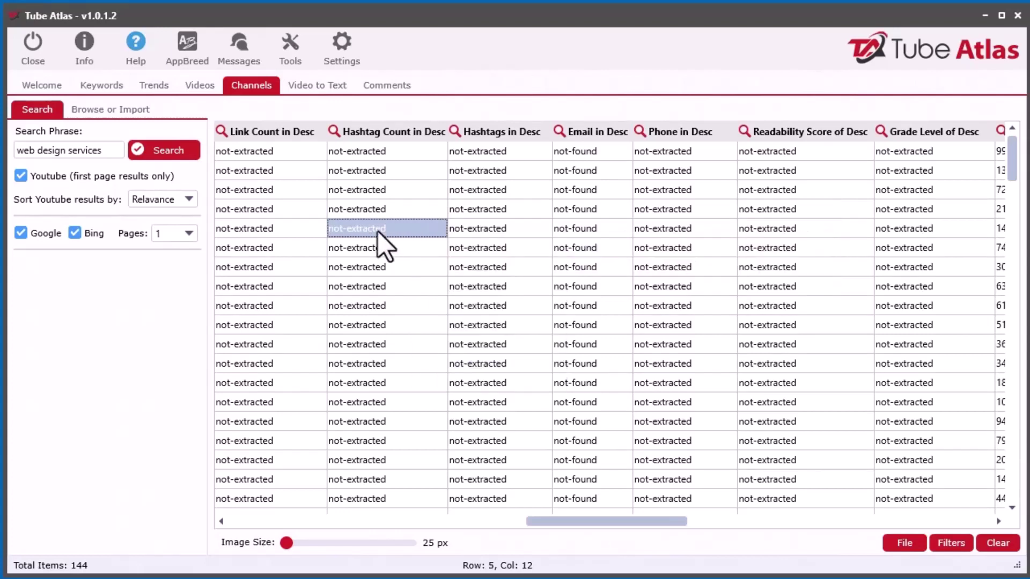
{"action": "left_click", "coordinate": [386, 217], "text": "ctrl"}
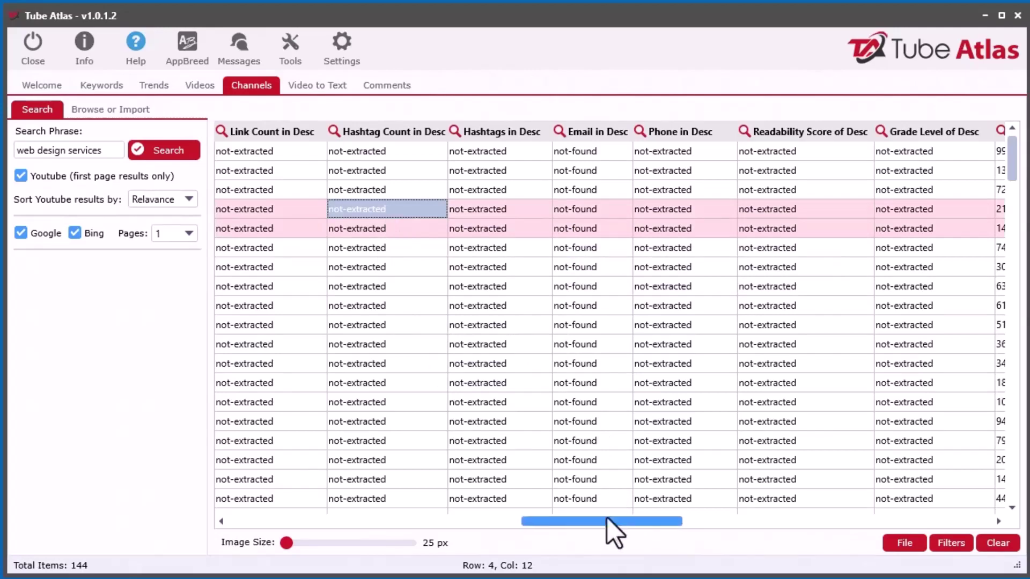
{"action": "left_click_drag", "start_coordinate": [607, 519], "coordinate": [231, 519]}
{"action": "left_click", "coordinate": [218, 210]}
{"action": "left_click", "coordinate": [221, 230]}
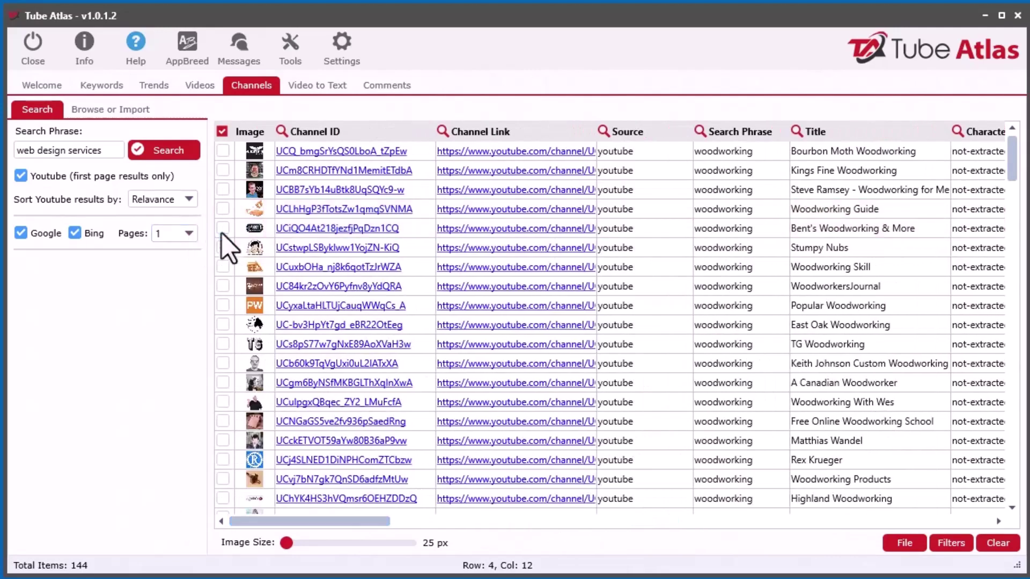
{"action": "left_click_drag", "start_coordinate": [374, 520], "coordinate": [674, 535]}
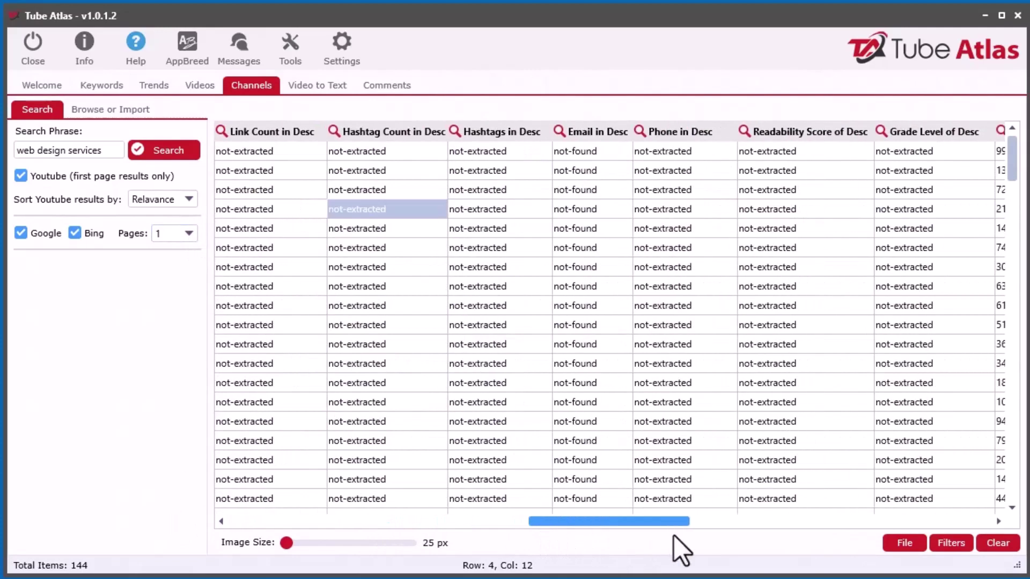
- Re-extract description data for all 144 channel rows until the status shows Done
{"action": "right_click", "coordinate": [539, 191]}
{"action": "mouse_move", "coordinate": [645, 198]}
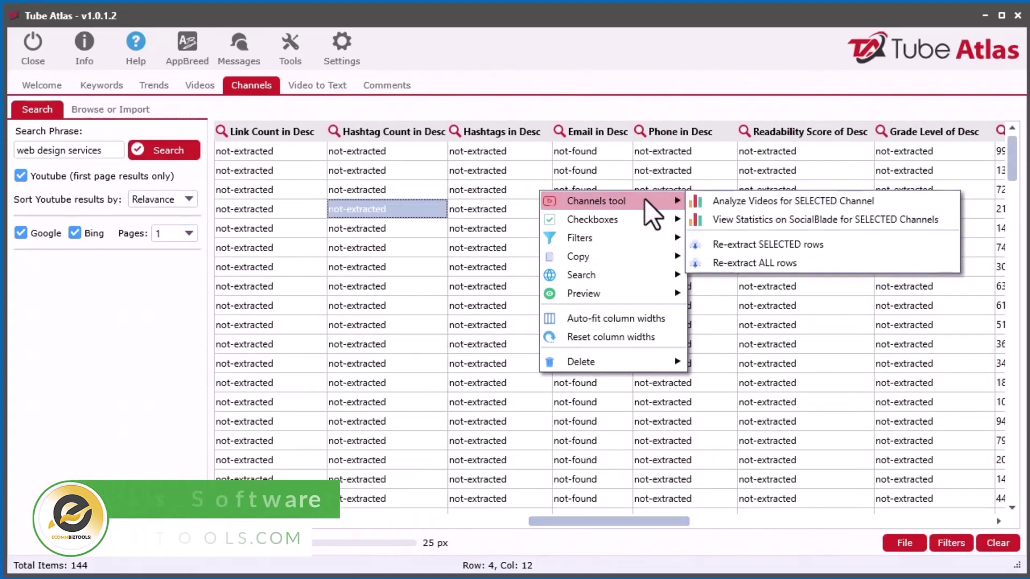
{"action": "left_click", "coordinate": [764, 263]}
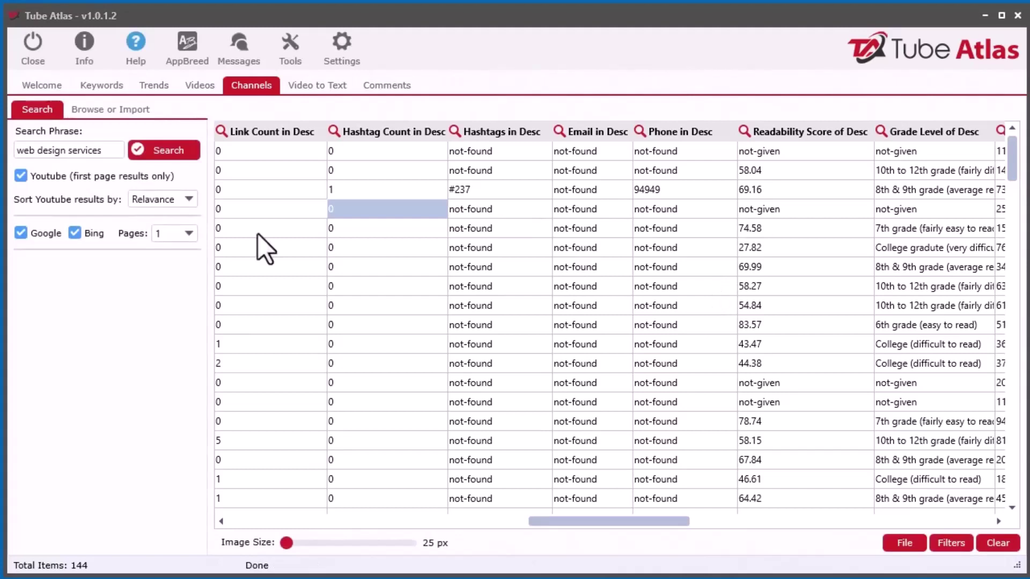
{"action": "left_click_drag", "start_coordinate": [1007, 183], "coordinate": [207, 127]}
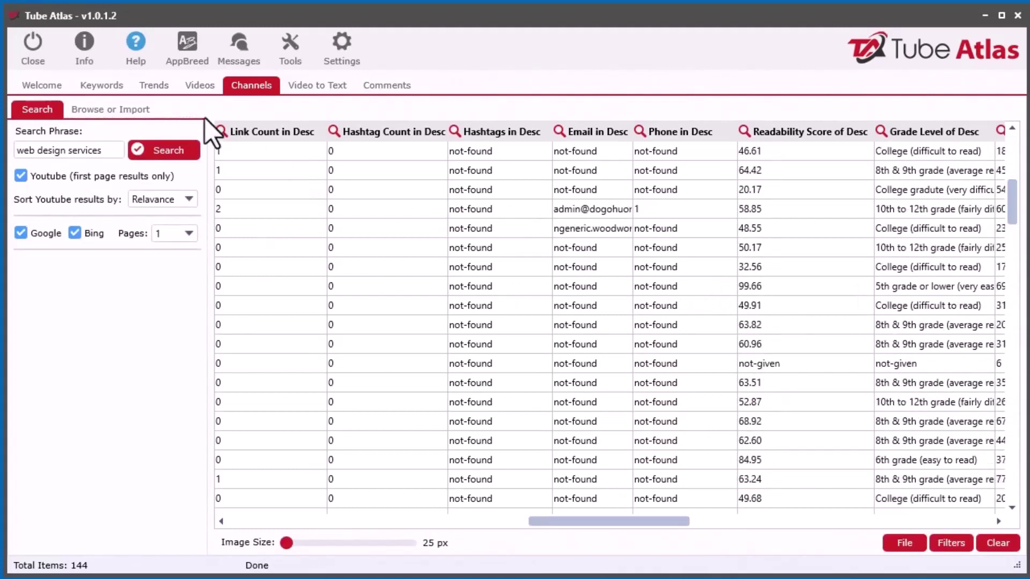
- Clear the Videos table and load the saved videos project file into it
{"action": "left_click", "coordinate": [200, 85]}
{"action": "left_click", "coordinate": [998, 542]}
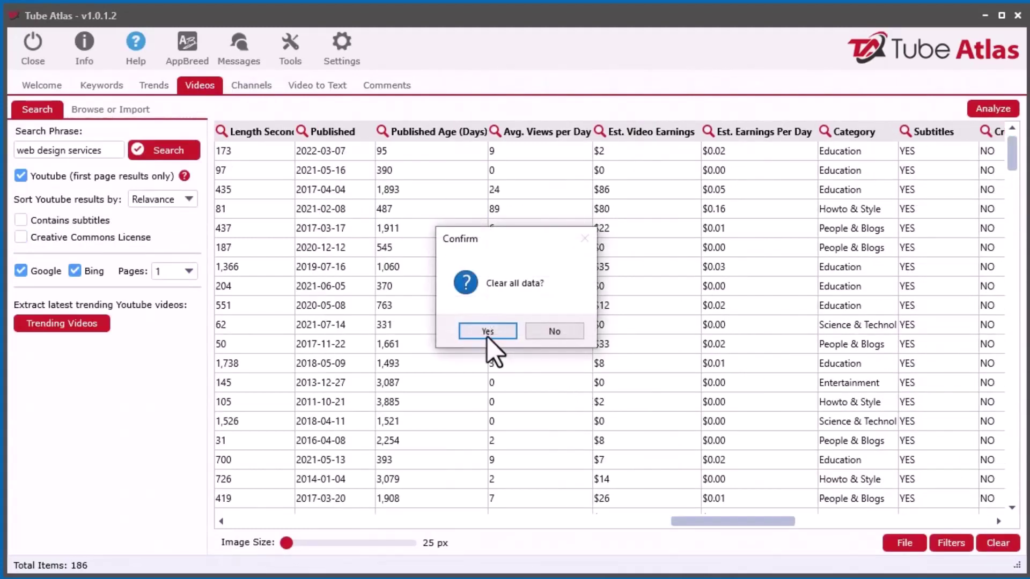
{"action": "left_click", "coordinate": [487, 336]}
{"action": "left_click", "coordinate": [905, 543]}
{"action": "left_click", "coordinate": [908, 553]}
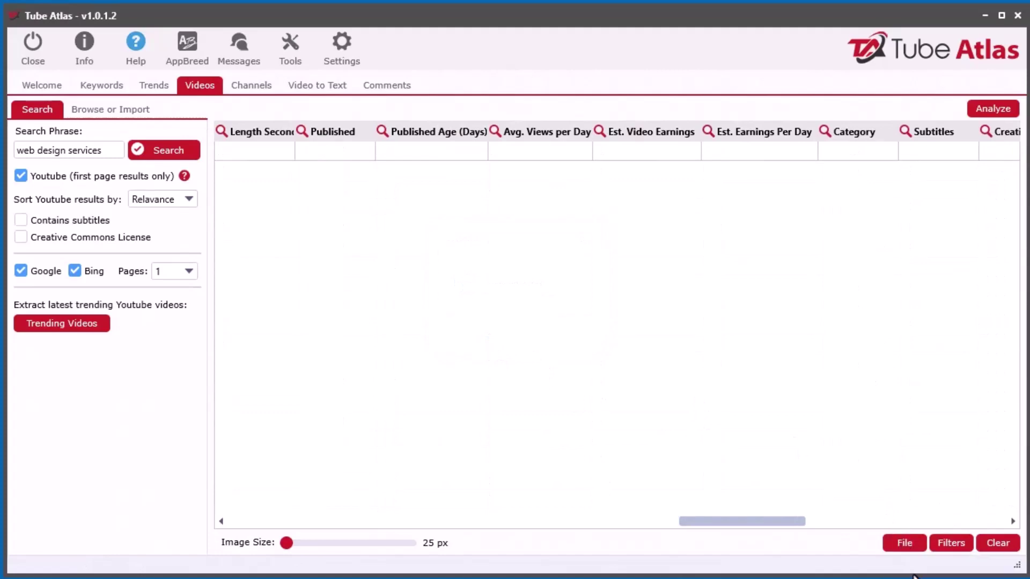
{"action": "double_click", "coordinate": [565, 333]}
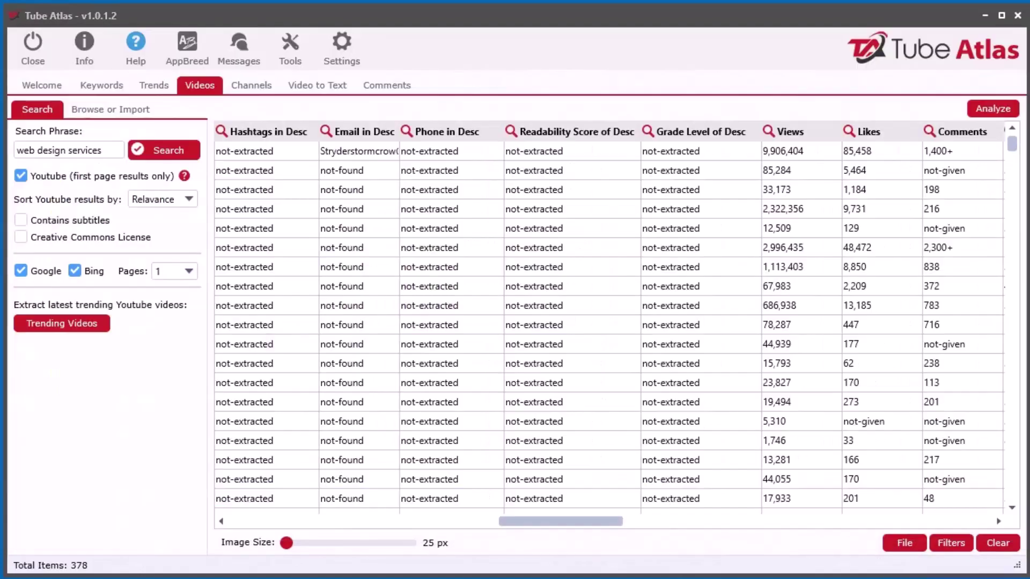
{"action": "left_click_drag", "start_coordinate": [577, 511], "coordinate": [536, 508]}
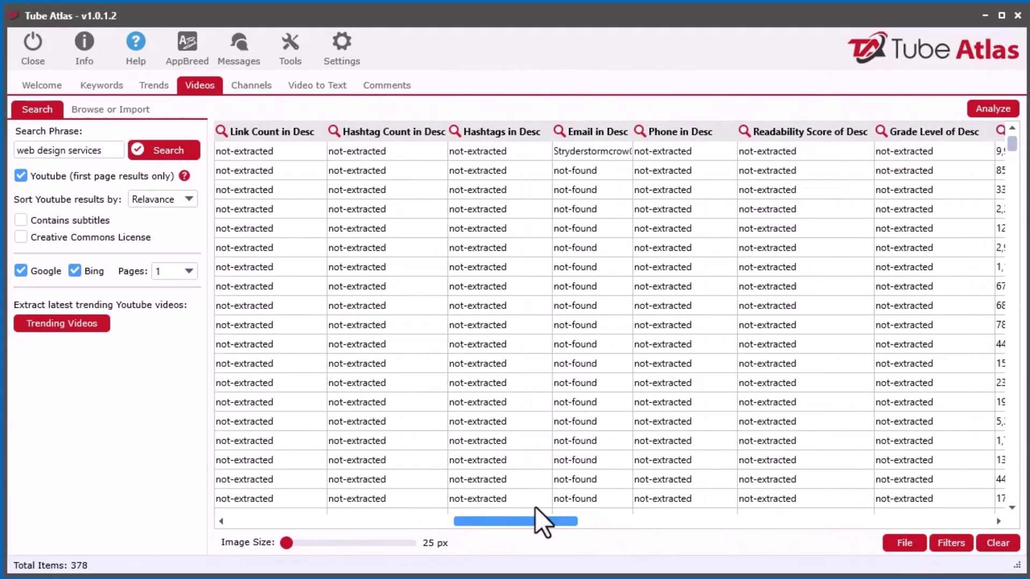
- Re-extract all video descriptions, stopping after the first 10 rows, then return to Channels
{"action": "right_click", "coordinate": [426, 194]}
{"action": "mouse_move", "coordinate": [528, 207]}
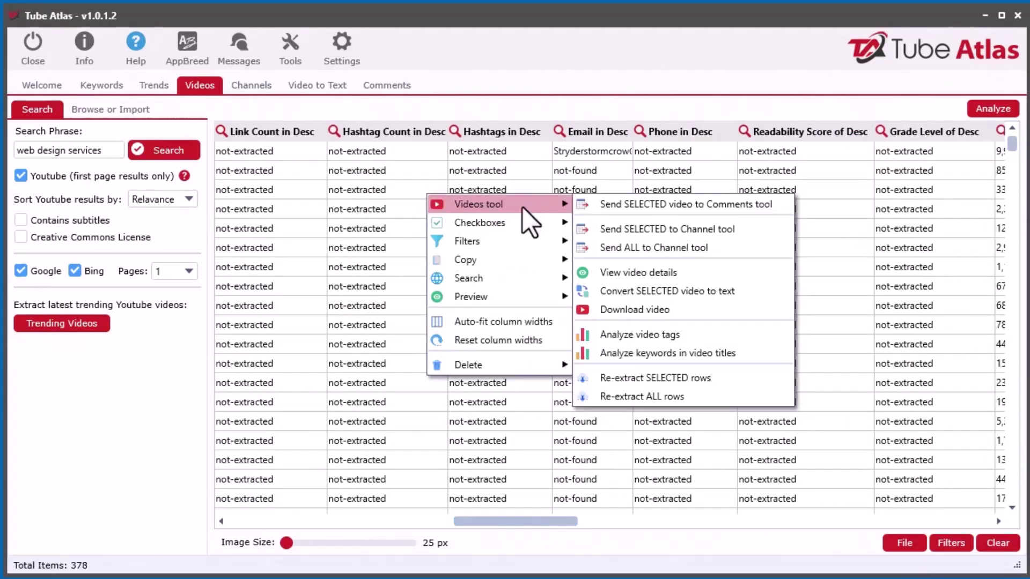
{"action": "left_click", "coordinate": [673, 399]}
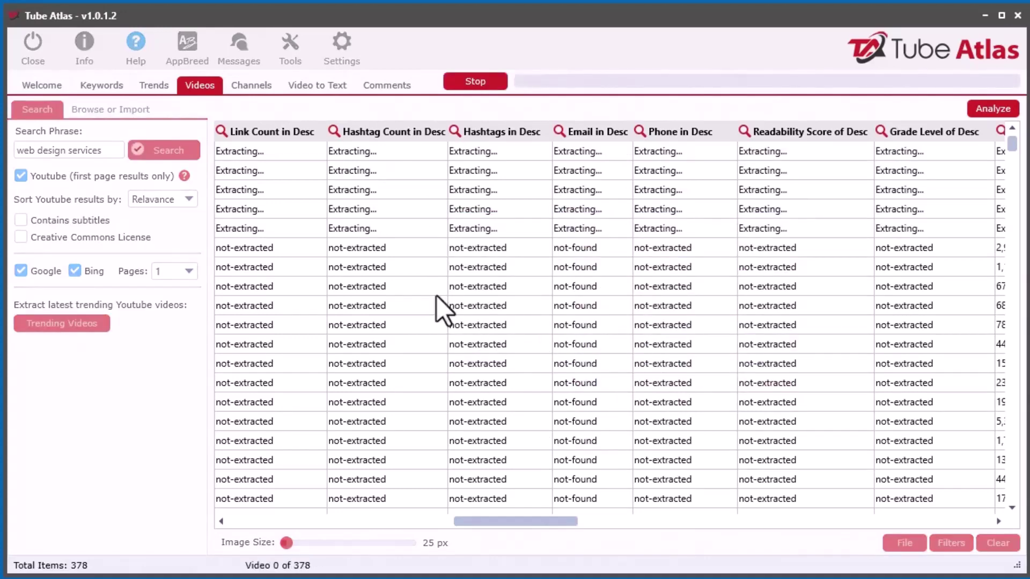
{"action": "left_click", "coordinate": [477, 82]}
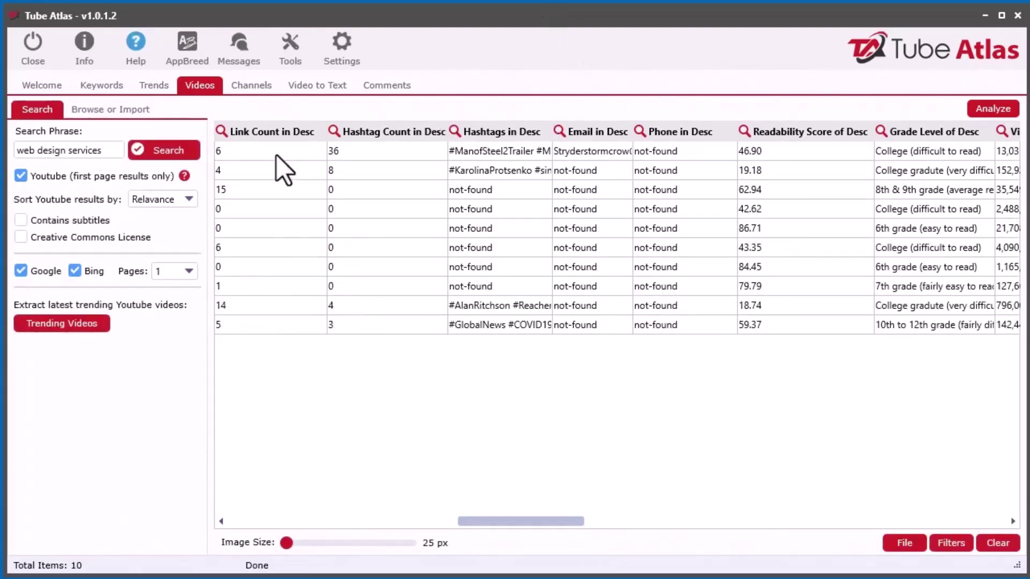
{"action": "left_click", "coordinate": [319, 87]}
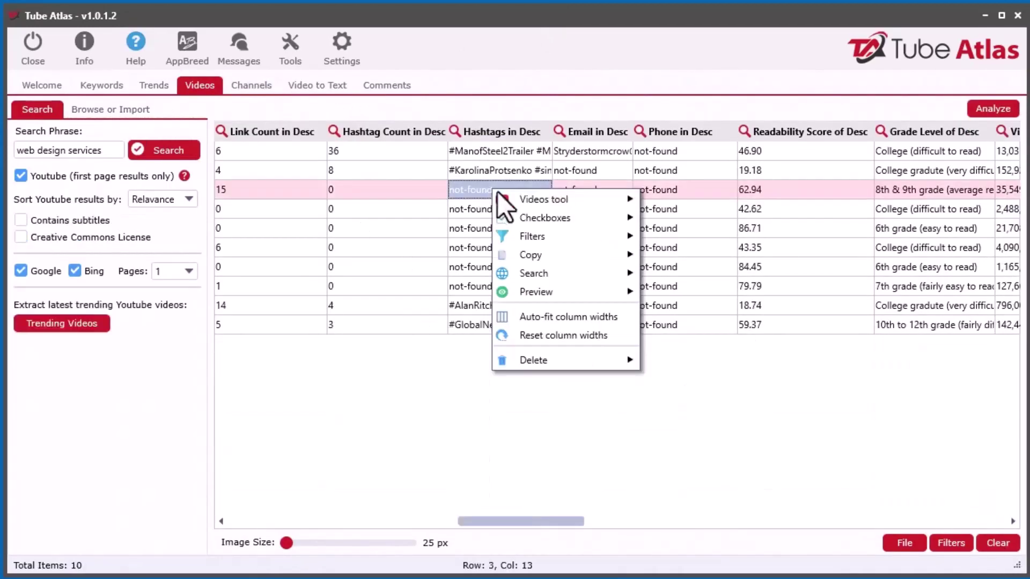
- Convert the selected video to a 2,796-word auto-punctuated transcript scoring 92.26 readability
{"action": "mouse_move", "coordinate": [554, 207]}
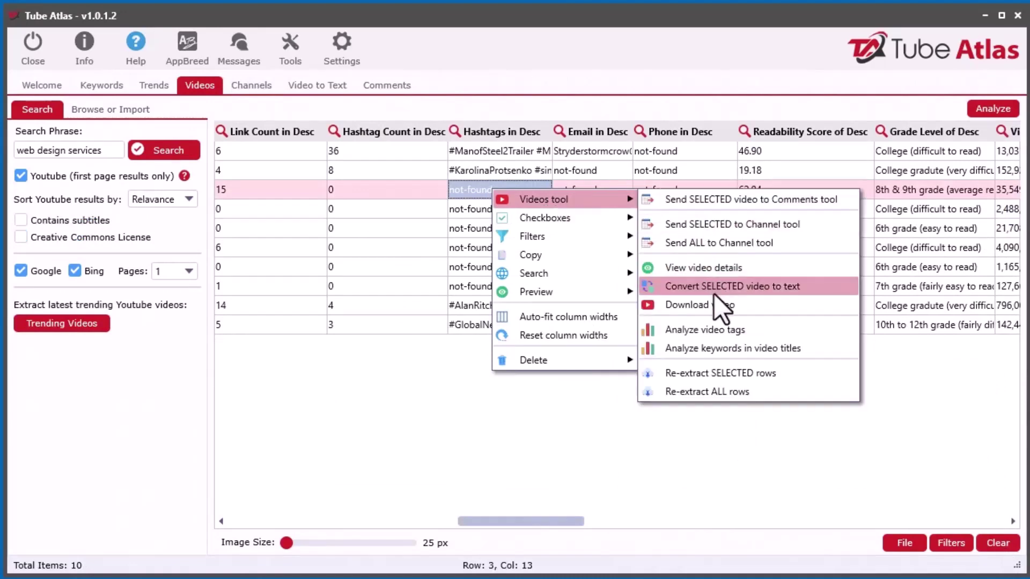
{"action": "left_click", "coordinate": [726, 286]}
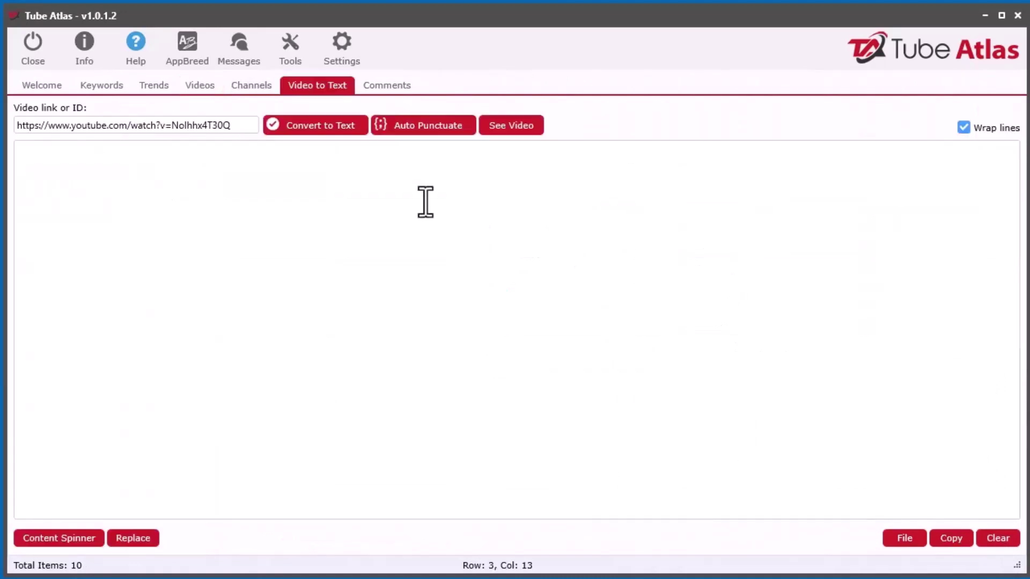
{"action": "left_click", "coordinate": [319, 129]}
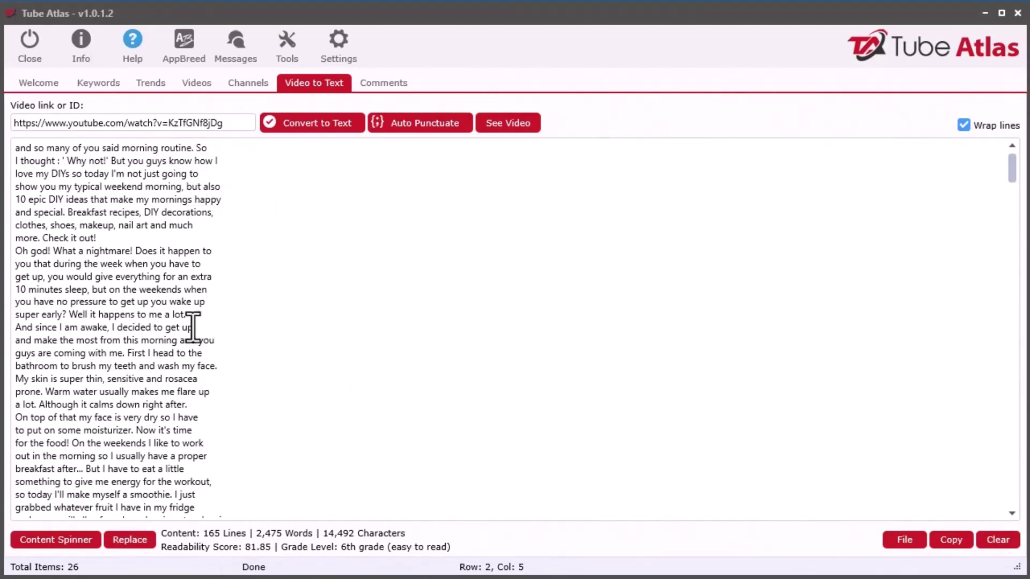
{"action": "left_click", "coordinate": [424, 126]}
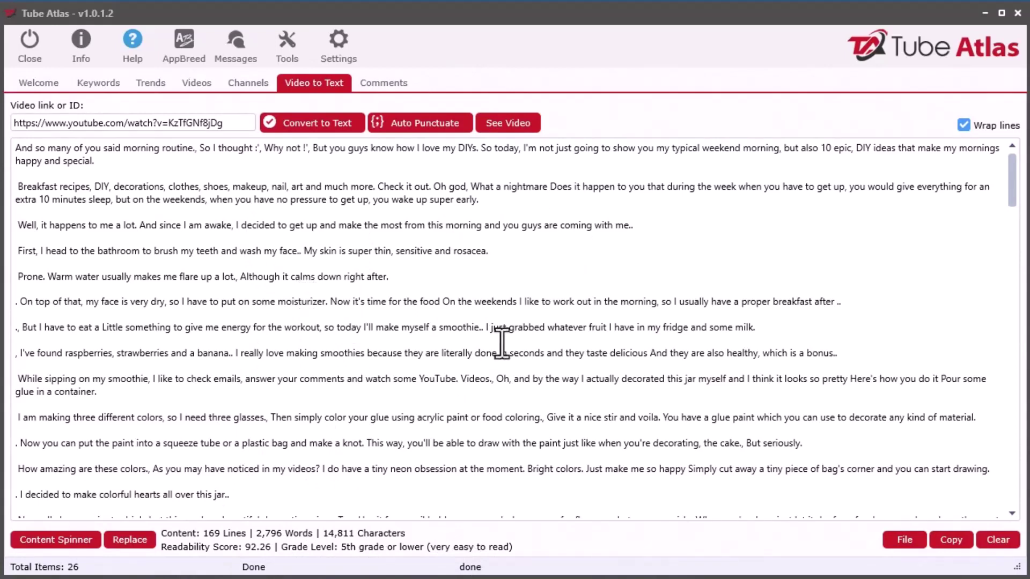
- In the sneak-candy video's description, replace all 'the' with 'awesome' and move Video Details aside
{"action": "left_click", "coordinate": [188, 84]}
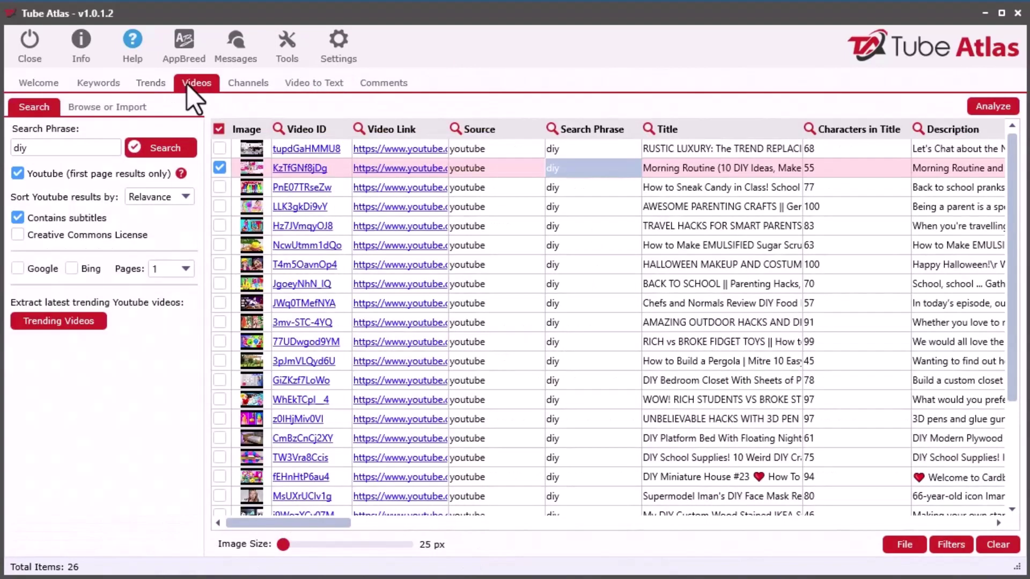
{"action": "double_click", "coordinate": [251, 188]}
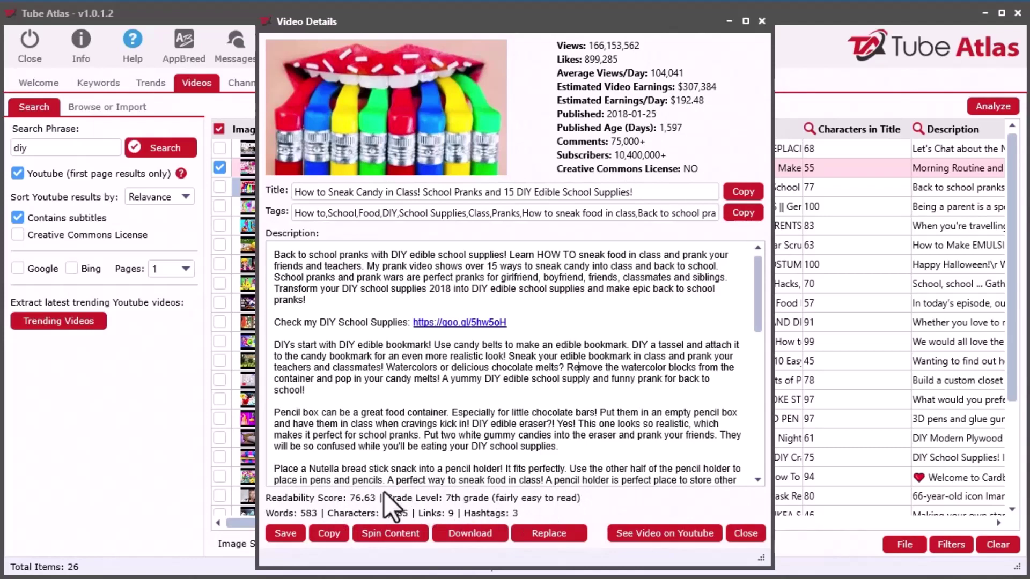
{"action": "left_click", "coordinate": [531, 536]}
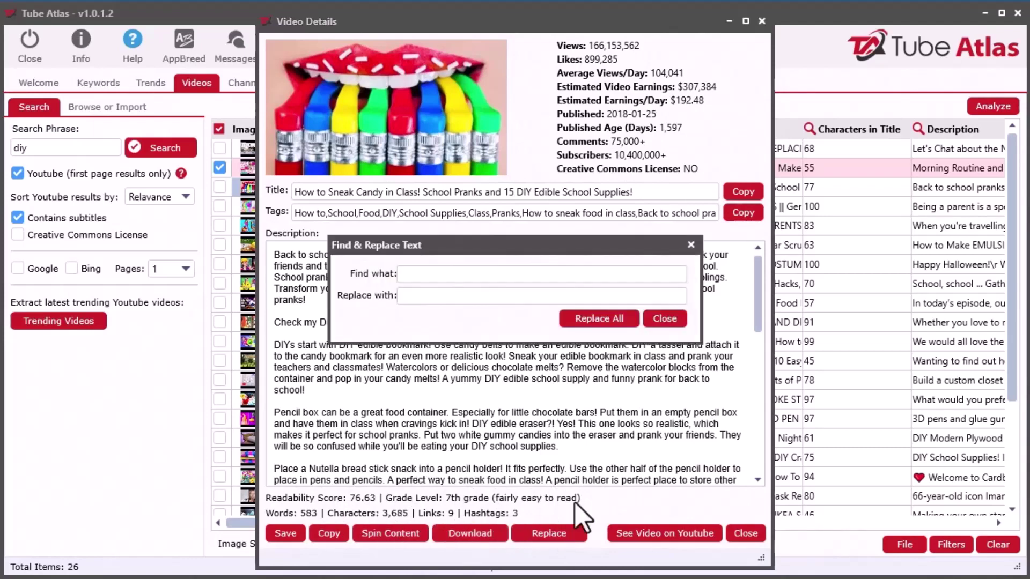
{"action": "left_click", "coordinate": [456, 278]}
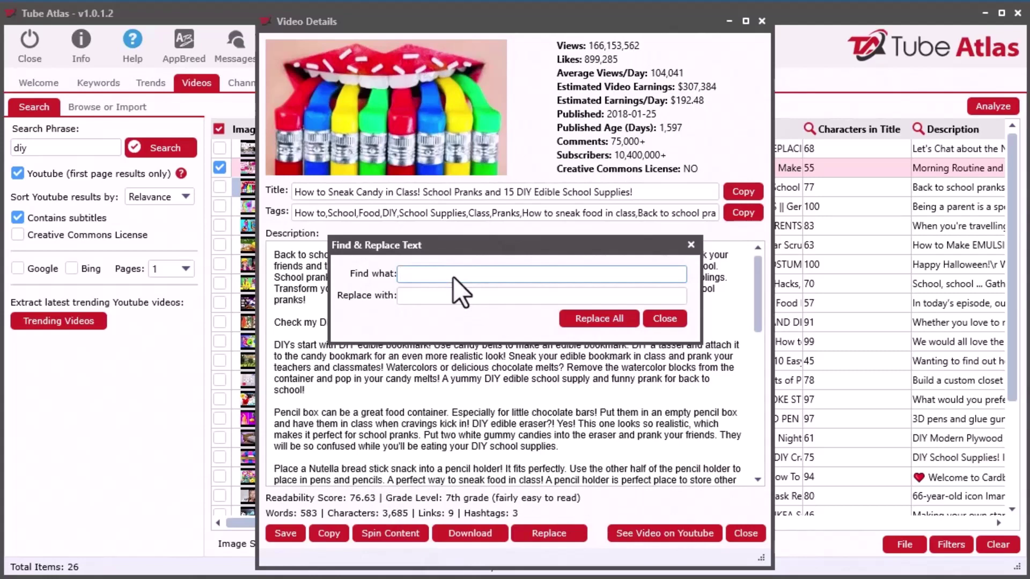
{"action": "type", "text": "the"}
{"action": "left_click", "coordinate": [466, 295]}
{"action": "type", "text": "awesome"}
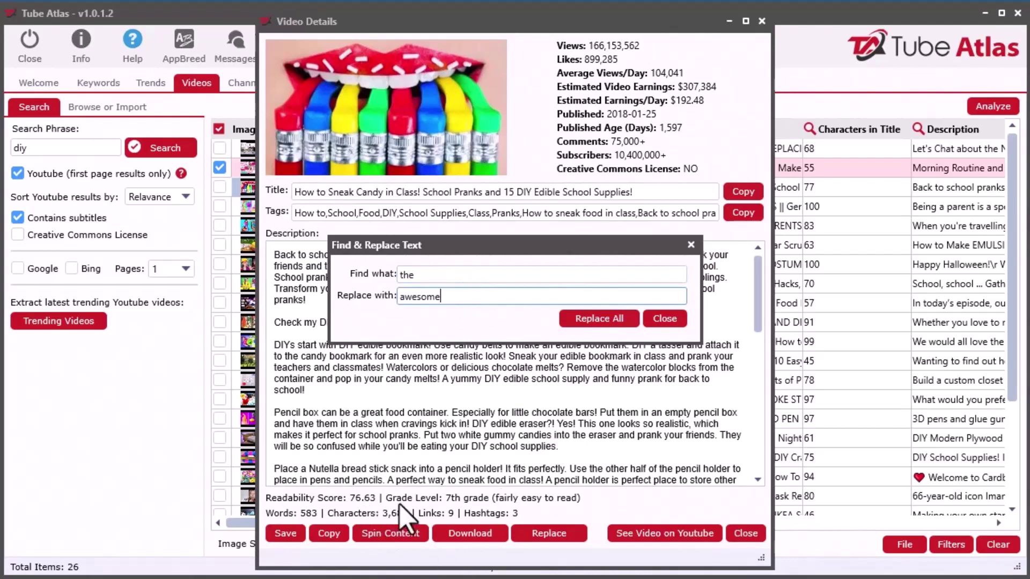
{"action": "left_click", "coordinate": [611, 322]}
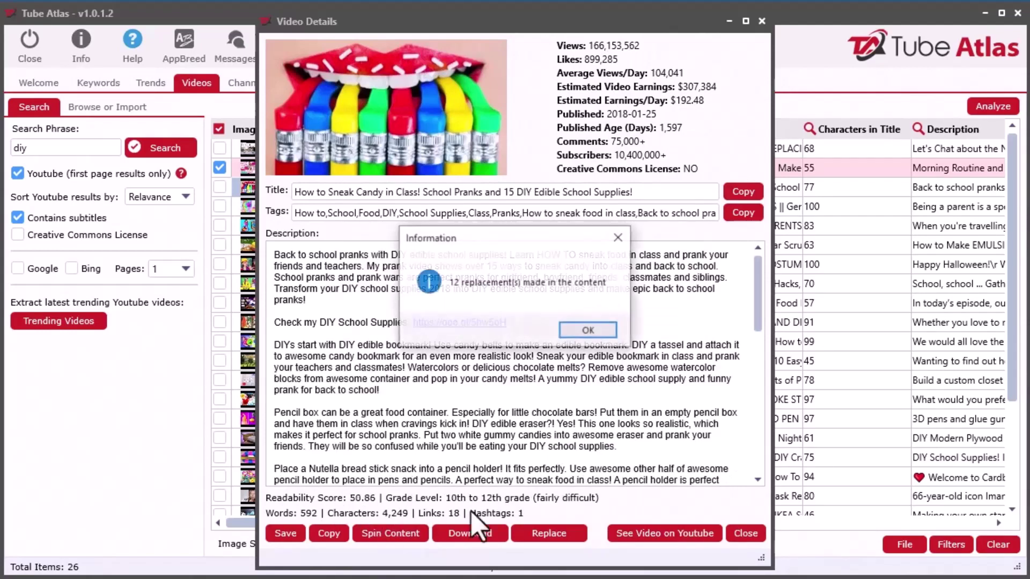
{"action": "left_click", "coordinate": [590, 327]}
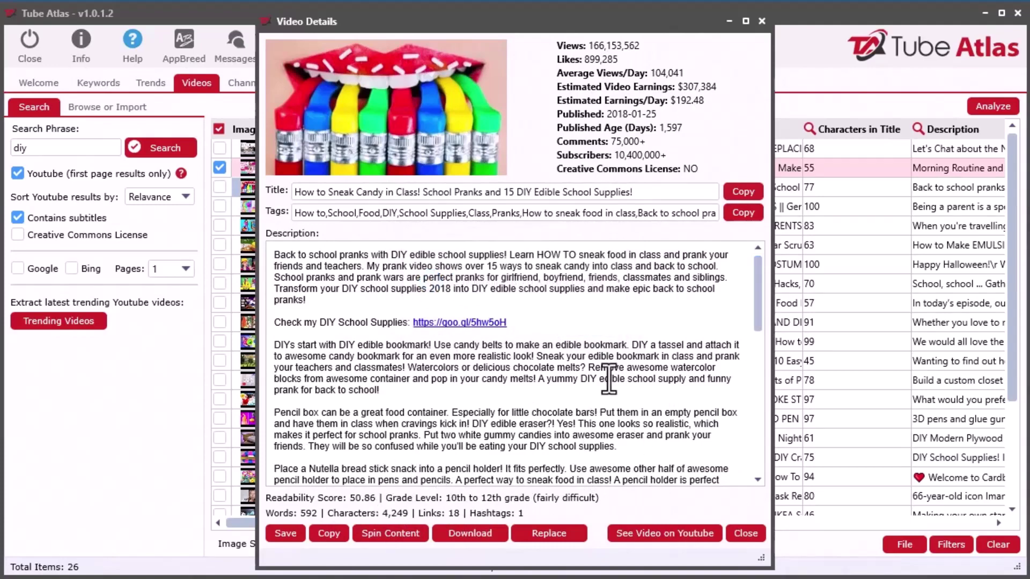
{"action": "left_click_drag", "start_coordinate": [510, 18], "coordinate": [653, 19]}
- Review details of the parenting crafts, travel hacks, sugar scrub and Halloween makeup videos
{"action": "left_click", "coordinate": [249, 206]}
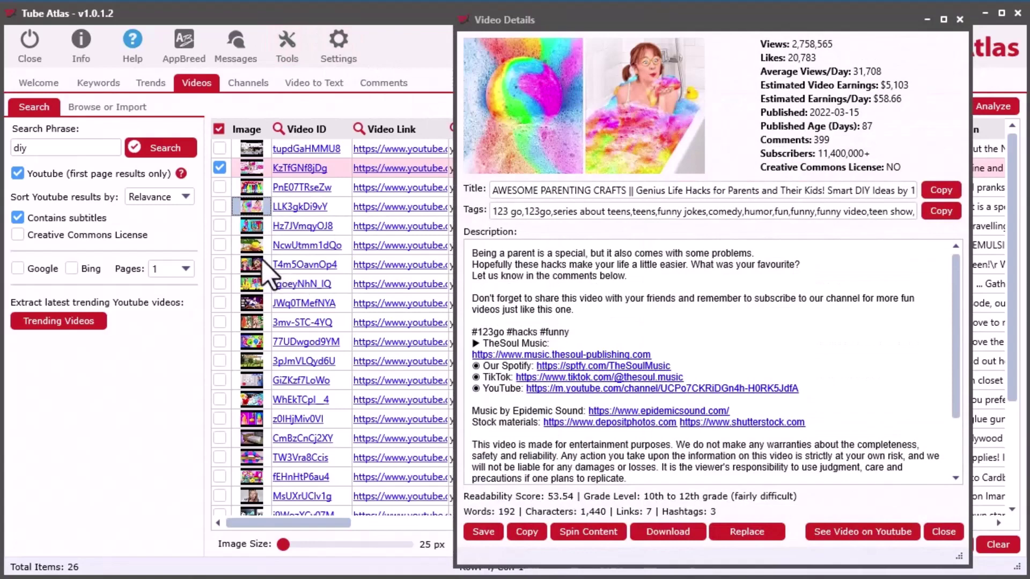
{"action": "left_click", "coordinate": [250, 230]}
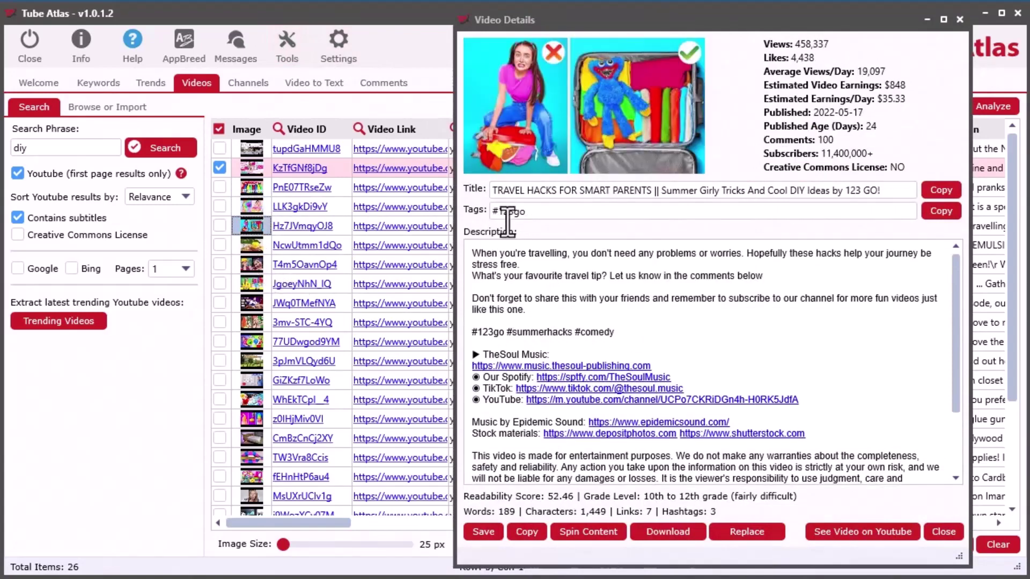
{"action": "left_click", "coordinate": [248, 248]}
{"action": "left_click", "coordinate": [250, 266]}
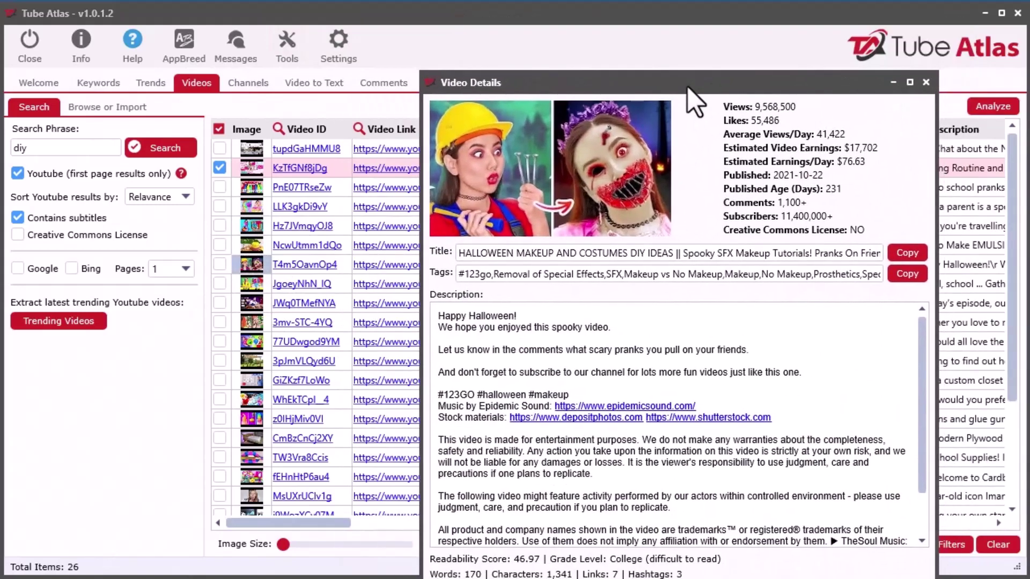
{"action": "key", "text": "Escape"}
- Review the DIY food kits, outdoor hacks and fidget toys videos, then close Video Details
{"action": "left_click", "coordinate": [253, 303]}
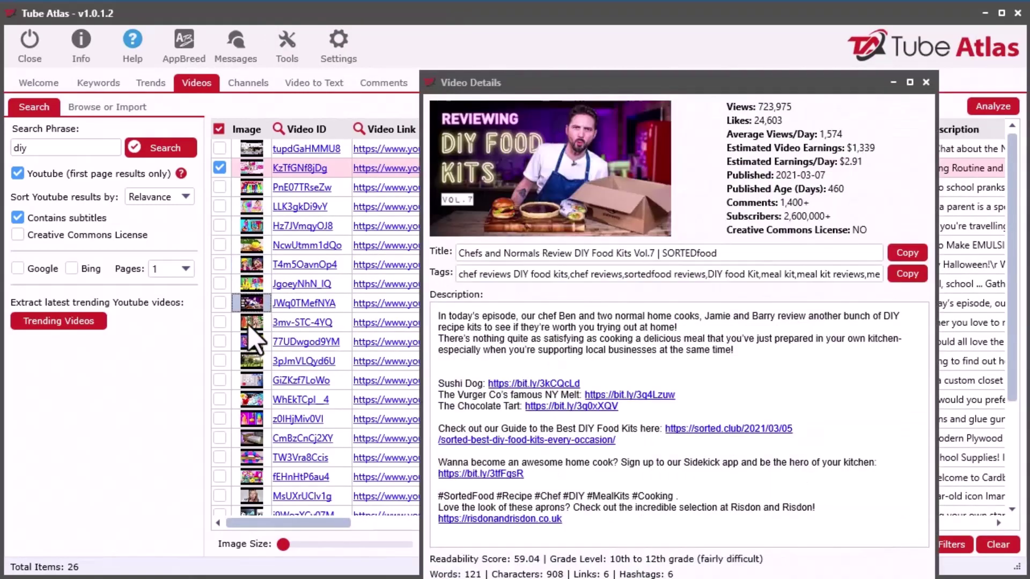
{"action": "left_click", "coordinate": [251, 323]}
{"action": "left_click", "coordinate": [251, 342]}
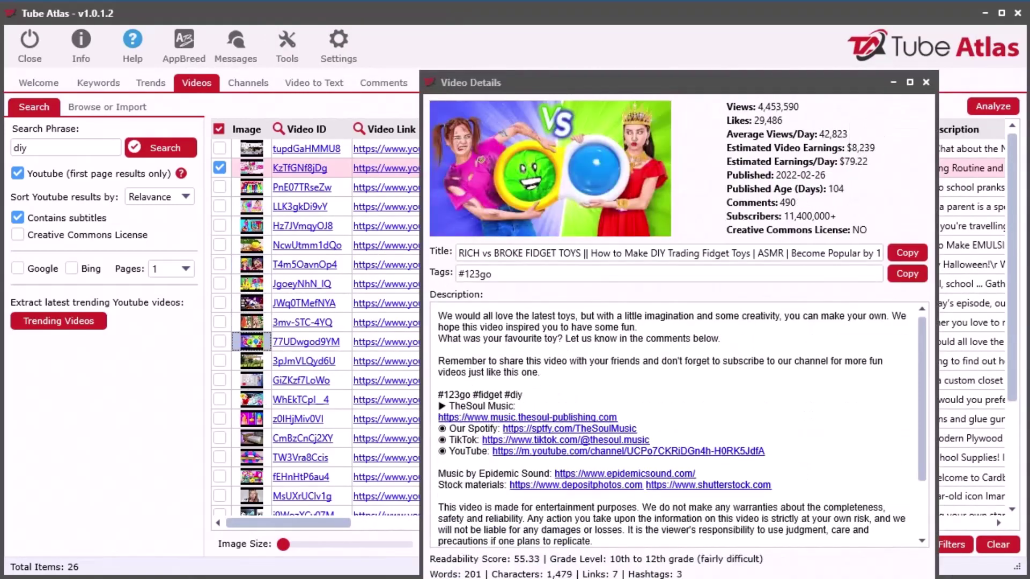
{"action": "key", "text": "Escape"}
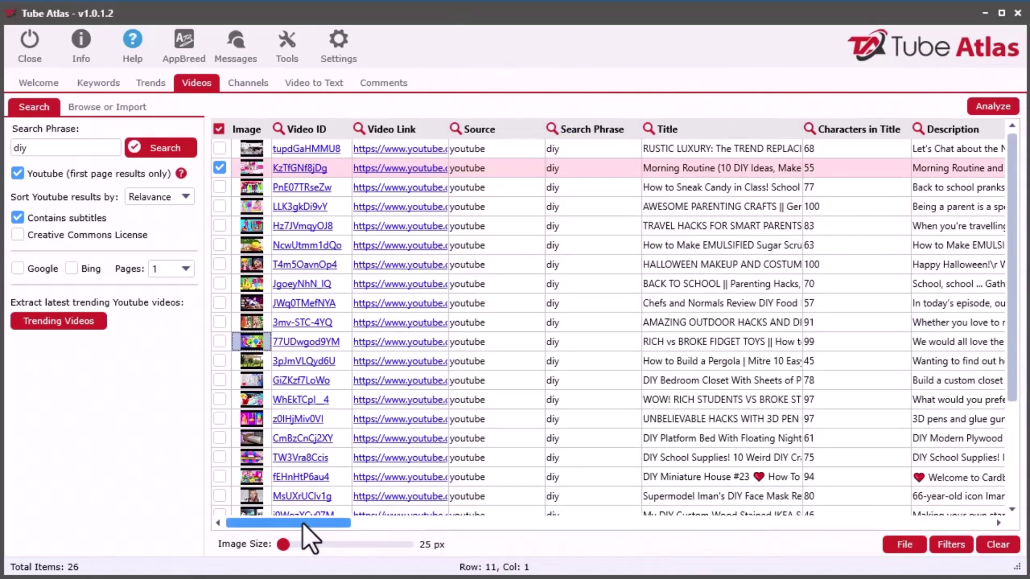
- Sort the 26 'diy' videos by Views descending and inspect the top video's grade level
{"action": "left_click_drag", "start_coordinate": [304, 523], "coordinate": [491, 532]}
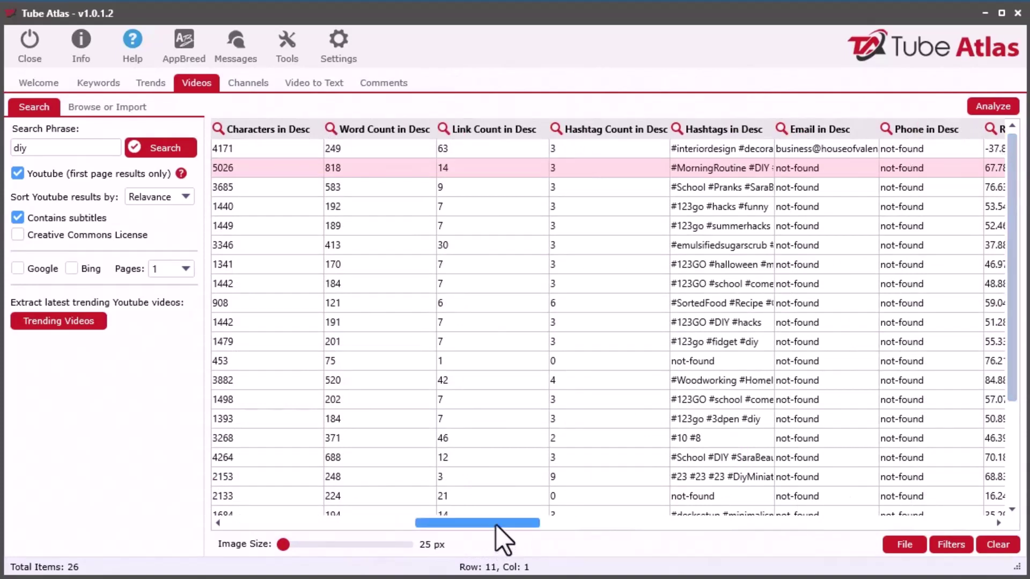
{"action": "left_click_drag", "start_coordinate": [495, 526], "coordinate": [616, 523]}
{"action": "left_click", "coordinate": [621, 130]}
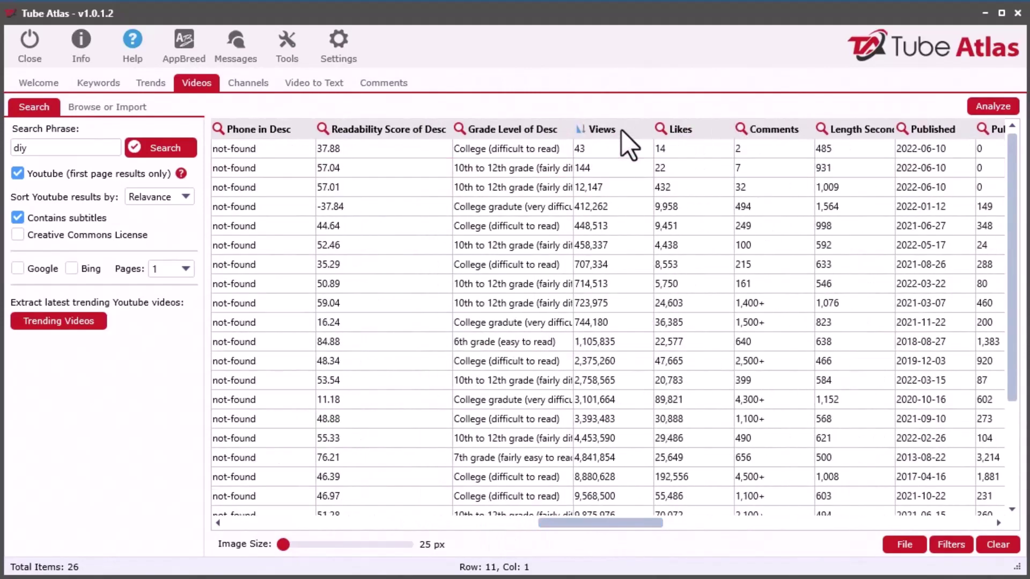
{"action": "left_click", "coordinate": [621, 130]}
{"action": "double_click", "coordinate": [512, 152]}
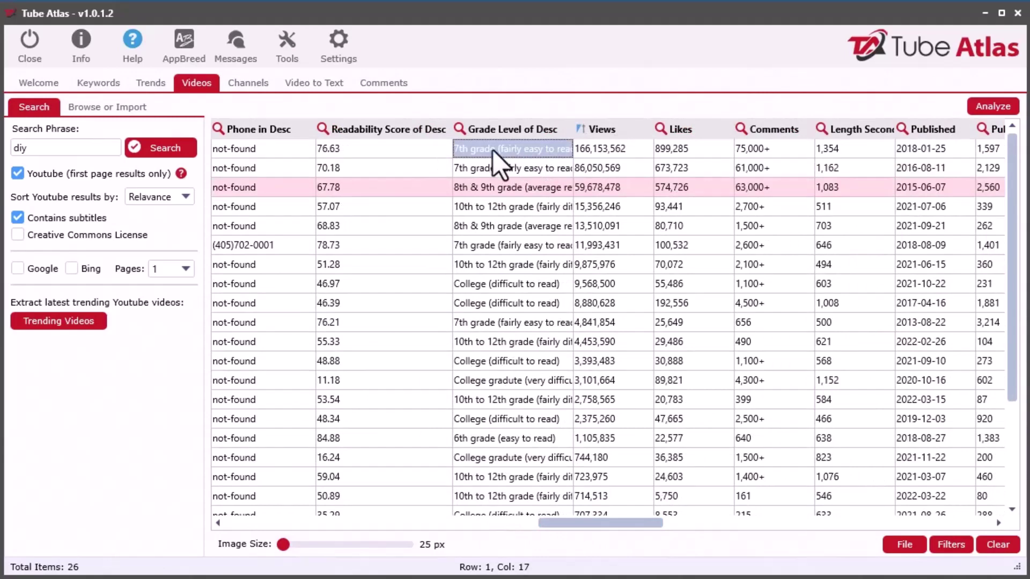
{"action": "double_click", "coordinate": [619, 149]}
{"action": "double_click", "coordinate": [459, 154]}
{"action": "left_click_drag", "start_coordinate": [621, 523], "coordinate": [566, 523]}
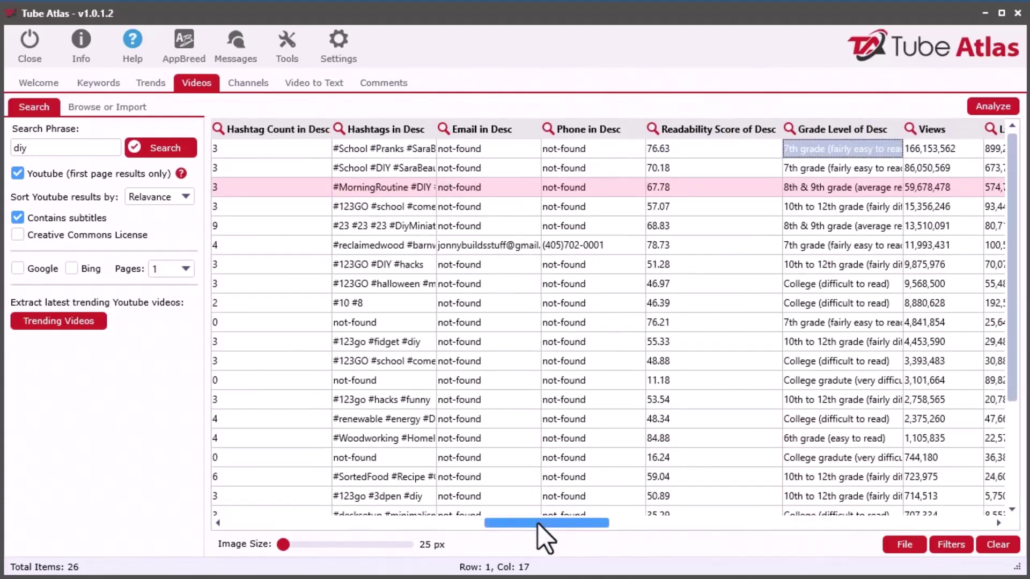
{"action": "left_click_drag", "start_coordinate": [539, 524], "coordinate": [517, 523]}
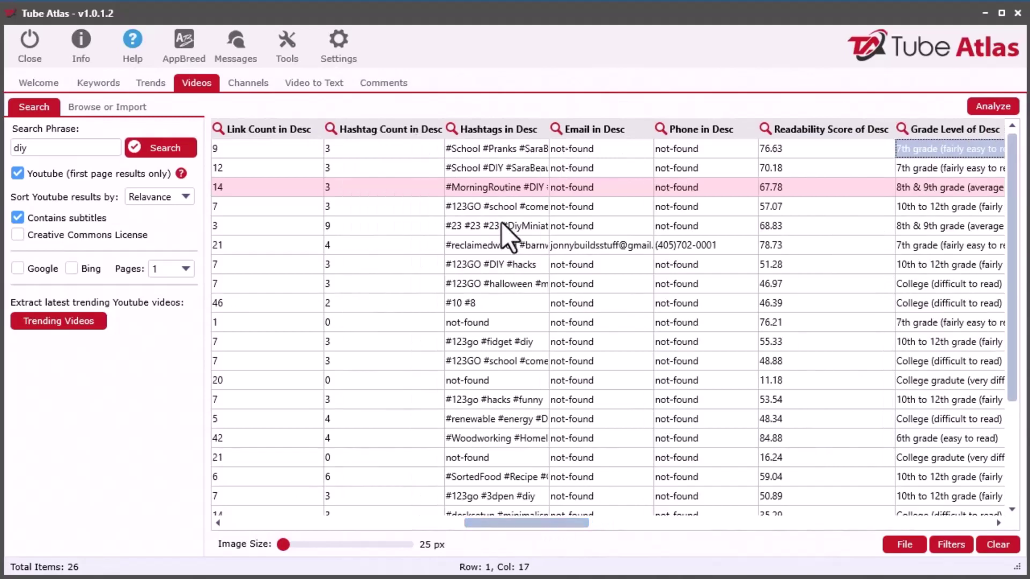
- Use Copy ALL hashtags to copy every 'diy' video's description hashtags to the clipboard
{"action": "right_click", "coordinate": [471, 259]}
{"action": "mouse_move", "coordinate": [532, 323]}
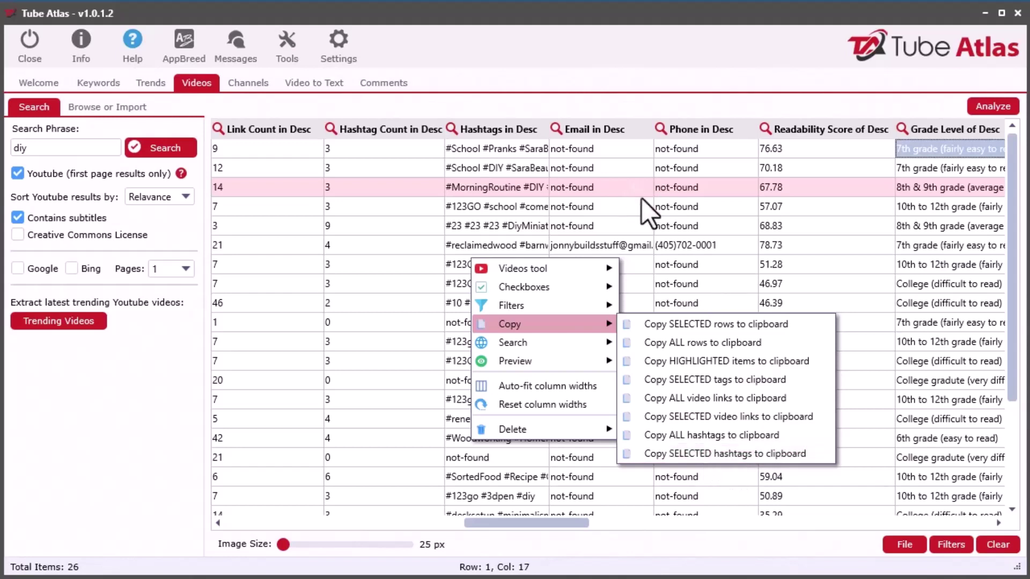
{"action": "left_click", "coordinate": [735, 435]}
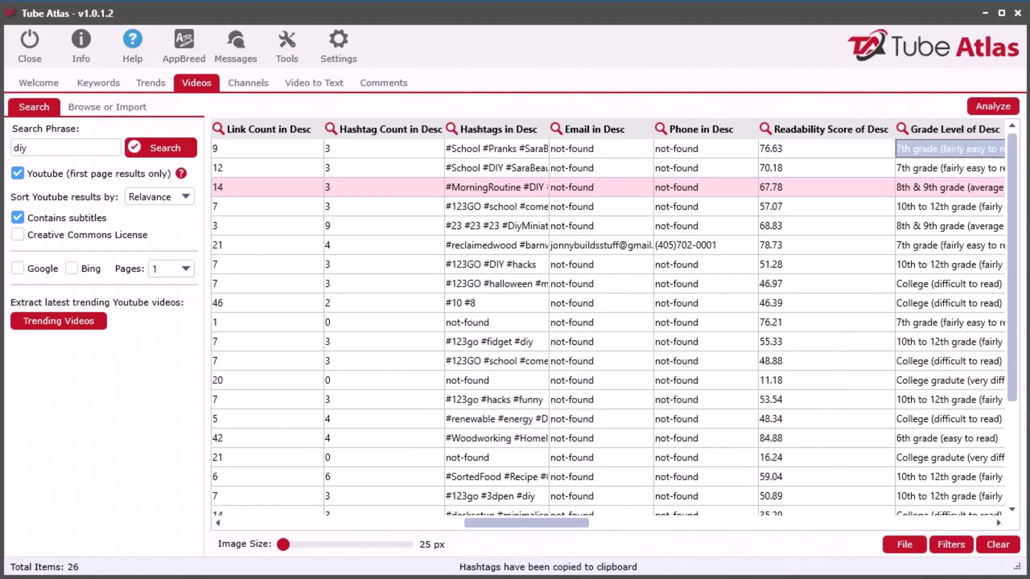
- Paste the copied hashtags on a new line below the release notes in Notepad
{"action": "key", "text": "alt+Tab"}
{"action": "left_click", "coordinate": [454, 272]}
{"action": "key", "text": "Return"}
{"action": "key", "text": "Return"}
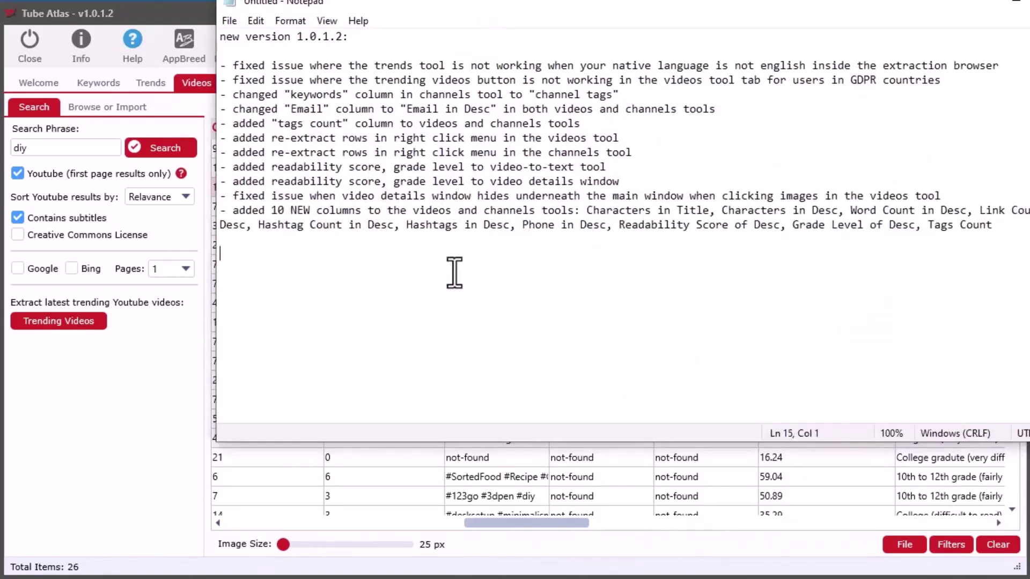
{"action": "key", "text": "ctrl+v"}
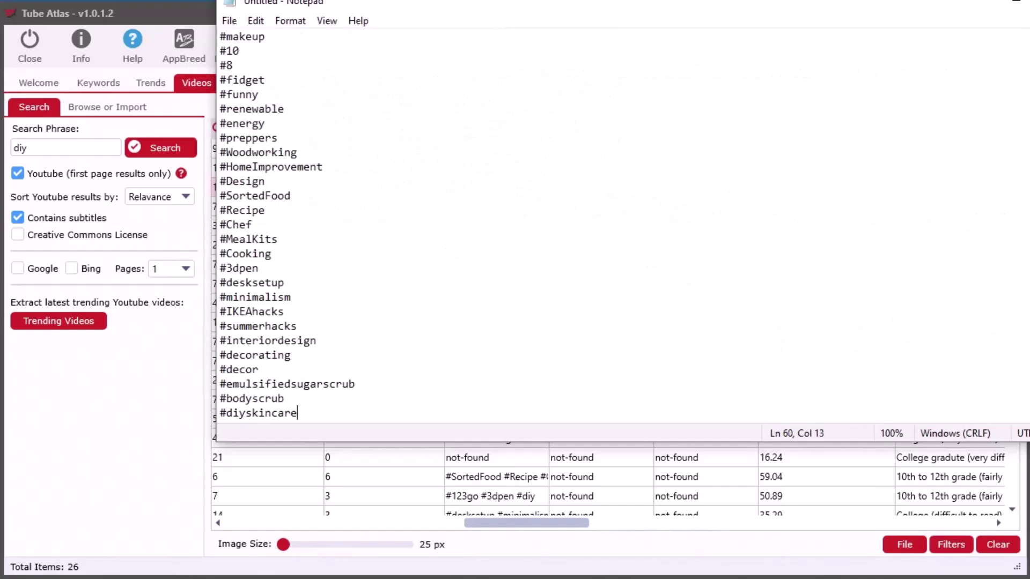
{"action": "scroll", "coordinate": [622, 226], "scroll_direction": "up", "scroll_amount": 10}
{"action": "scroll", "coordinate": [333, 349], "scroll_direction": "down", "scroll_amount": 10}
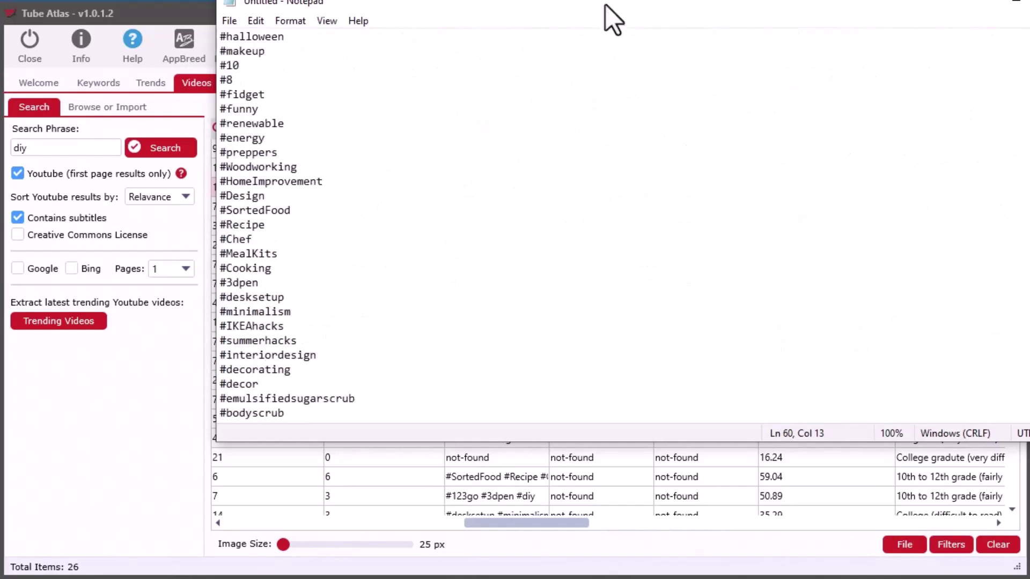
- Move the Notepad window aside and switch back and forth with Tube Atlas
{"action": "left_click_drag", "start_coordinate": [609, 11], "coordinate": [480, 117]}
{"action": "scroll", "coordinate": [459, 483], "scroll_direction": "up", "scroll_amount": 7}
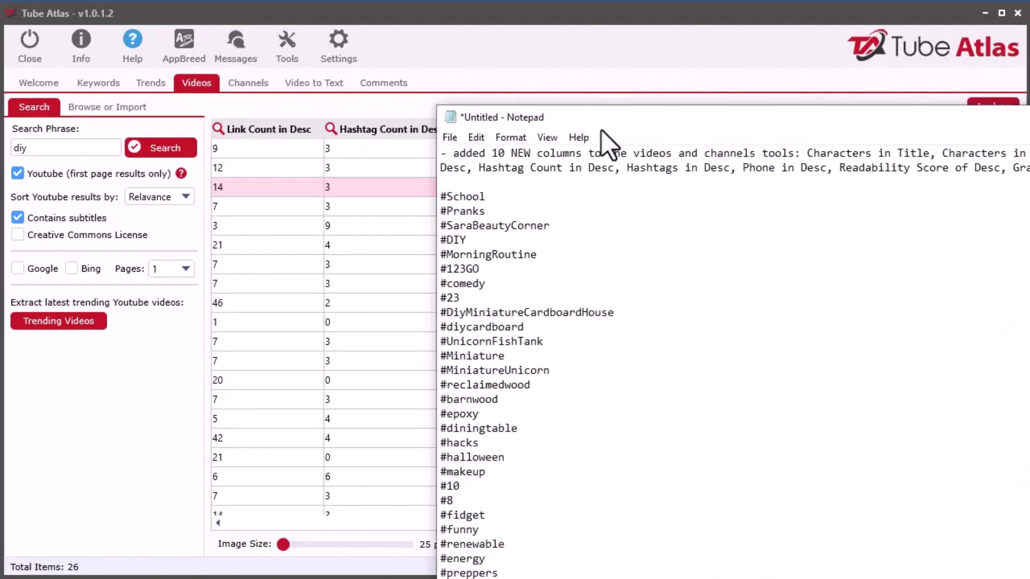
{"action": "left_click_drag", "start_coordinate": [601, 130], "coordinate": [1027, 180]}
{"action": "left_click", "coordinate": [466, 244]}
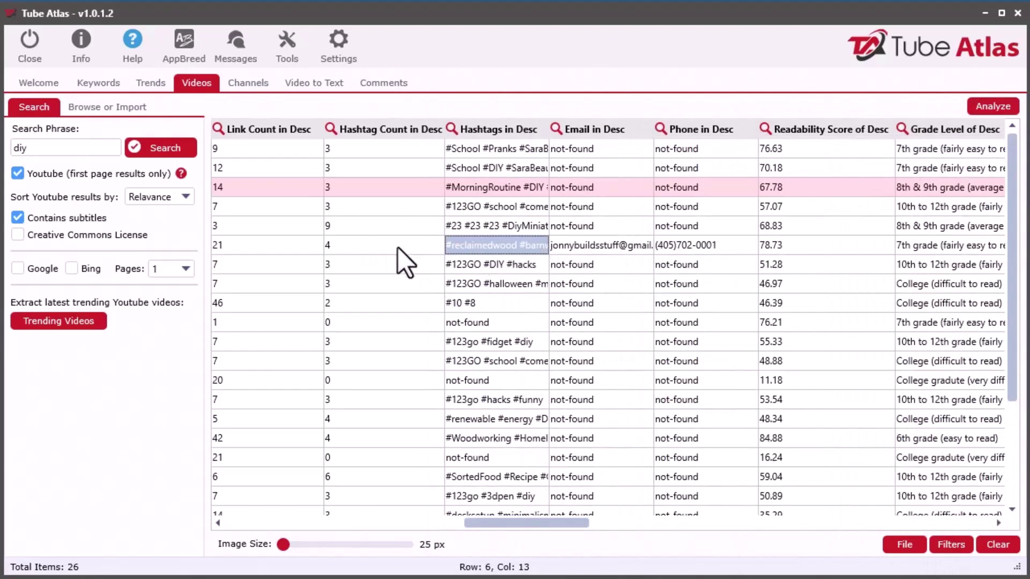
{"action": "key", "text": "alt+Tab"}
{"action": "left_click_drag", "start_coordinate": [998, 157], "coordinate": [386, 102]}
{"action": "scroll", "coordinate": [478, 494], "scroll_direction": "down", "scroll_amount": 4}
{"action": "scroll", "coordinate": [633, 155], "scroll_direction": "up", "scroll_amount": 5}
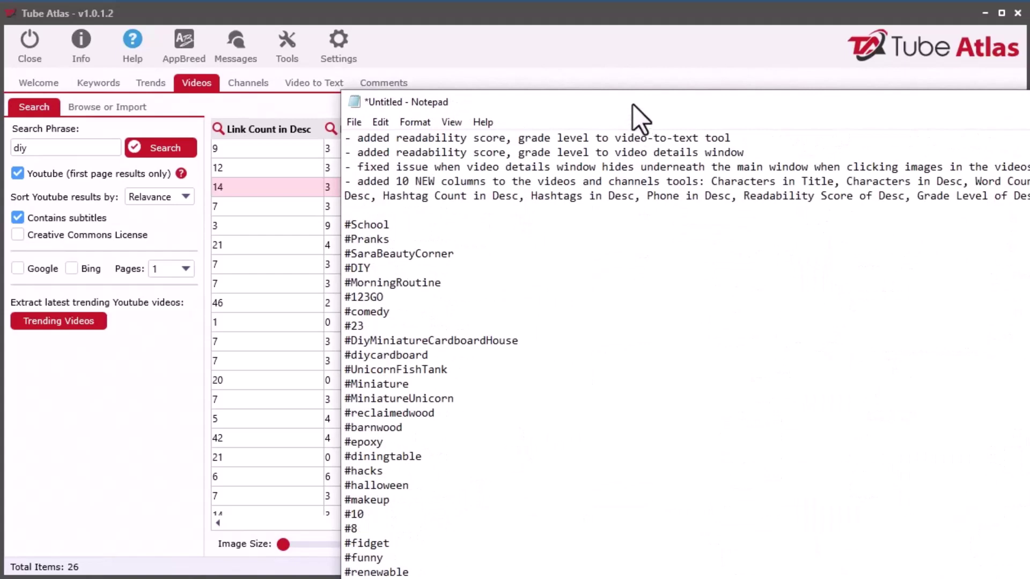
{"action": "key", "text": "alt+Tab"}
{"action": "left_click", "coordinate": [248, 83]}
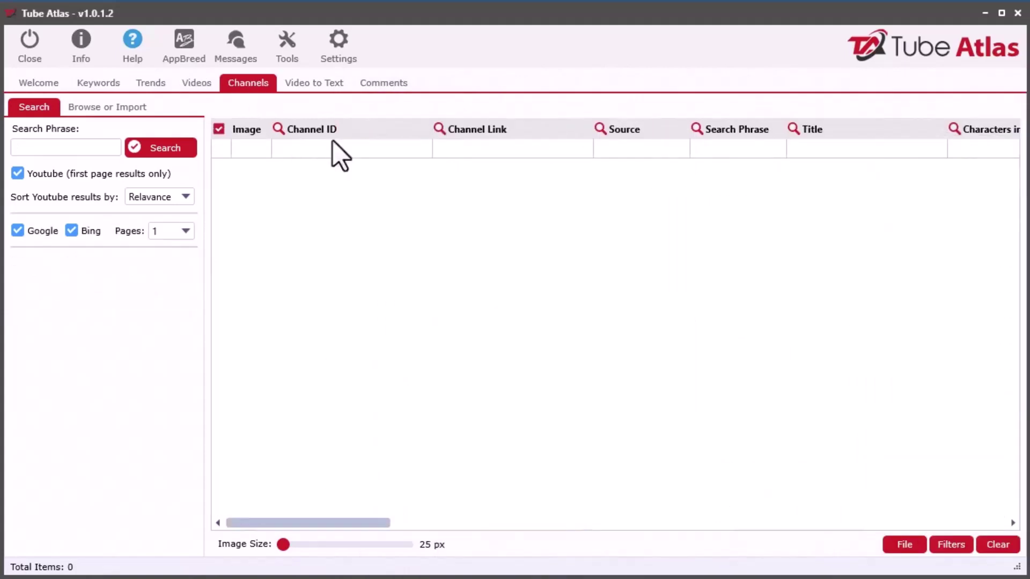
{"action": "right_click", "coordinate": [475, 207]}
{"action": "mouse_move", "coordinate": [552, 274]}
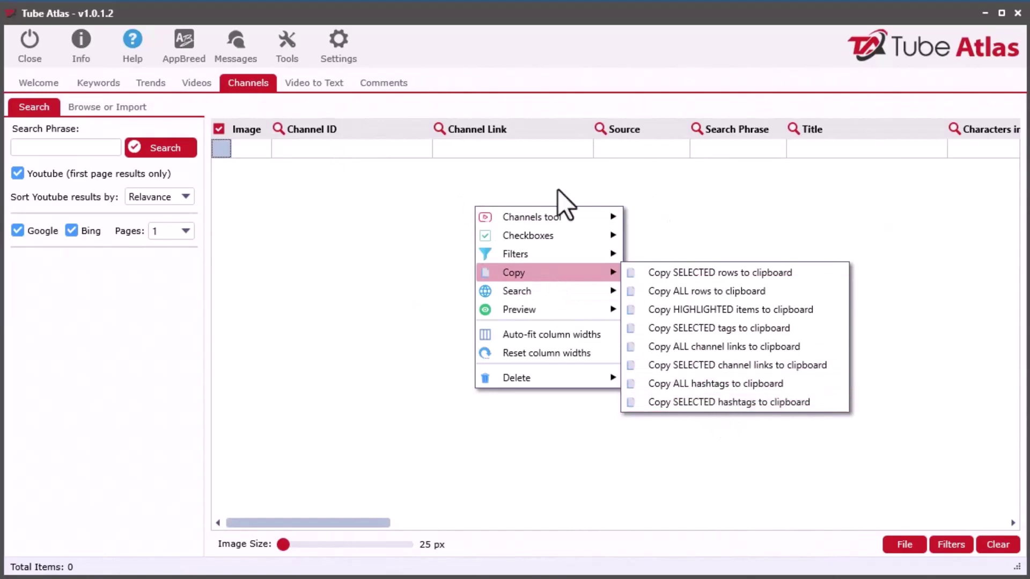
{"action": "left_click", "coordinate": [517, 179]}
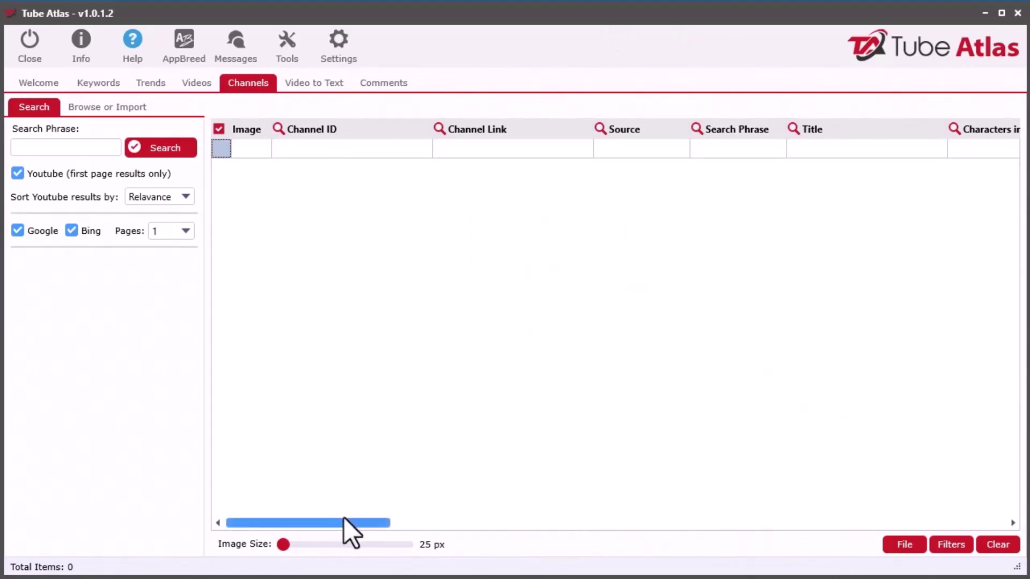
{"action": "left_click", "coordinate": [194, 83]}
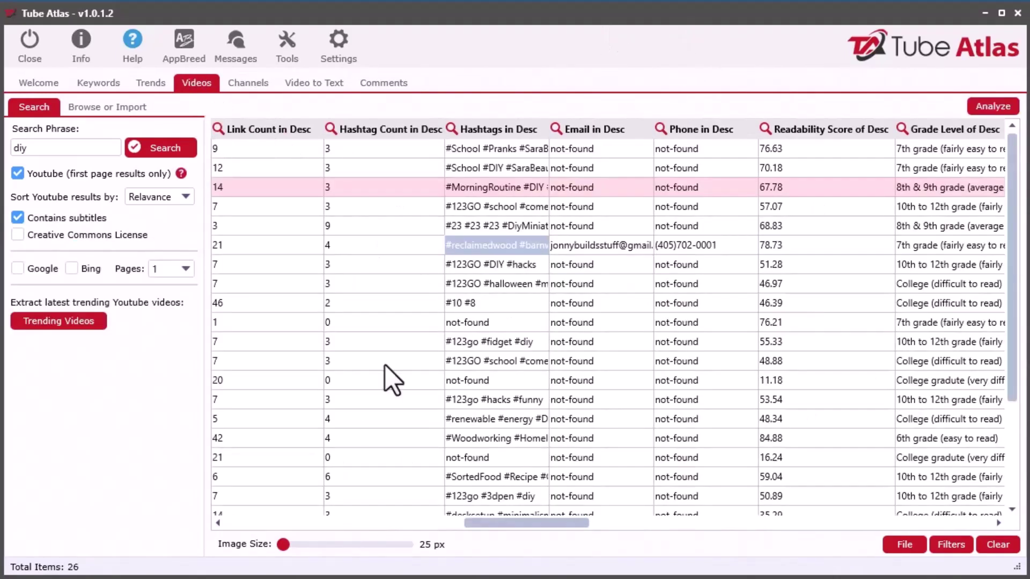